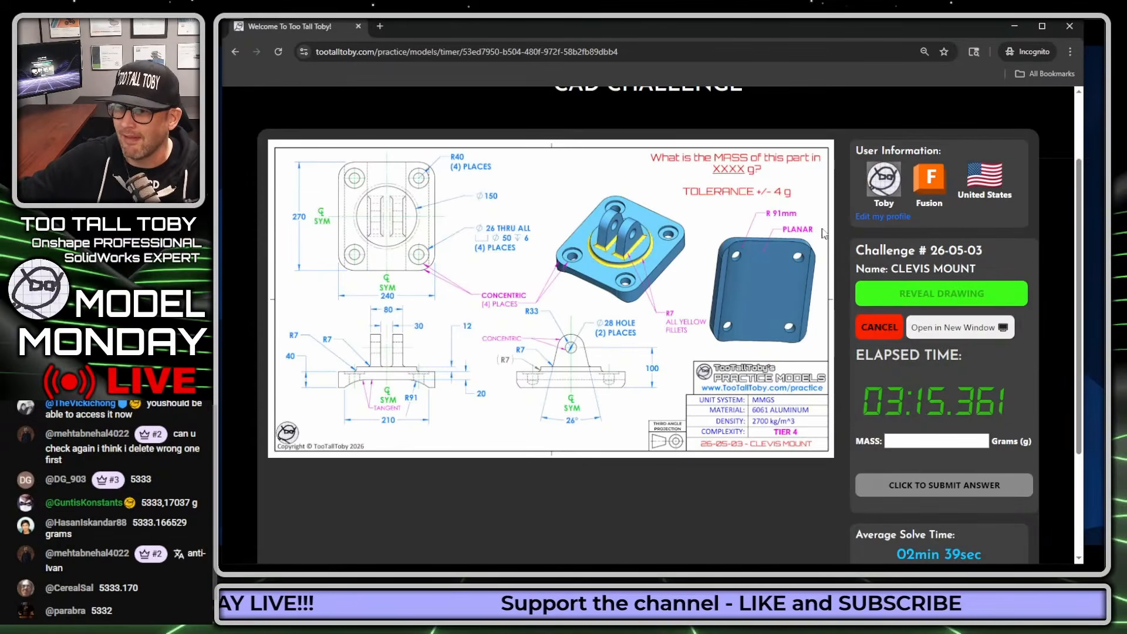
- Open the clevis mount drawing in its own window, enlarge it and move it off to the second monitor
click(948, 333)
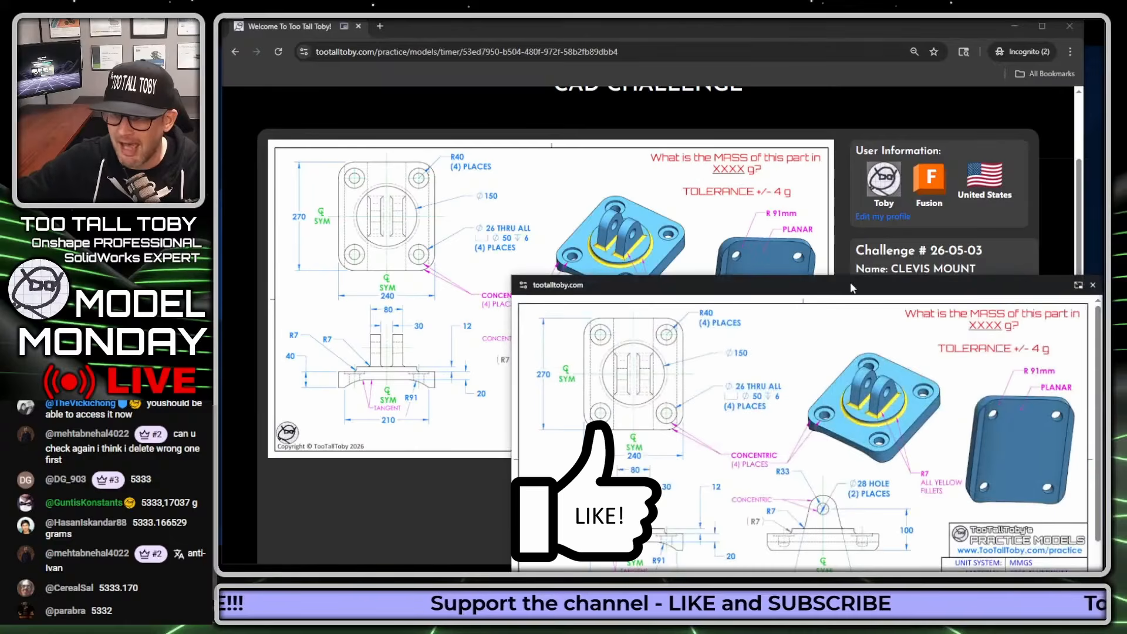
drag(852, 288, 525, 85)
drag(771, 462, 980, 529)
drag(373, 83, 1126, 100)
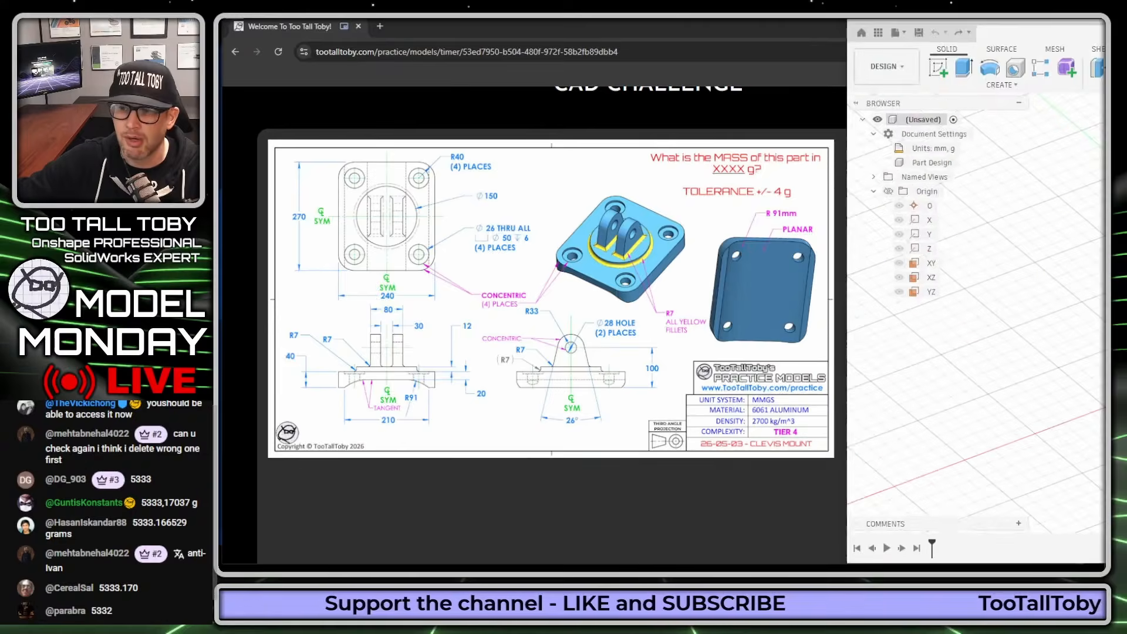
- Bring over and narrow the Fusion window, and place the zoomed-out challenge page beside it with the timer in view
drag(1126, 24, 575, 35)
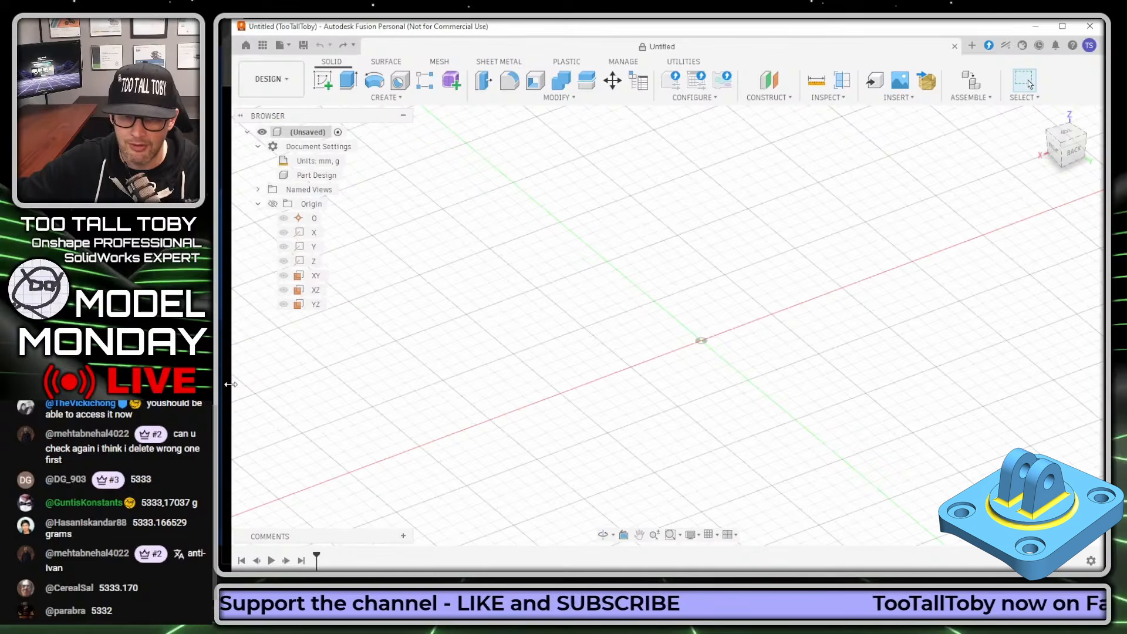
drag(230, 385, 459, 387)
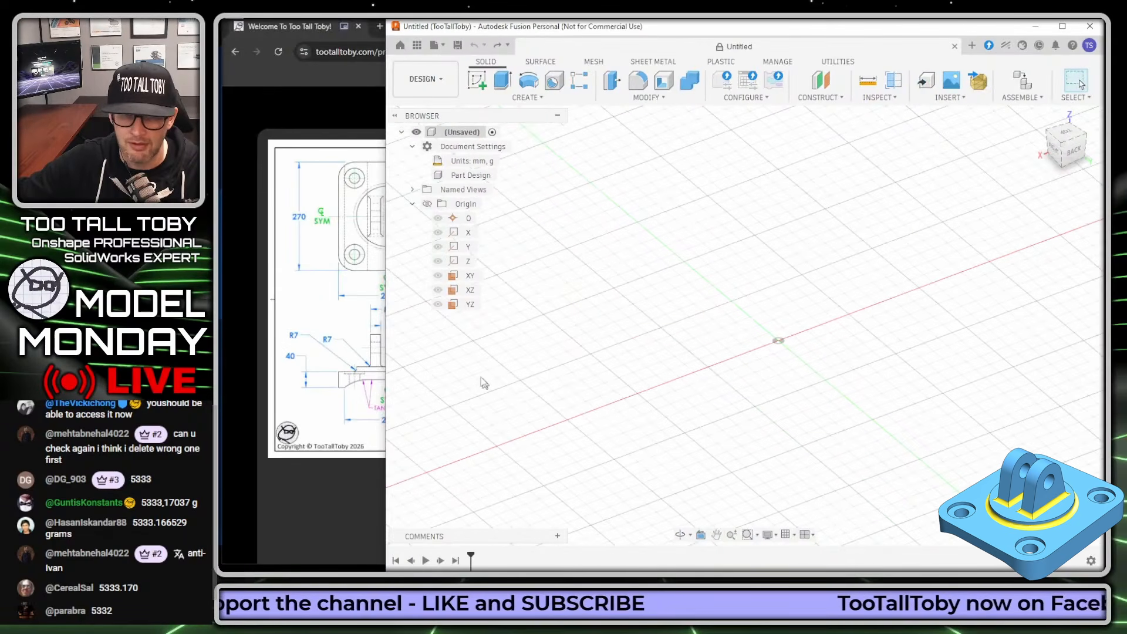
drag(299, 30, 0, 30)
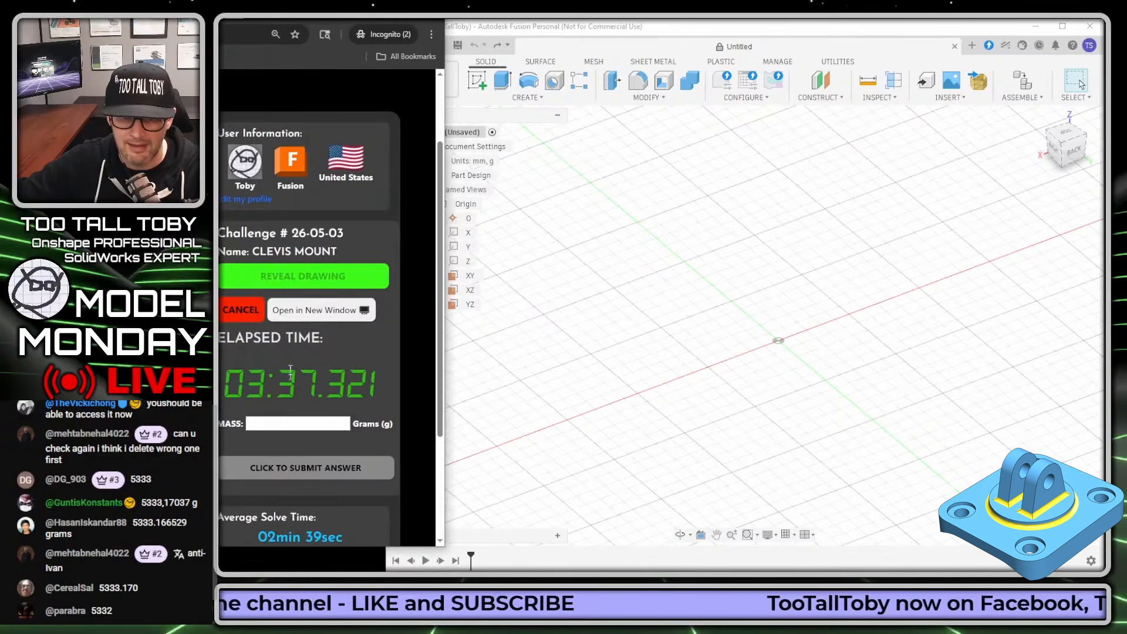
key(ctrl+minus)
key(ctrl+minus)
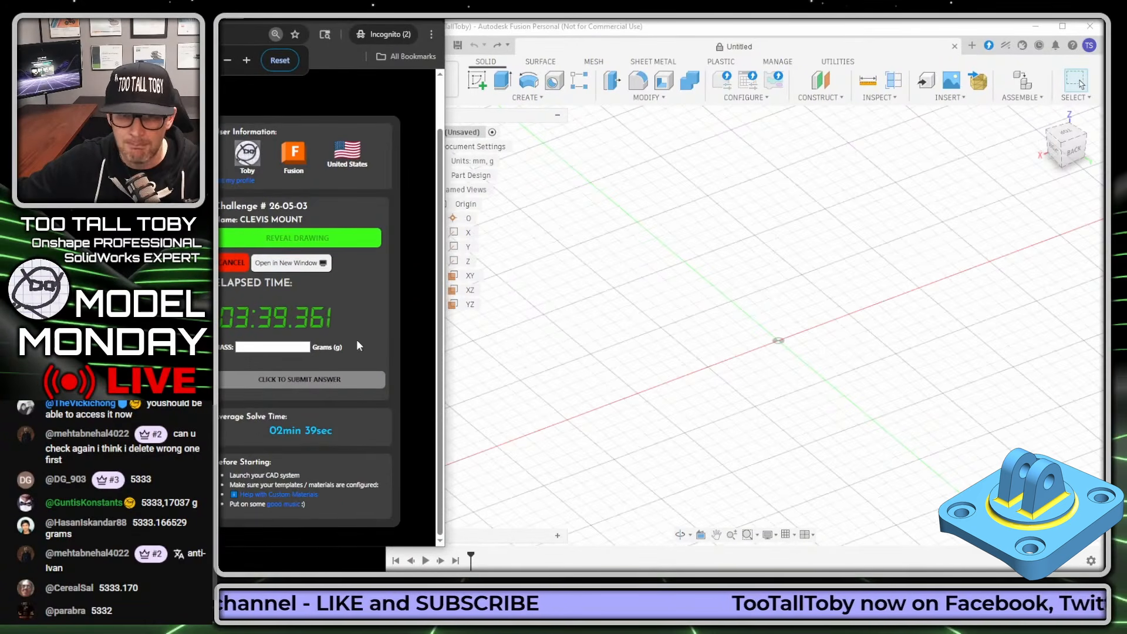
click(489, 428)
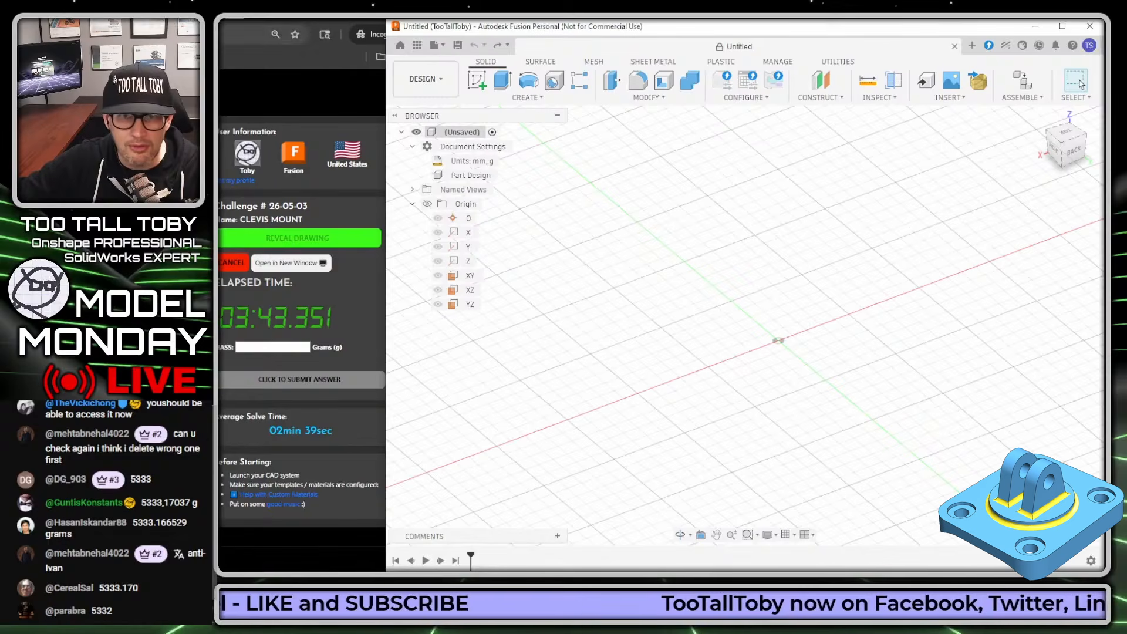
- Adjust the positions of the challenge page and the Fusion window so the timer and mass field stay uncovered
drag(328, 15, 344, 15)
click(707, 283)
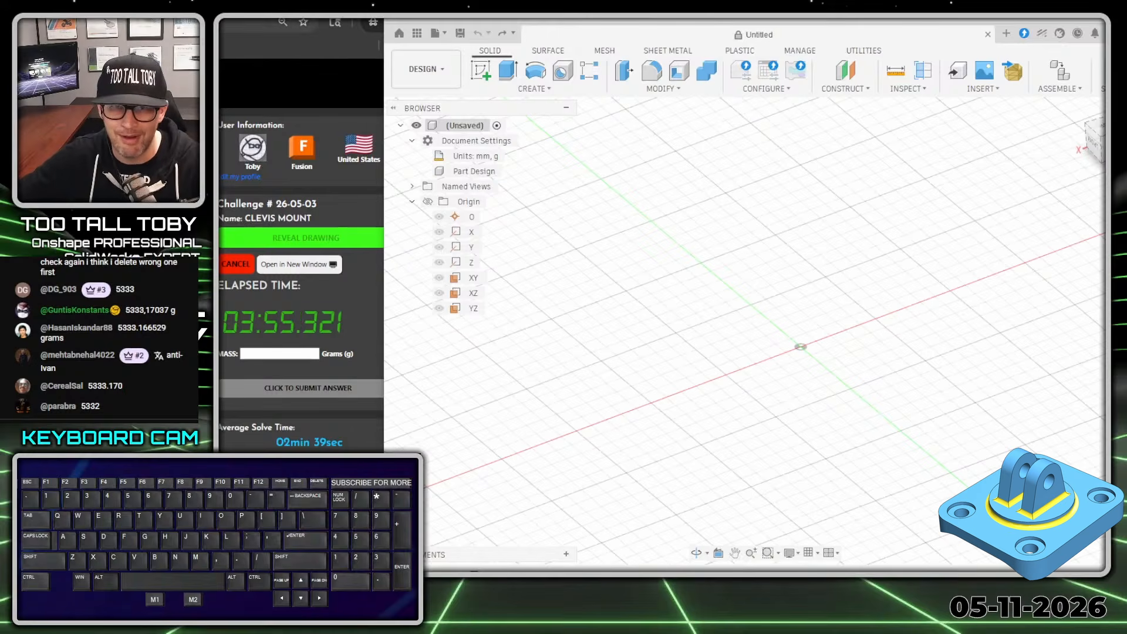
drag(328, 4, 353, 3)
click(803, 293)
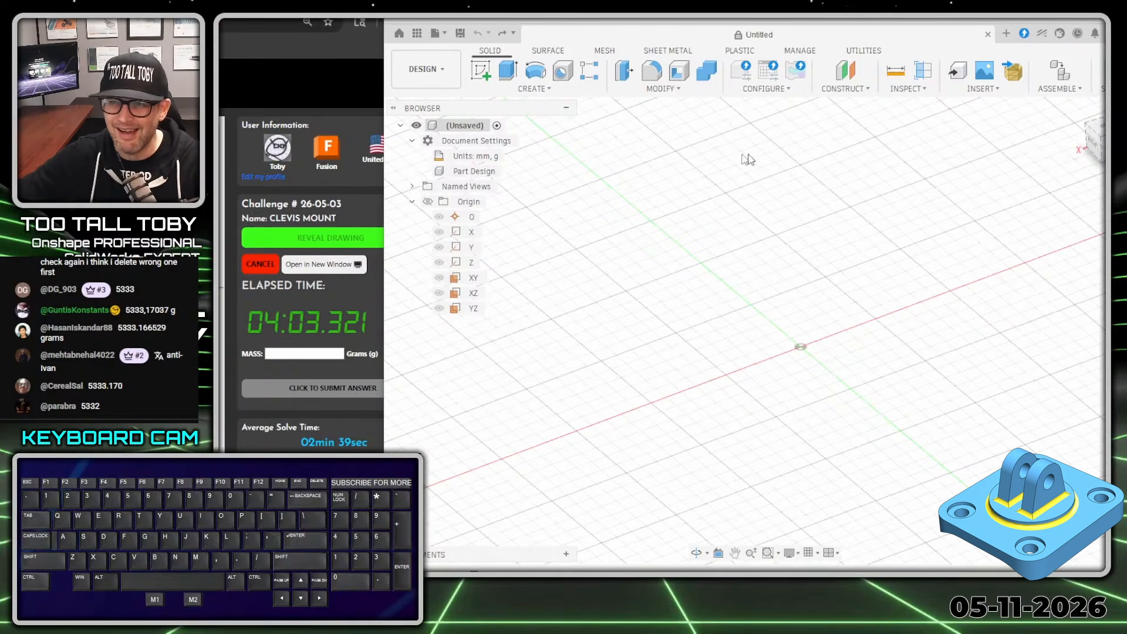
click(680, 257)
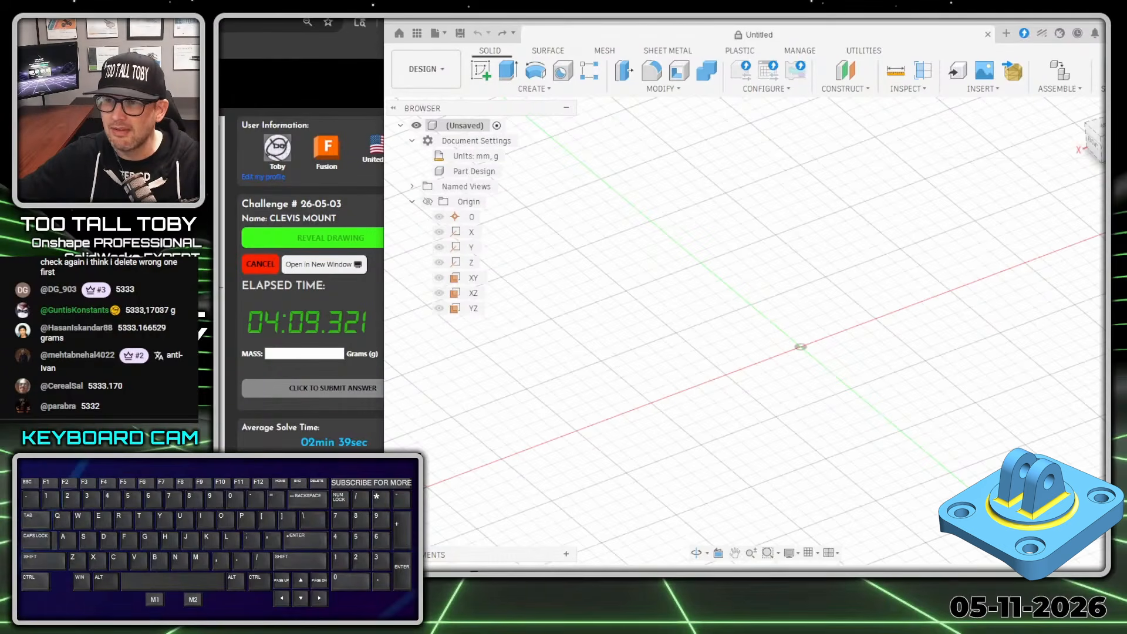
drag(812, 19, 789, 21)
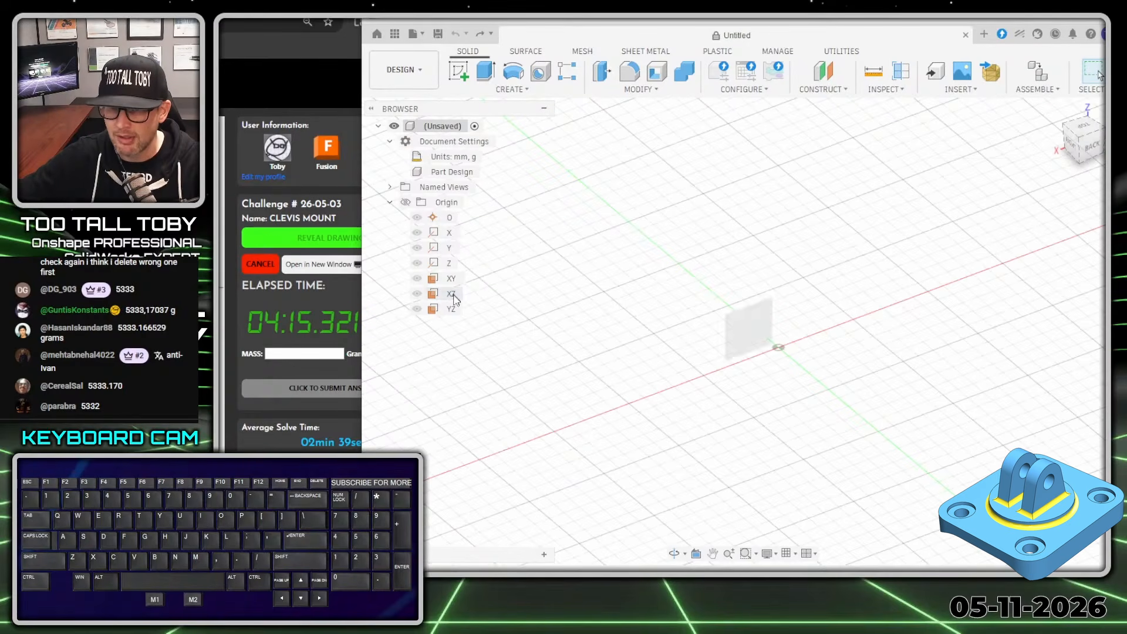
- Create a sketch on the XY plane with a center rectangle at the origin, 270 mm high and 240 mm wide
click(450, 278)
right_click(451, 278)
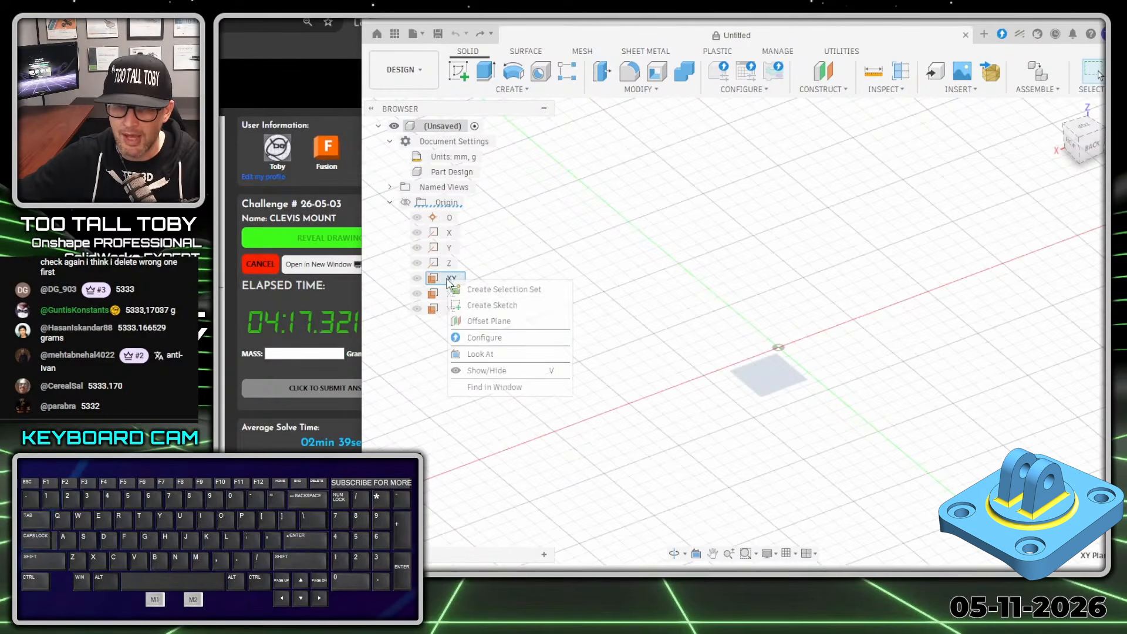
click(491, 305)
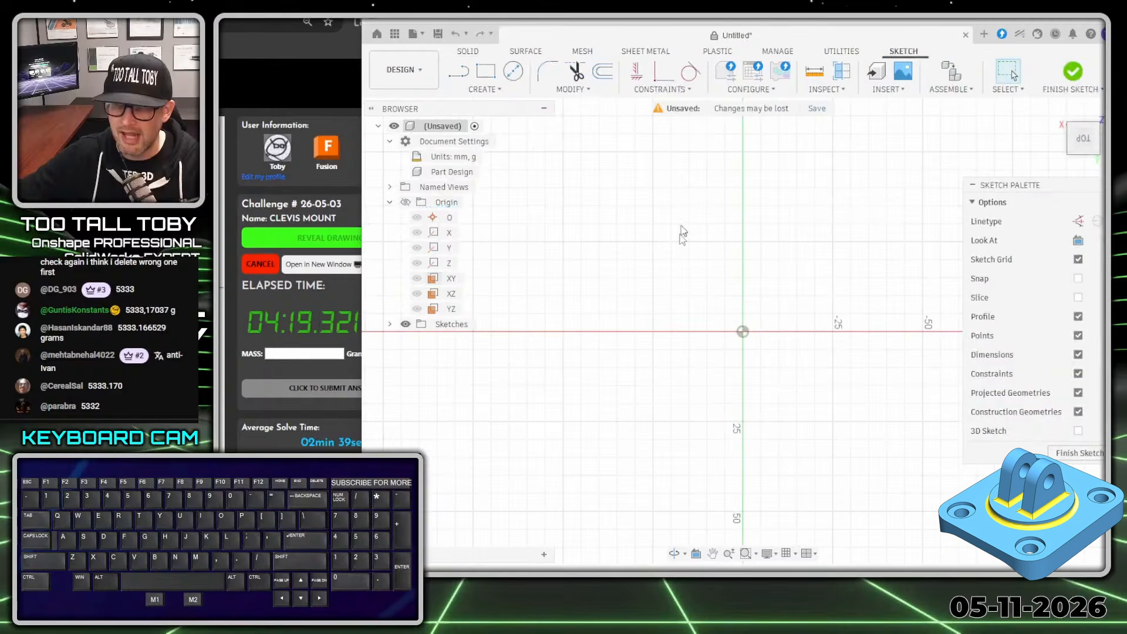
key(s)
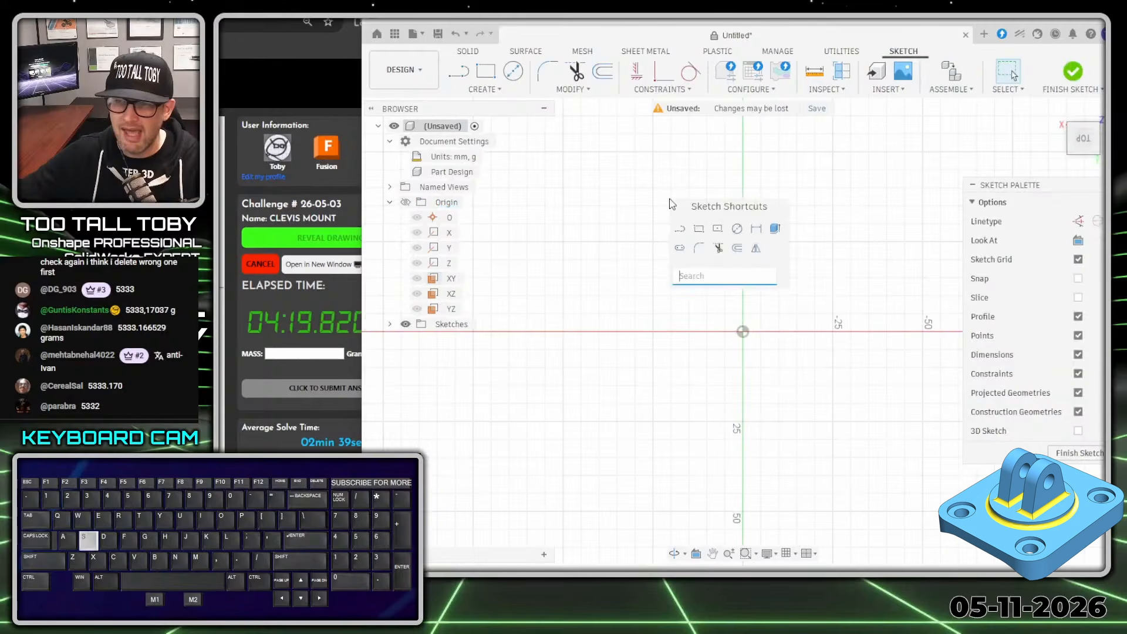
click(718, 231)
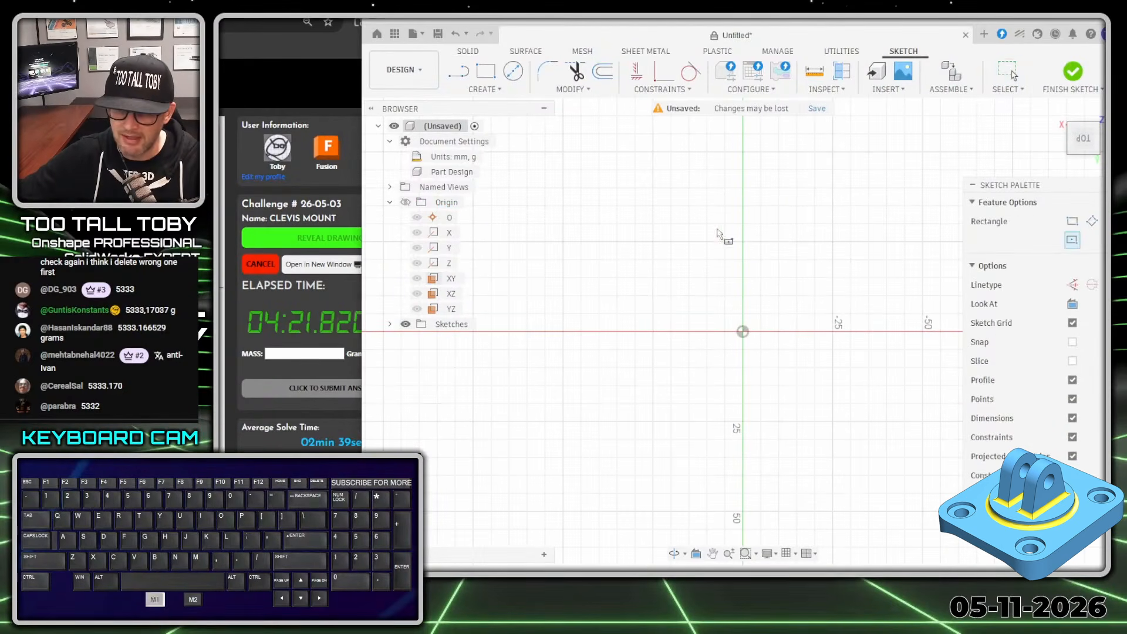
click(742, 333)
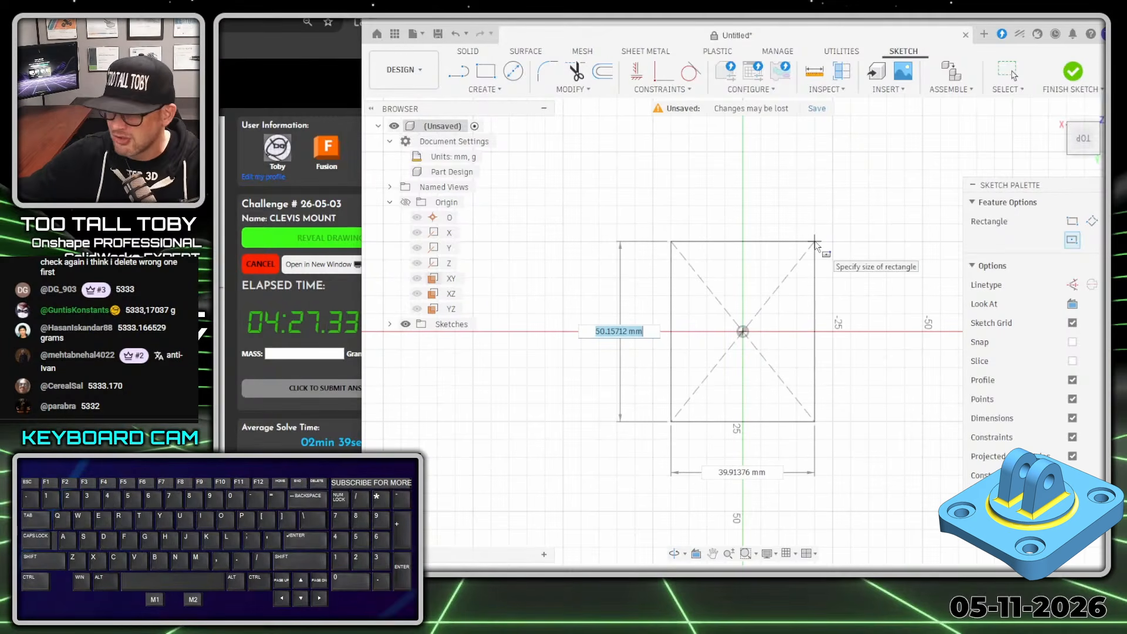
text(270)
key(Tab)
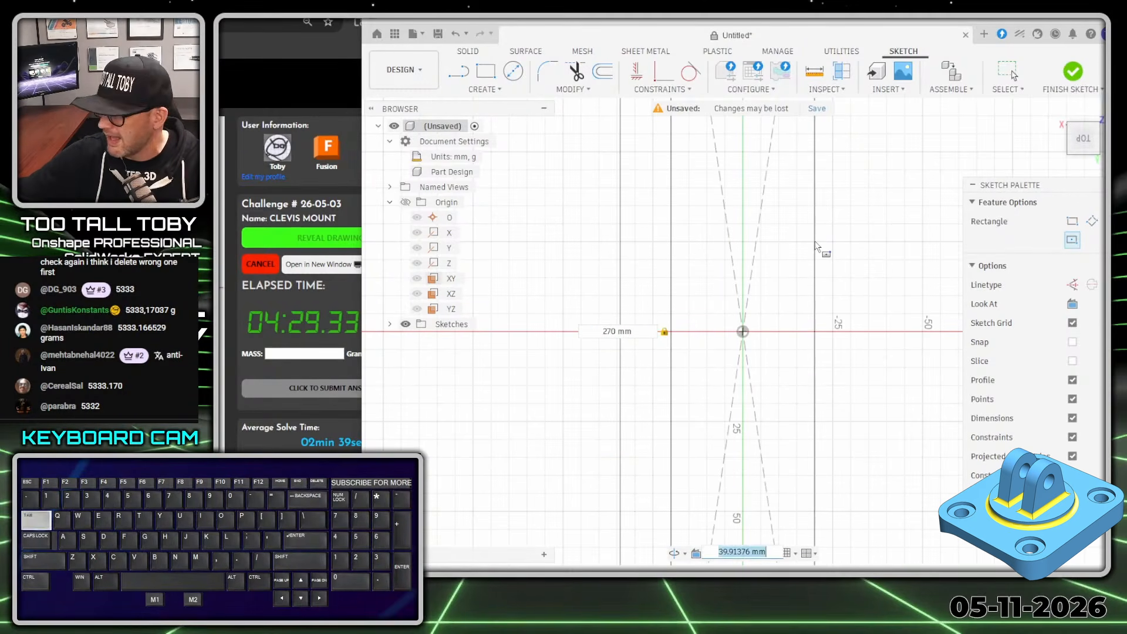
text(240)
key(Return)
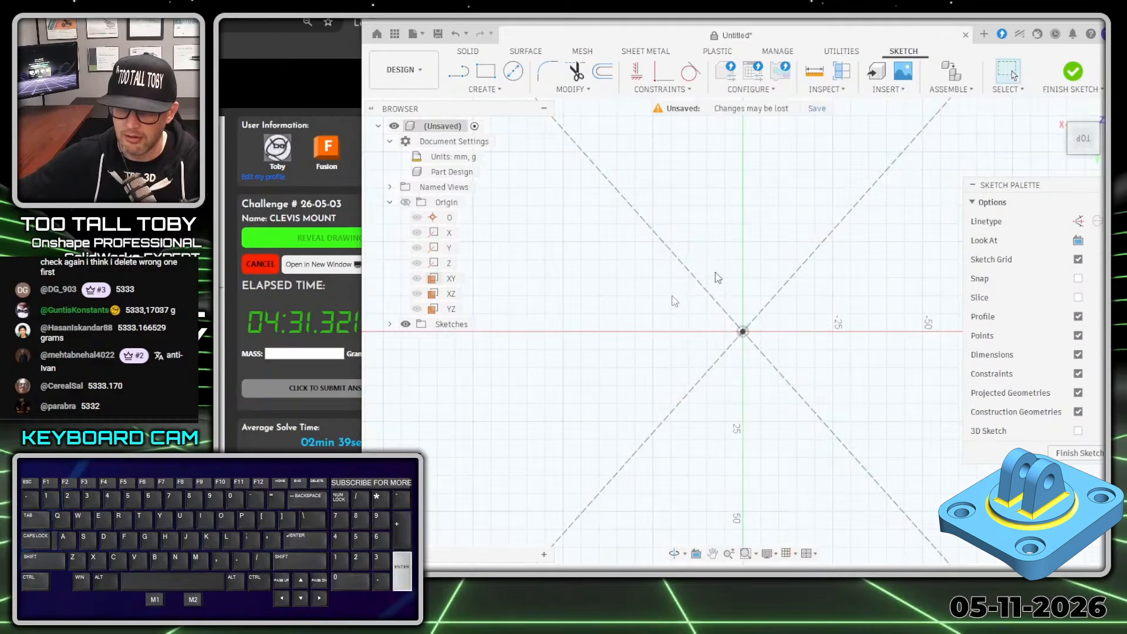
scroll(664, 355, down, 8)
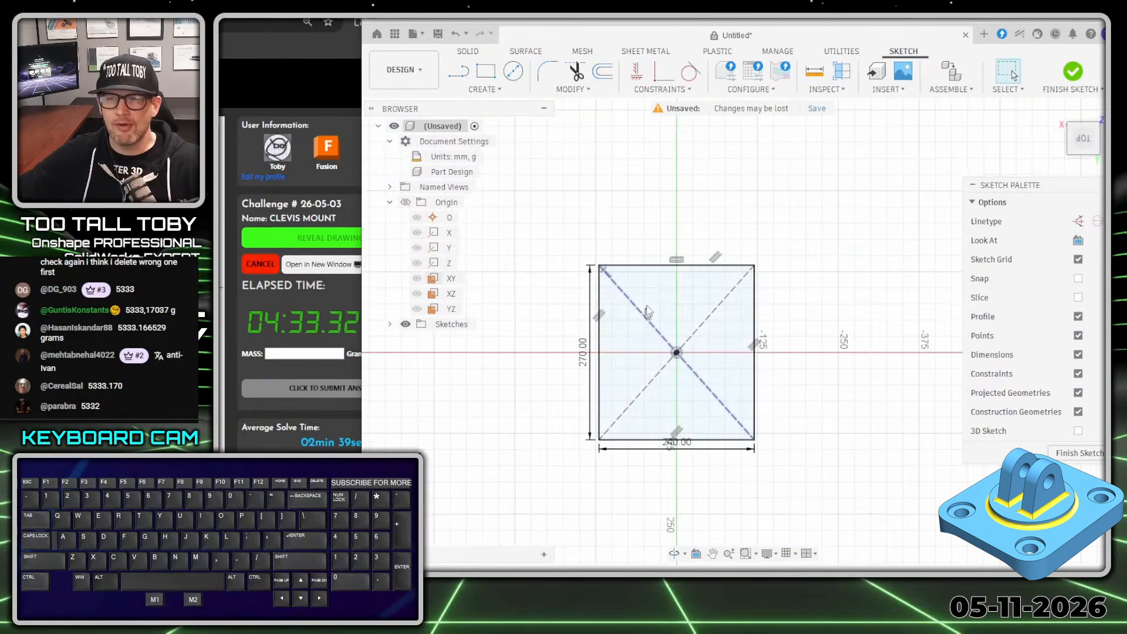
scroll(648, 311, up, 2)
- Search the sketch commands for "mid" and look through the matching tools
key(s)
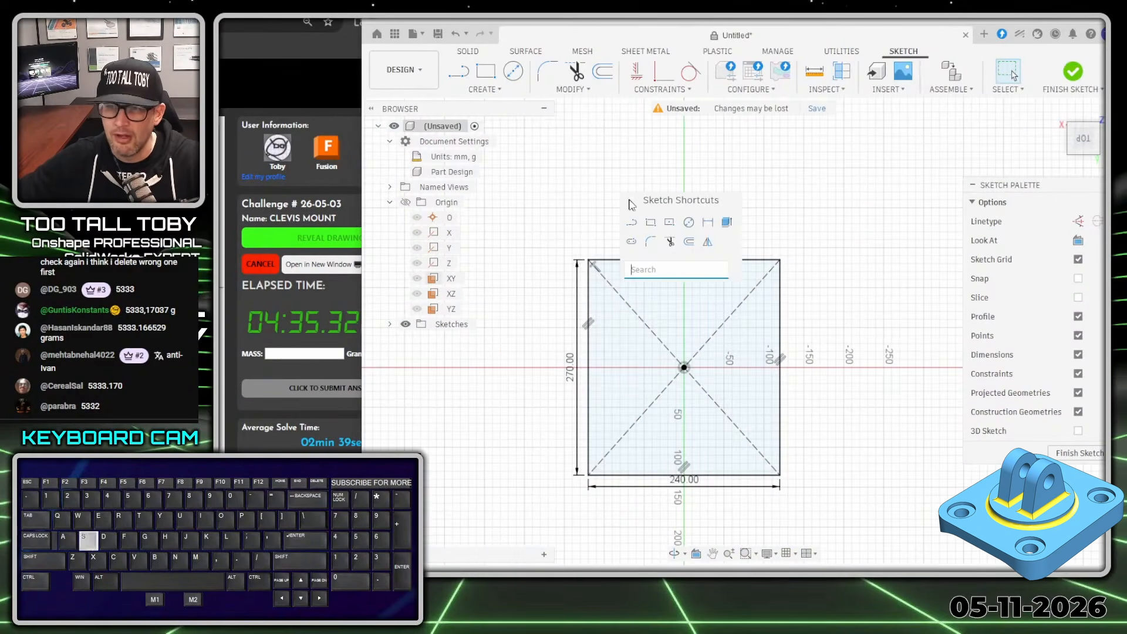
click(614, 235)
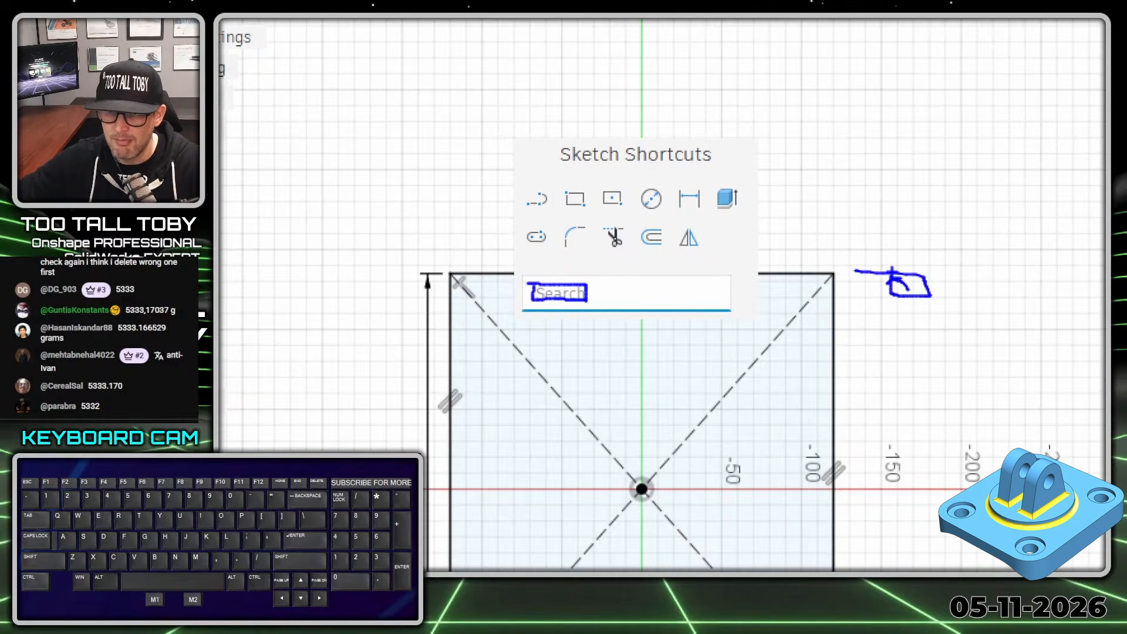
key(s)
click(590, 111)
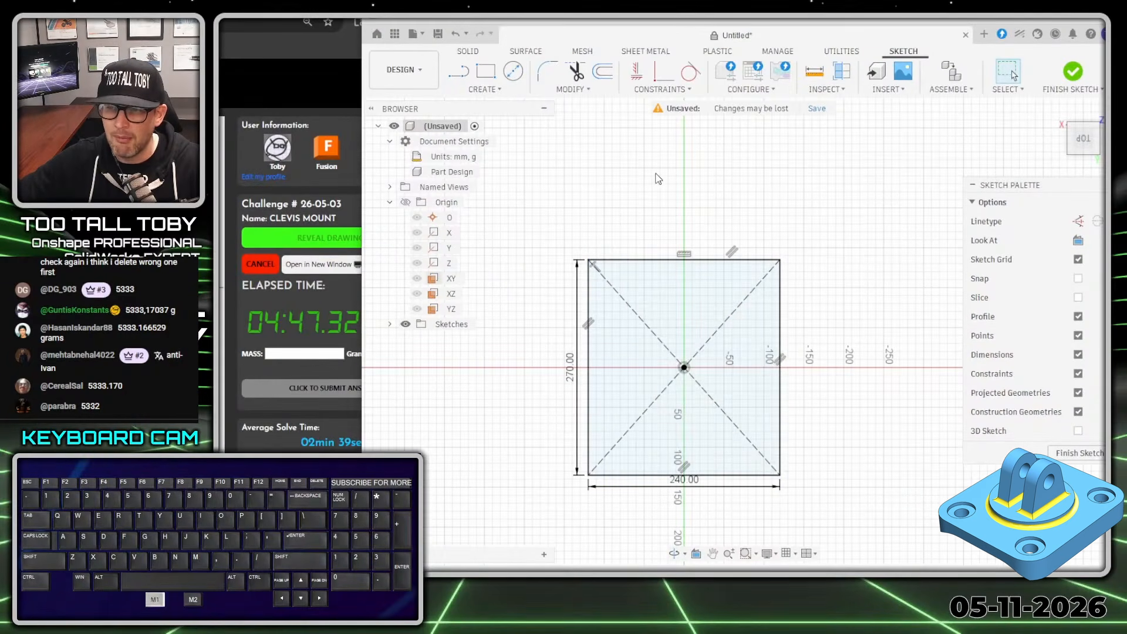
text(ss)
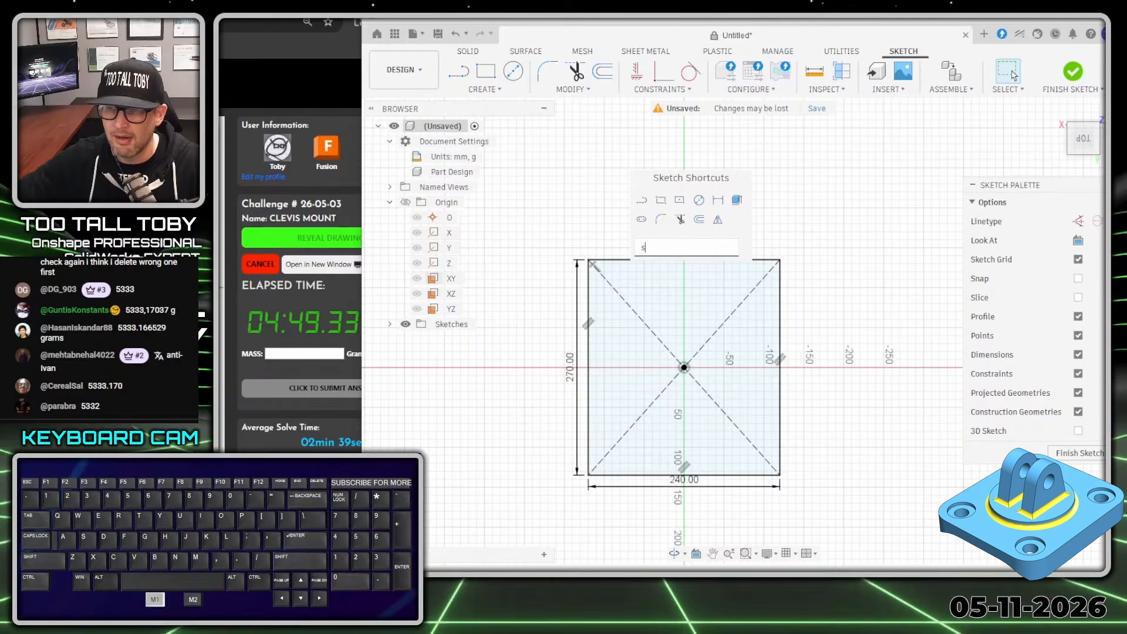
key(BackSpace)
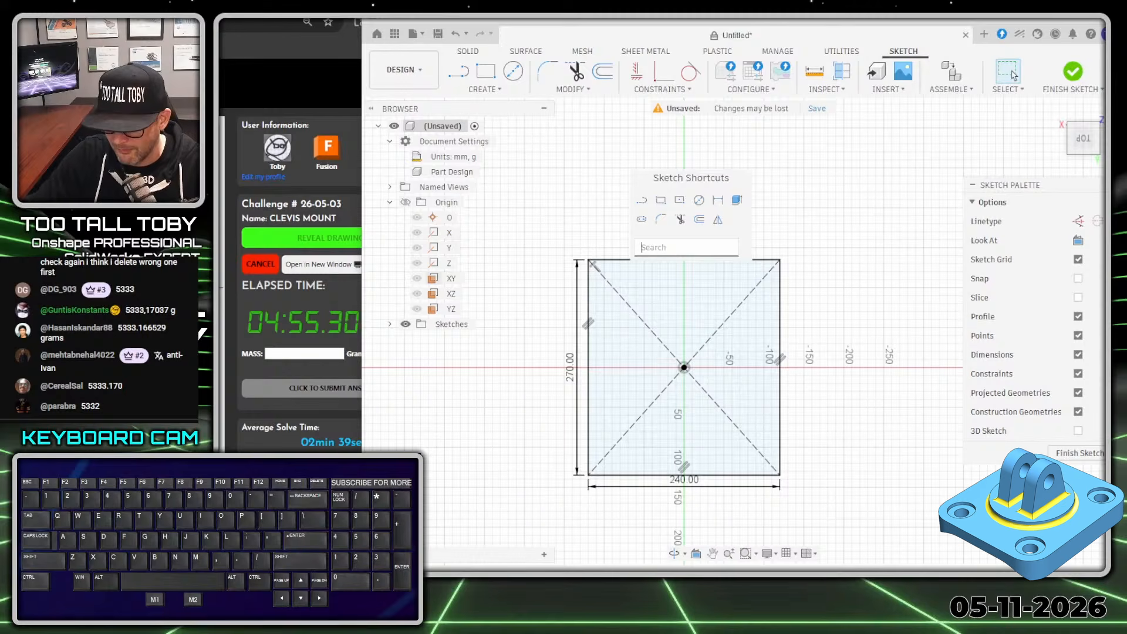
text(mid)
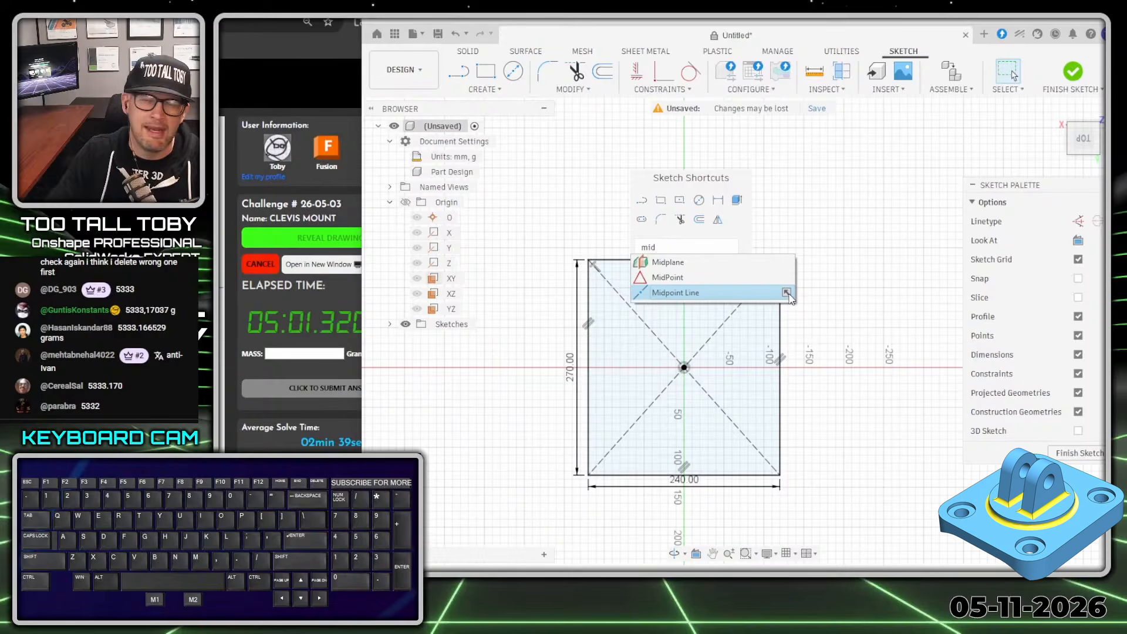
click(793, 212)
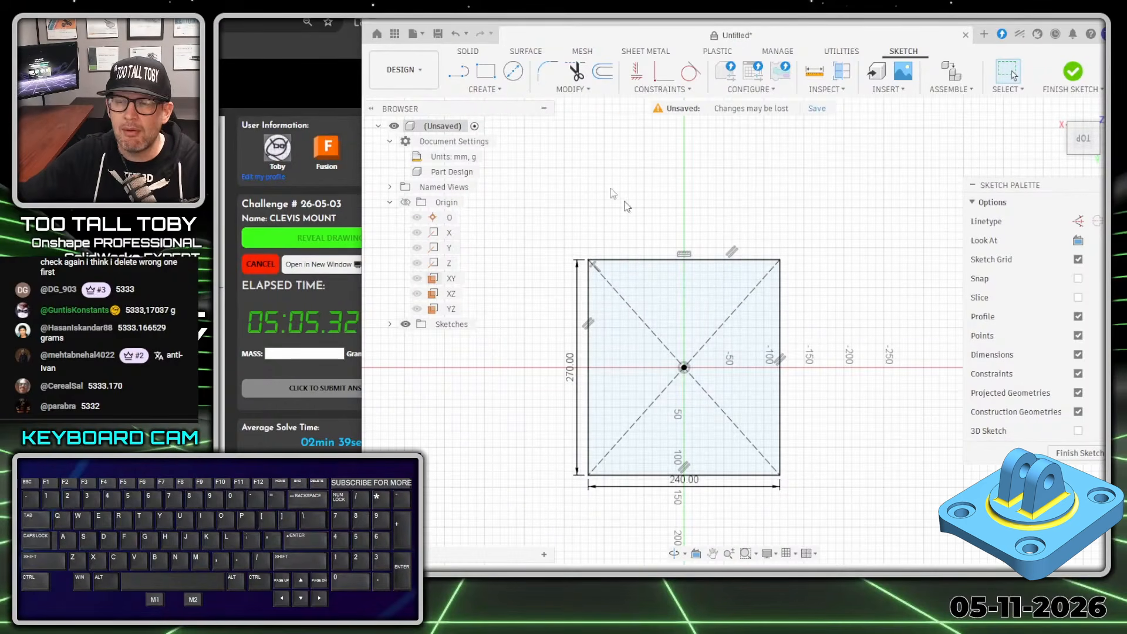
- Extrude the rectangle 40 mm as a new body and return to the home view
key(s)
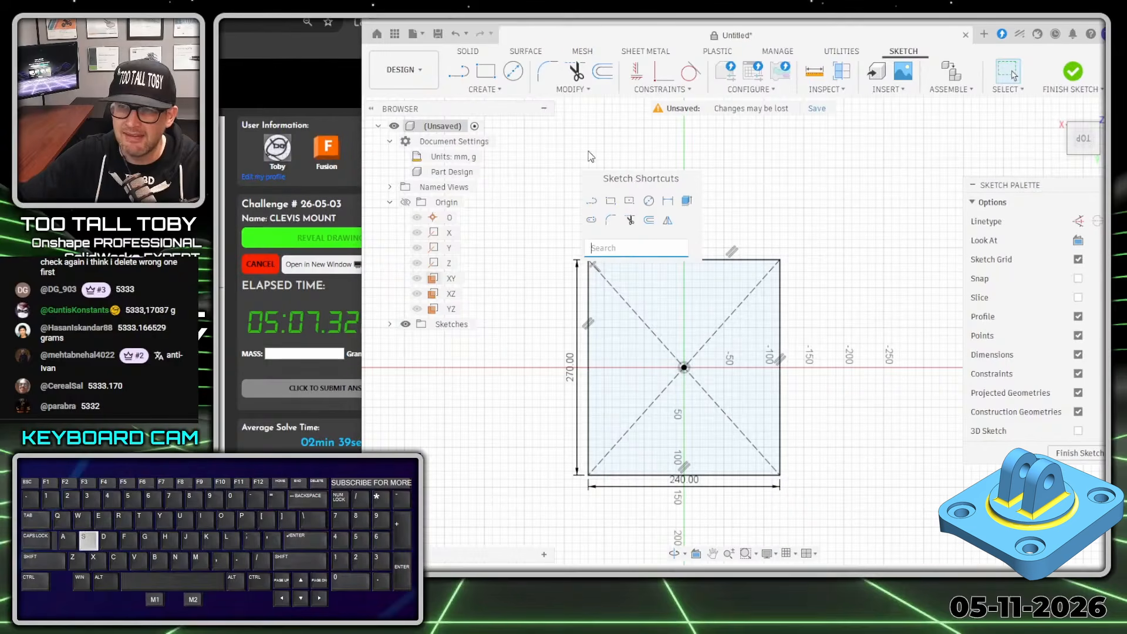
click(687, 201)
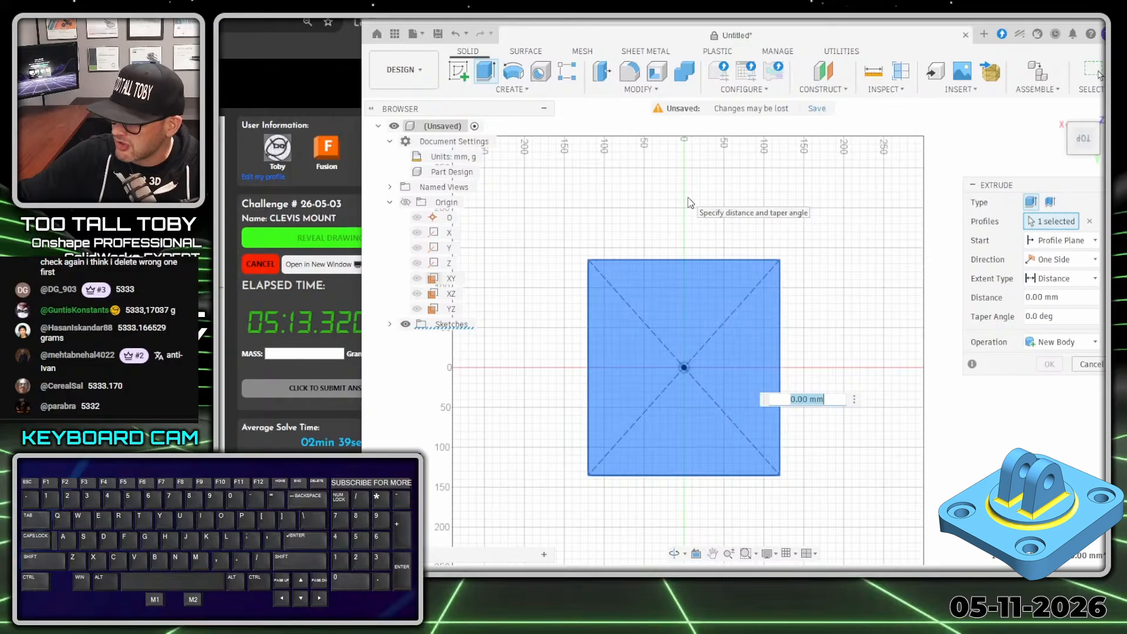
text(4)
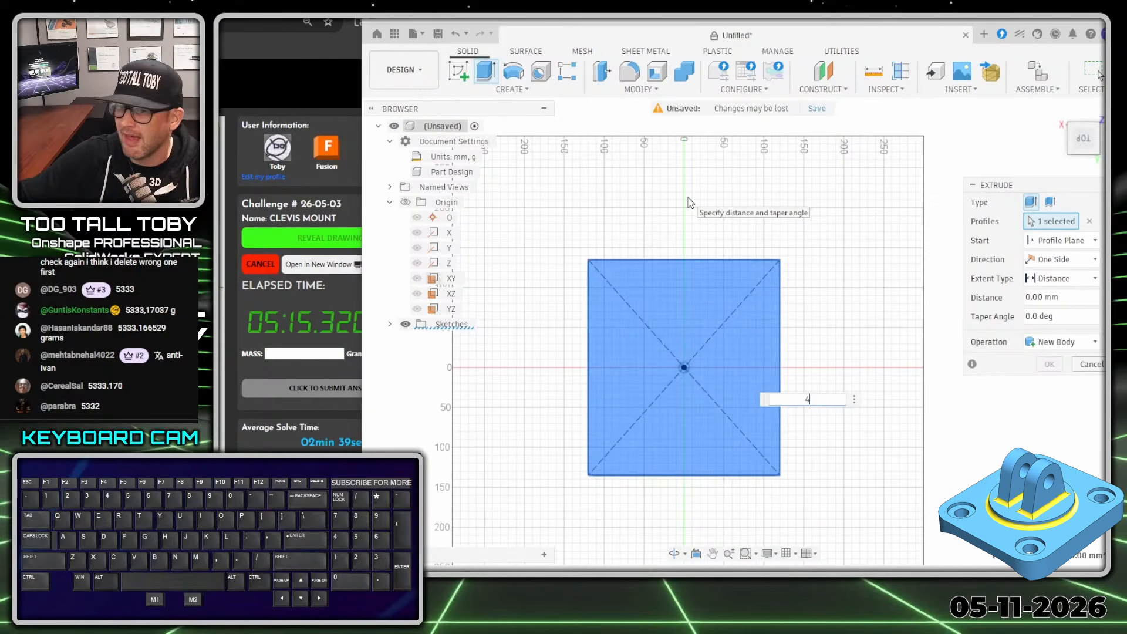
text(0)
key(Return)
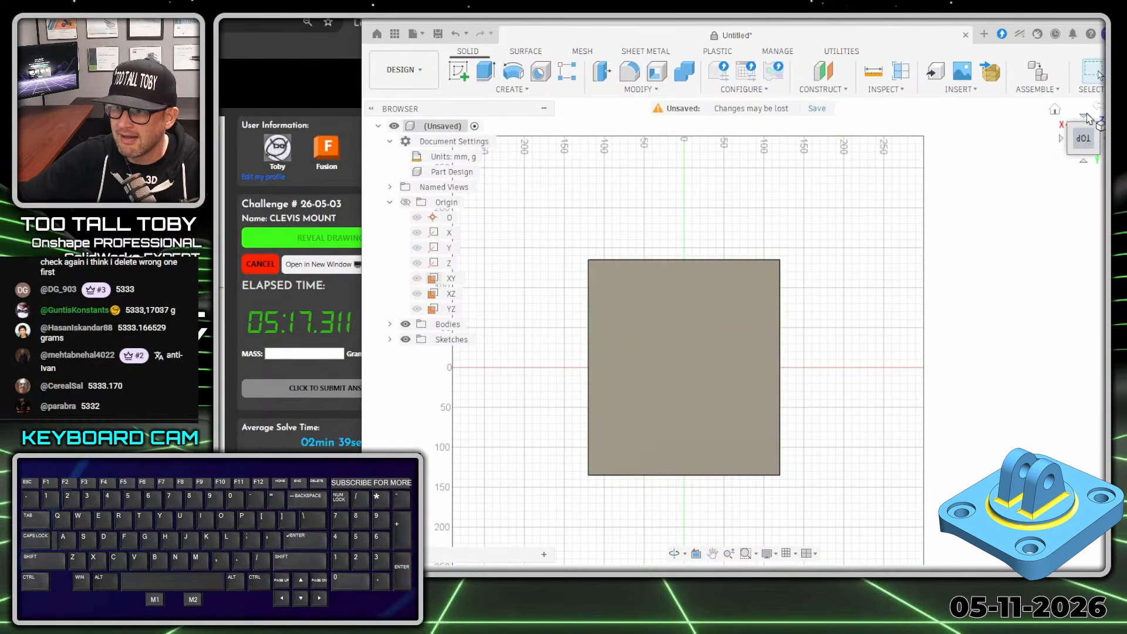
click(1055, 109)
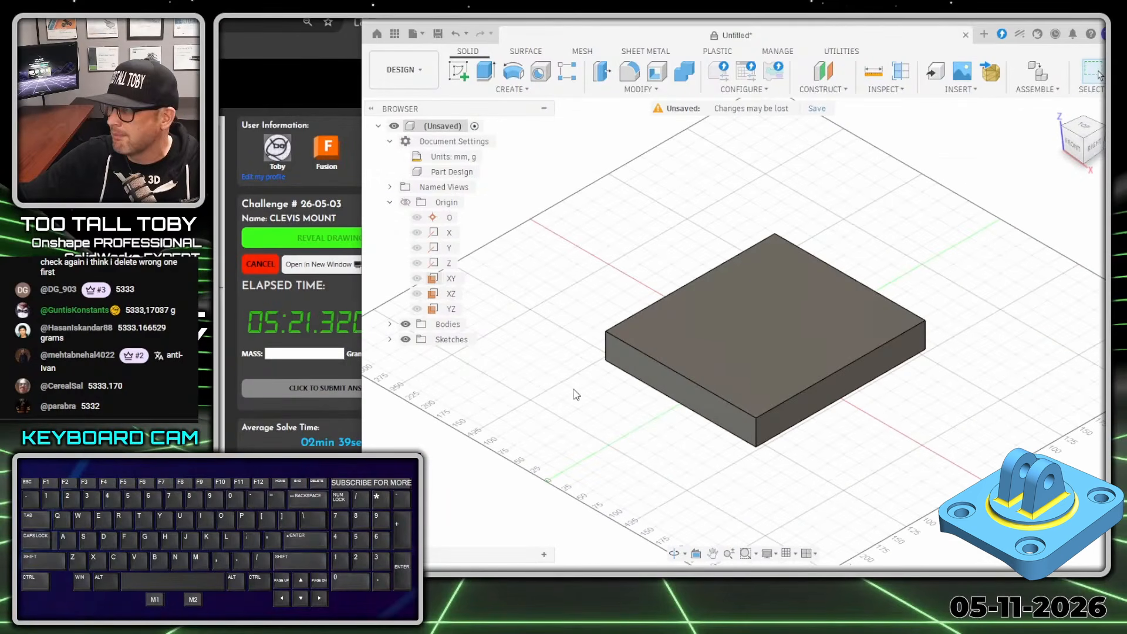
- Create a sketch on the plate's top face and draw a 150 mm diameter circle centered on the origin
right_click(734, 317)
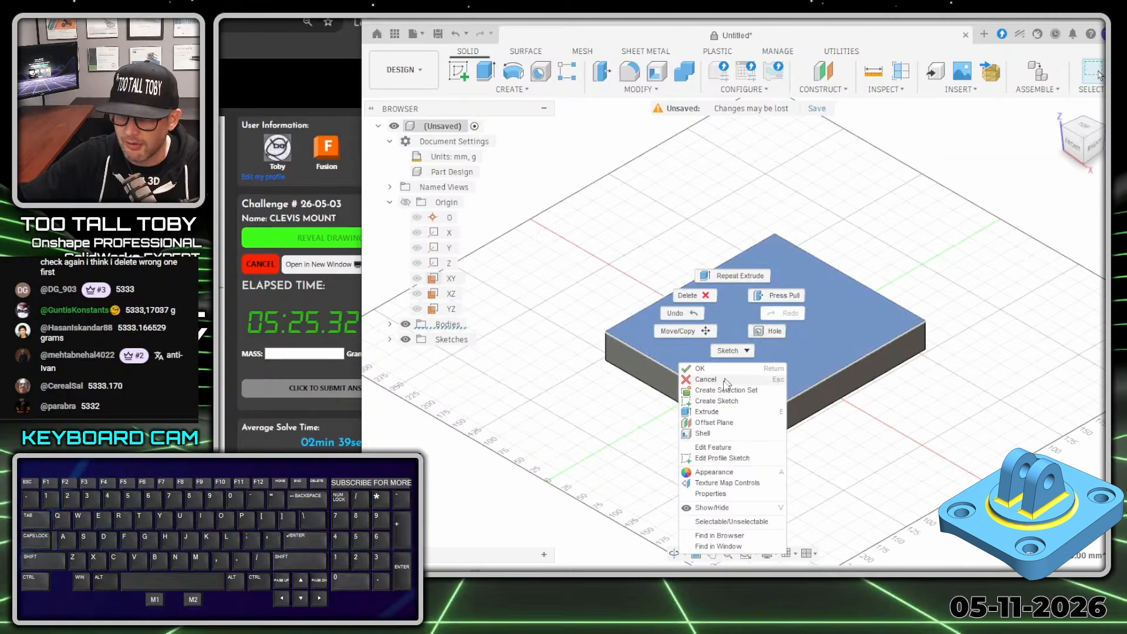
click(726, 402)
key(s)
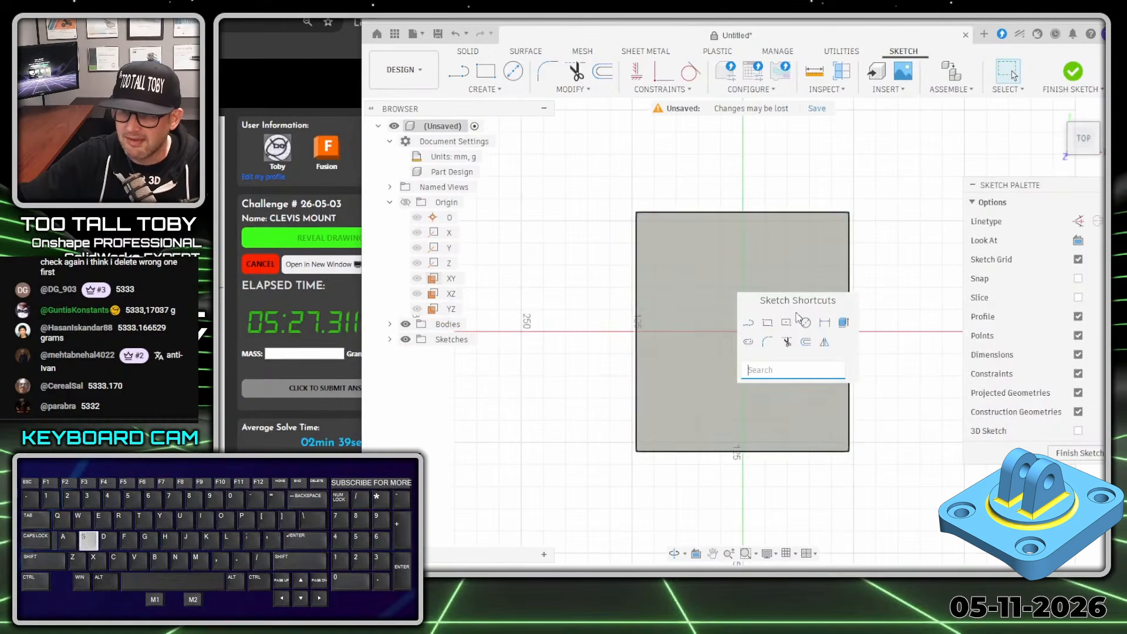
click(807, 326)
click(742, 332)
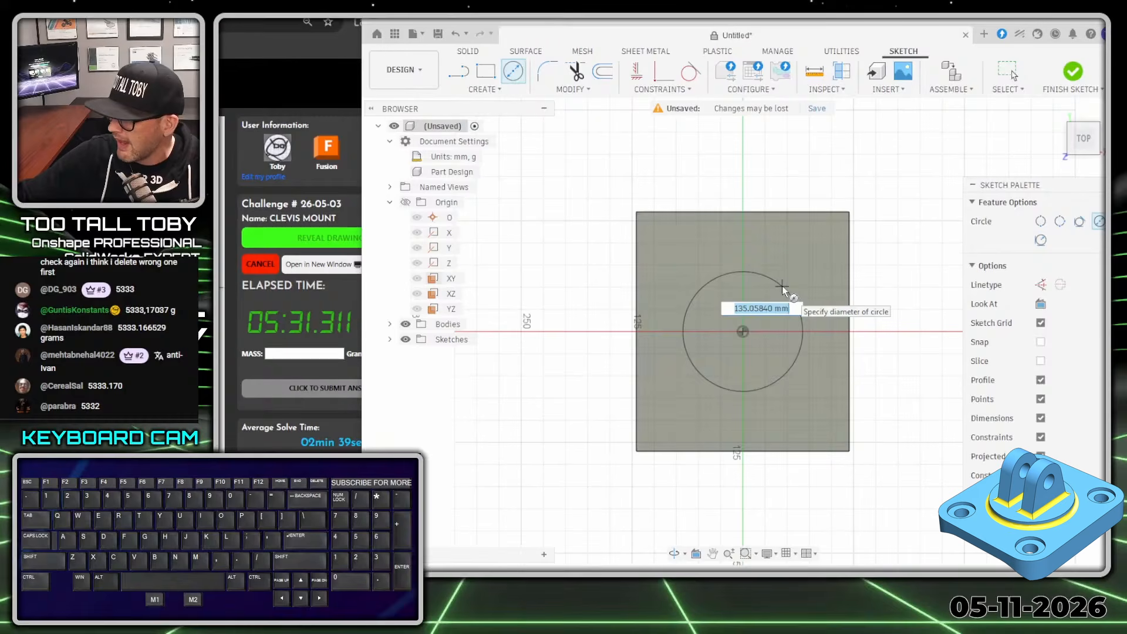
text(150)
key(Return)
- Extrude the 150 mm circle 12 mm upward from the plate's top face
key(s)
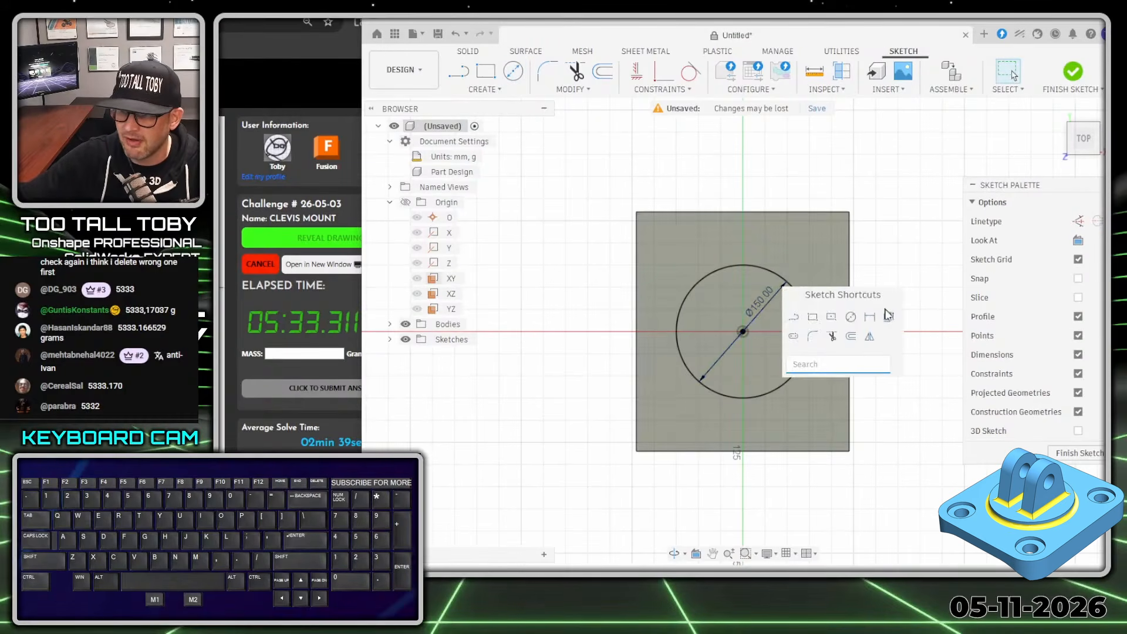
click(888, 315)
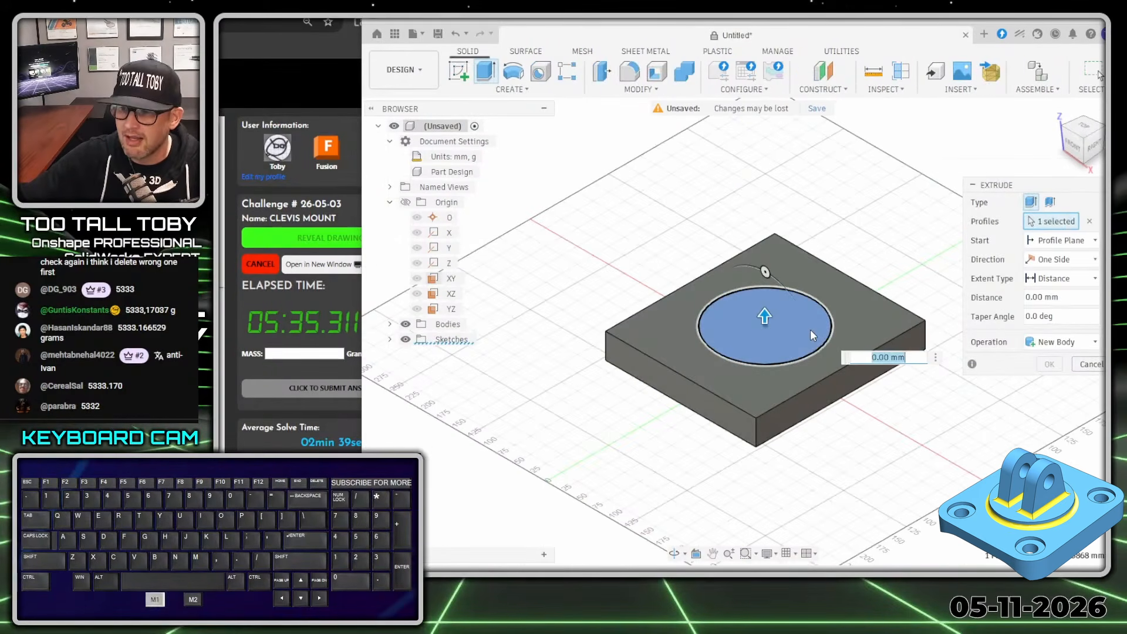
text(1)
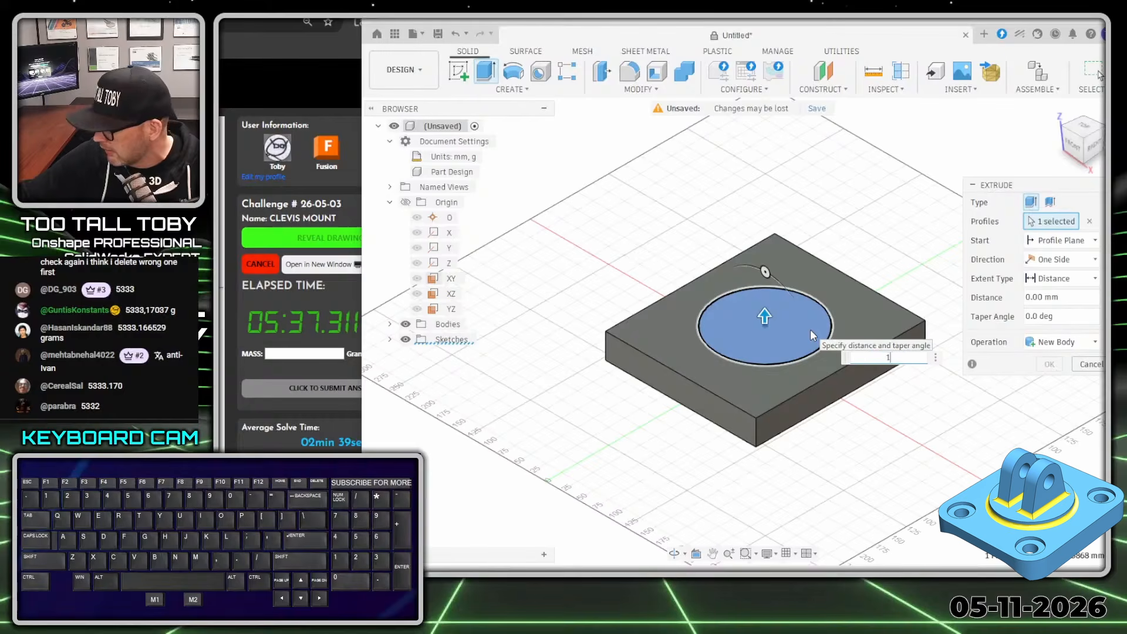
text(2)
key(Return)
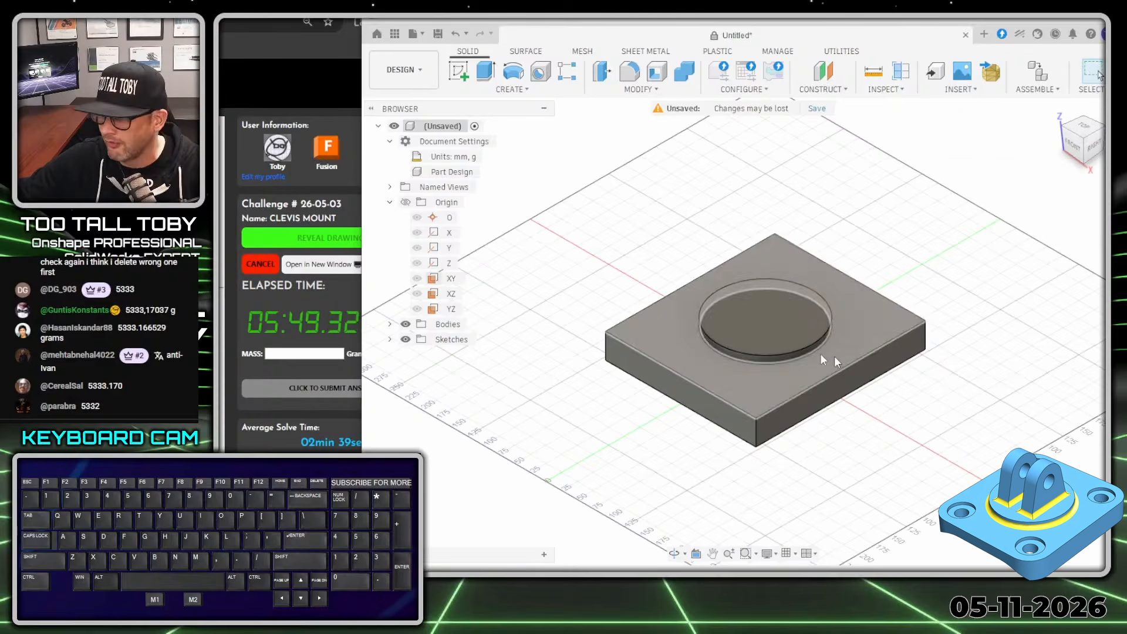
- Create a sketch on the YZ plane and draw a line slanting up and inward from the boss's top edge
right_click(450, 310)
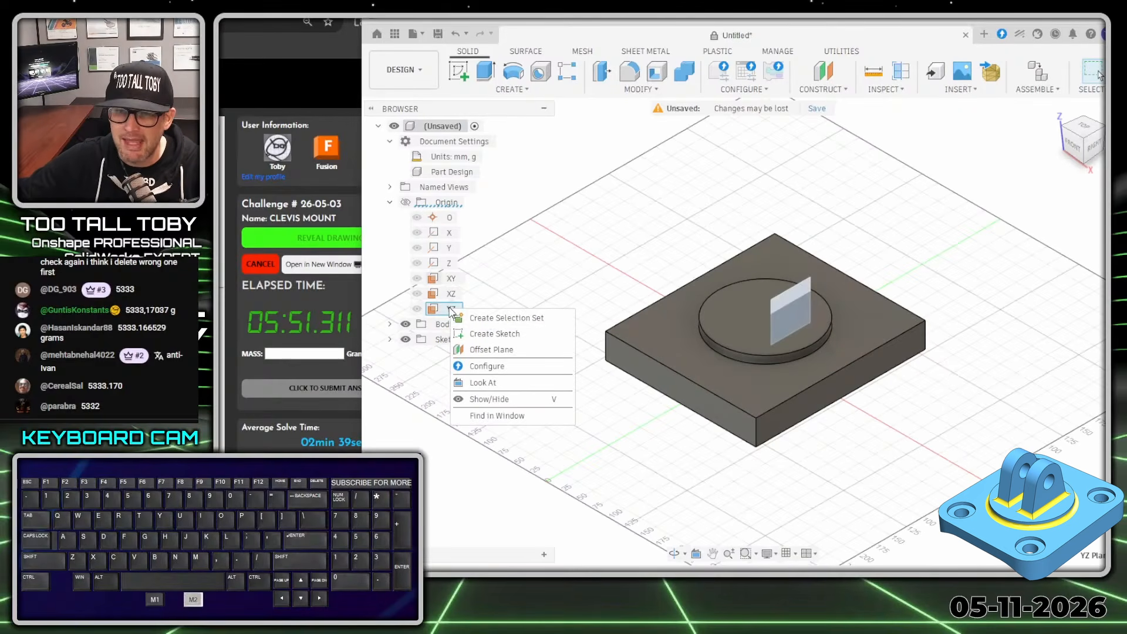
click(497, 333)
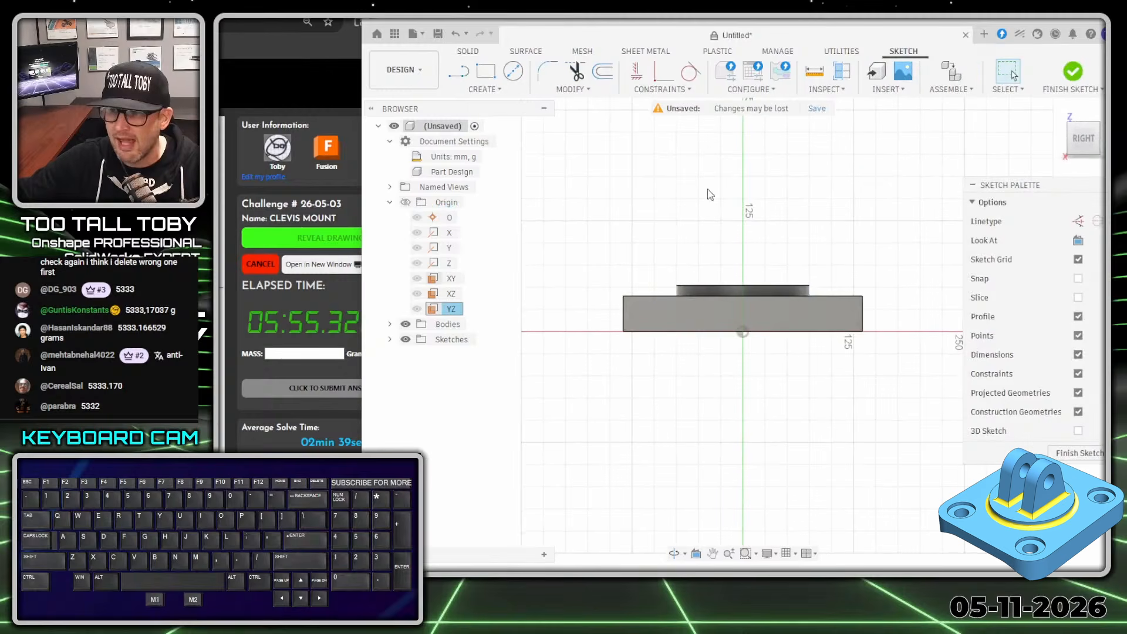
scroll(721, 238, up, 3)
key(s)
click(727, 247)
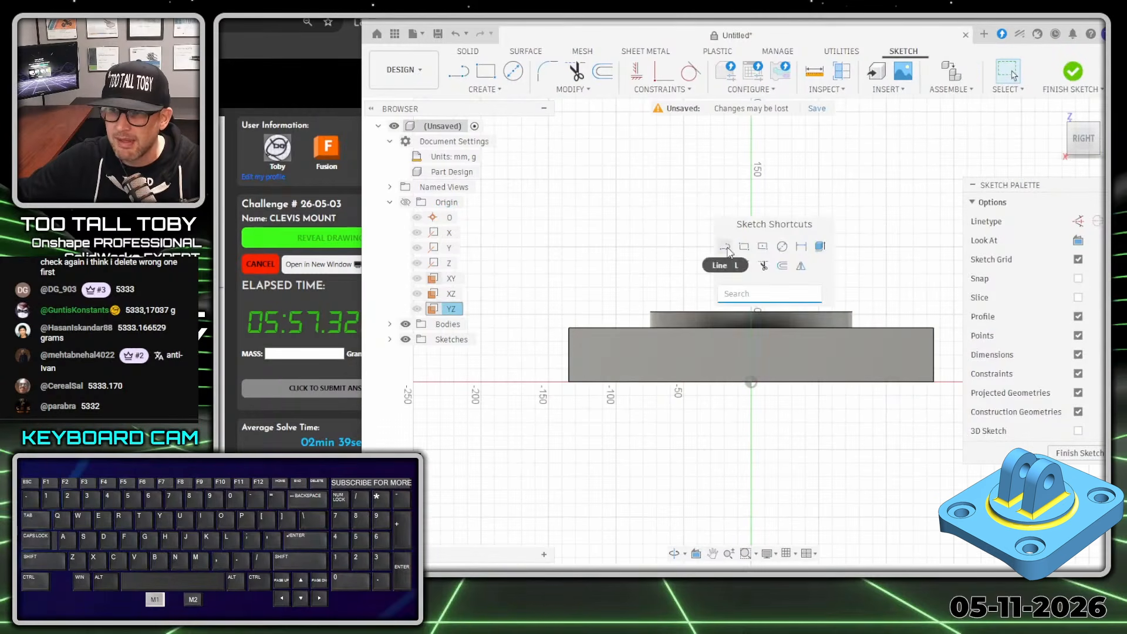
click(680, 309)
click(711, 215)
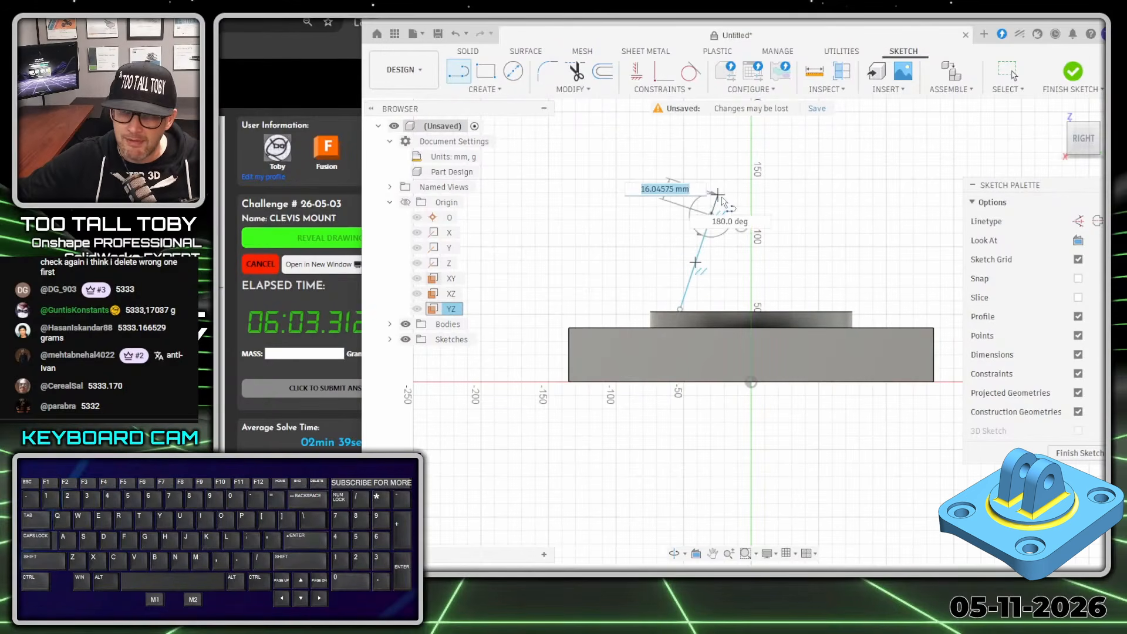
click(711, 216)
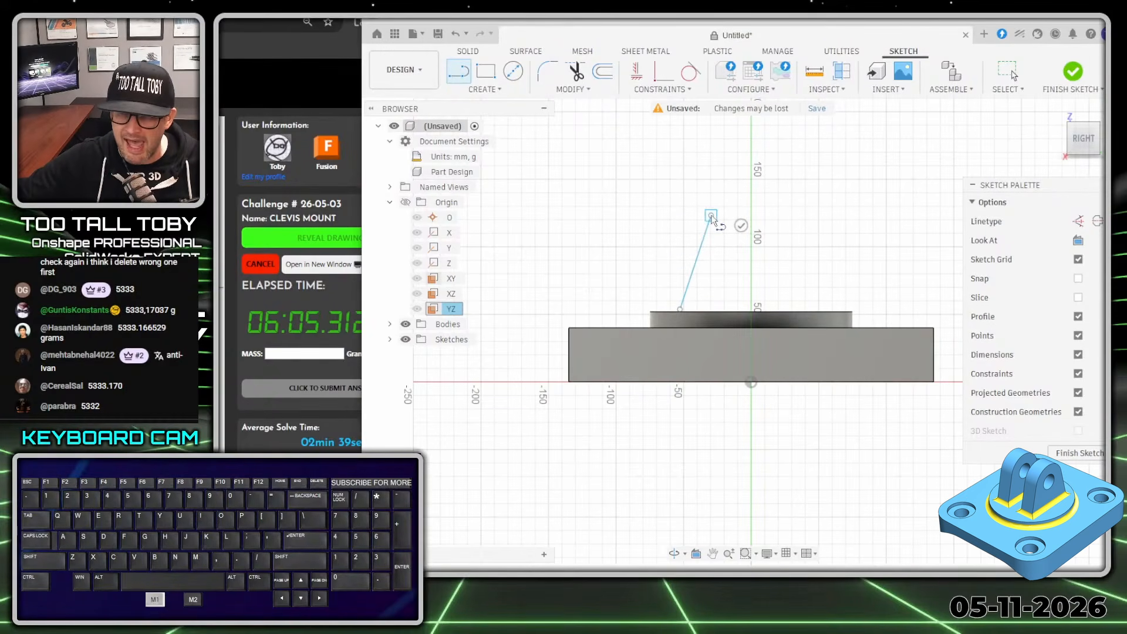
- Continue the lug outline with a tangent arc over the top, an opposite slanted tangent line and a horizontal base line
drag(711, 217, 802, 216)
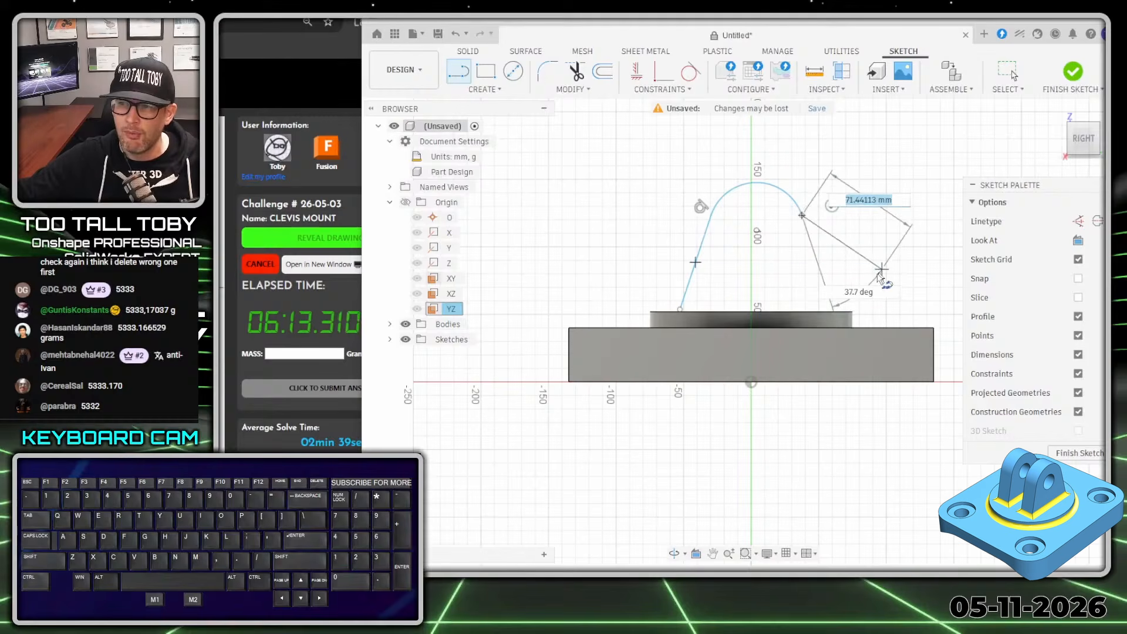
click(827, 292)
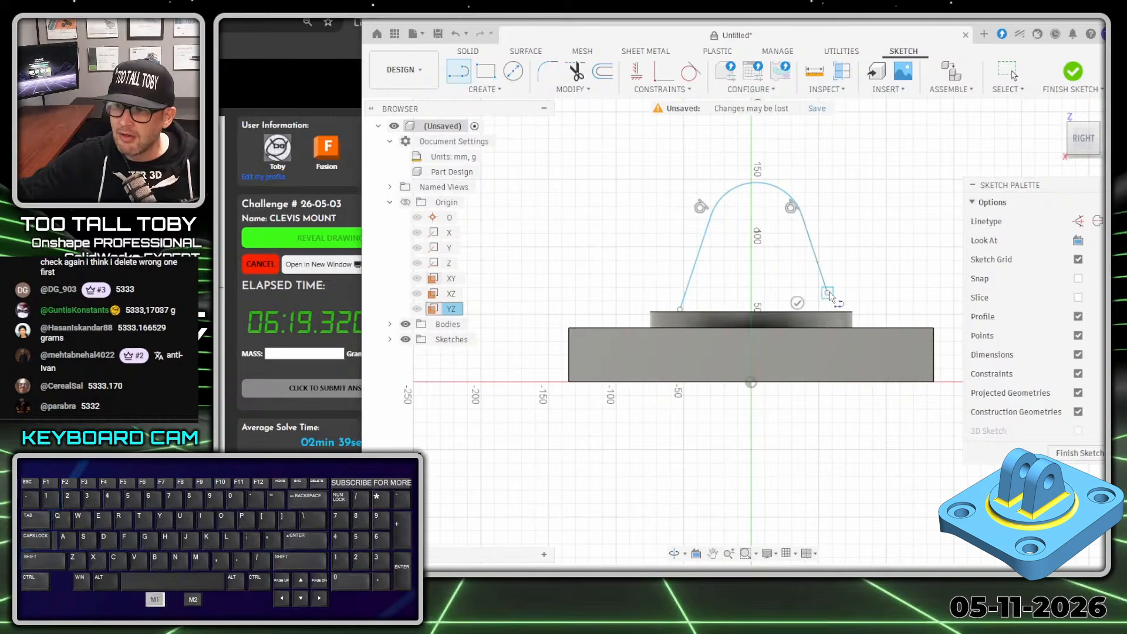
click(721, 292)
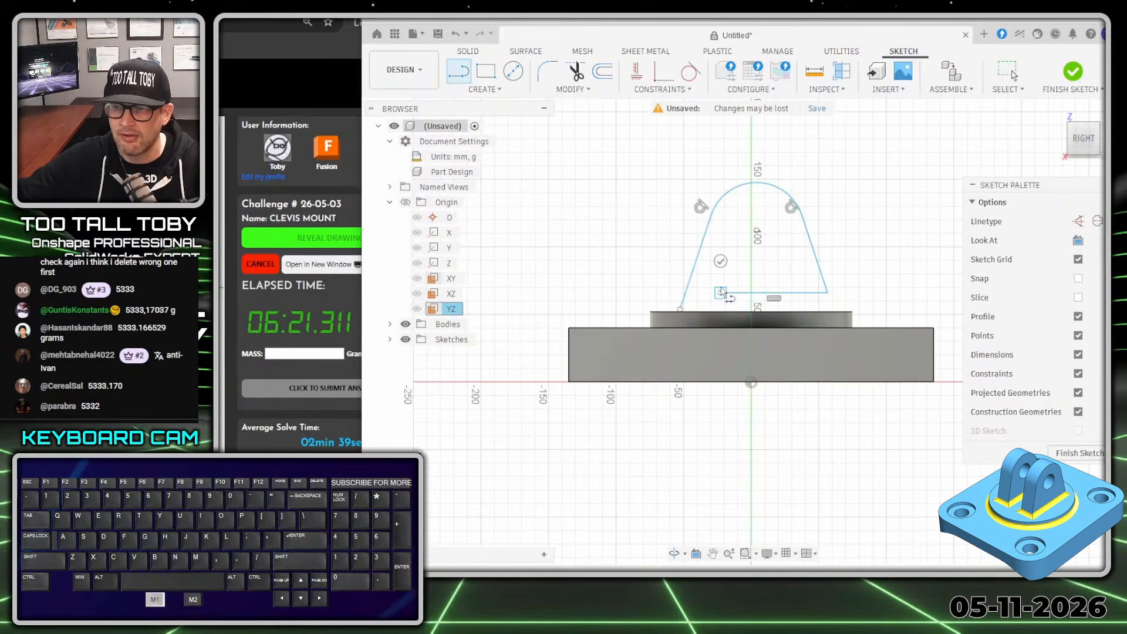
key(Escape)
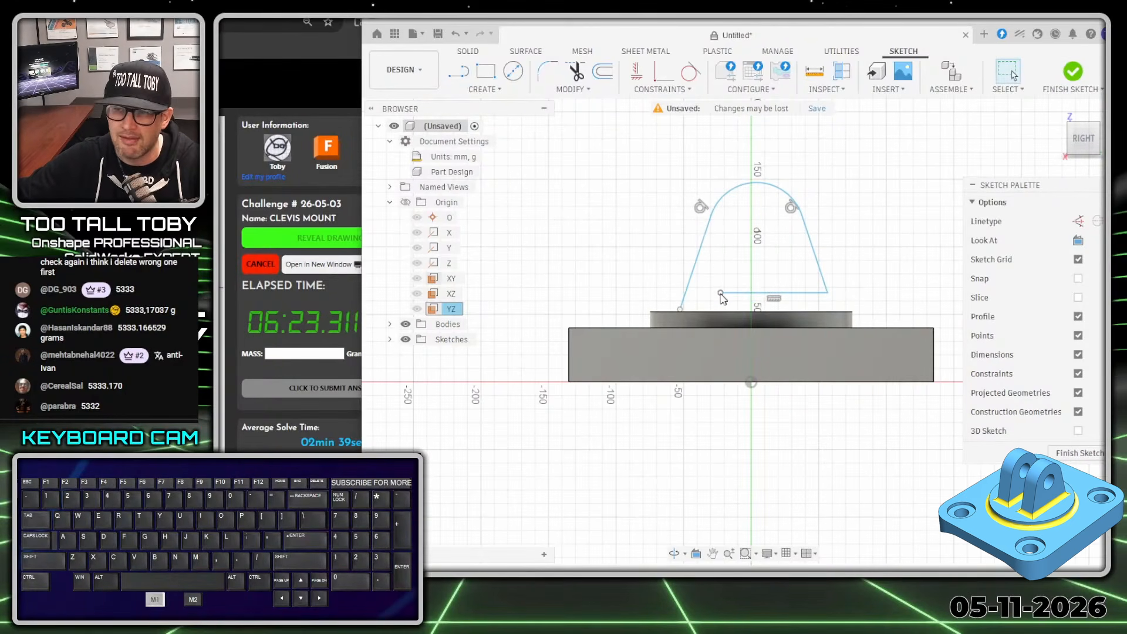
- Close the lug outline by making the base line's free end coincident with the start of the first slanted line
mouse_move(722, 293)
mouse_down()
mouse_move(682, 316)
mouse_move(726, 300)
mouse_up()
scroll(742, 311, up, 3)
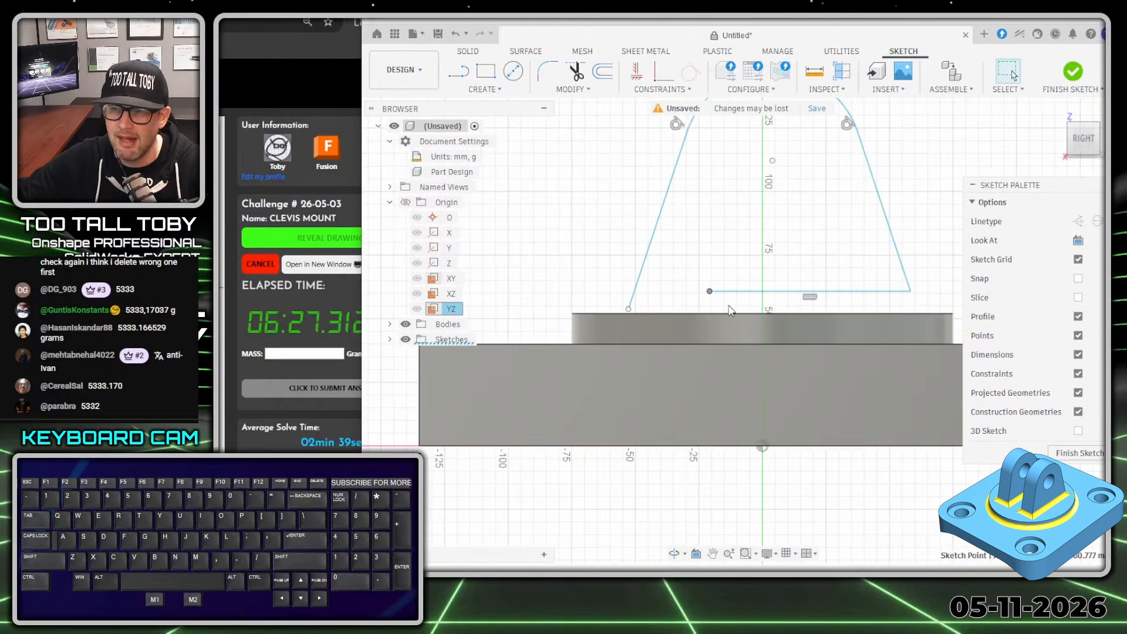
click(709, 292)
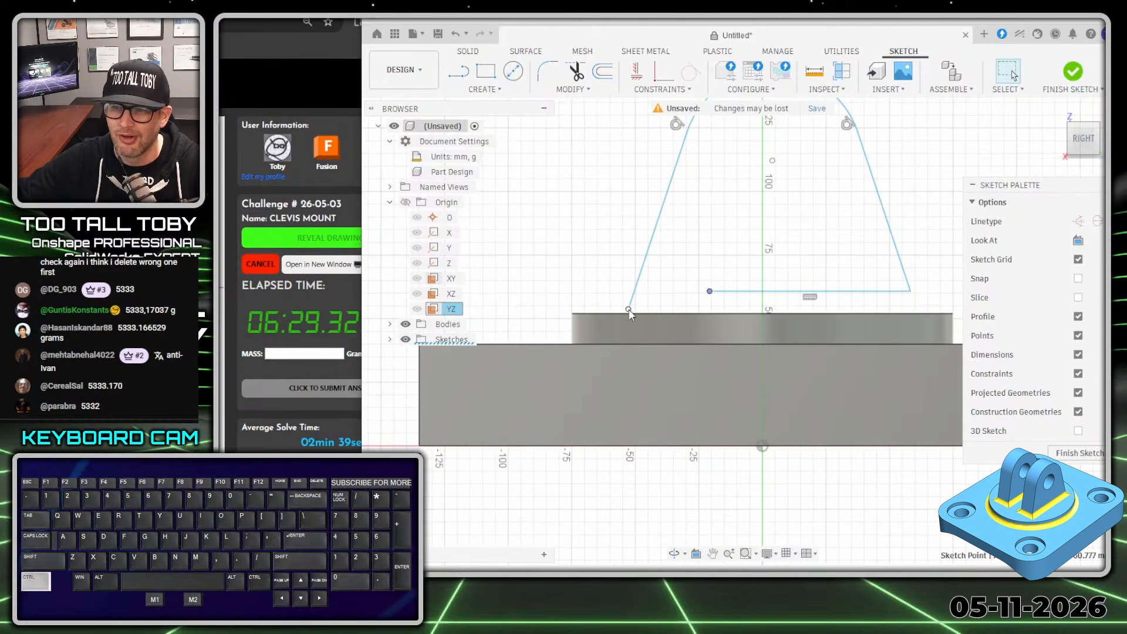
ctrl+click(628, 309)
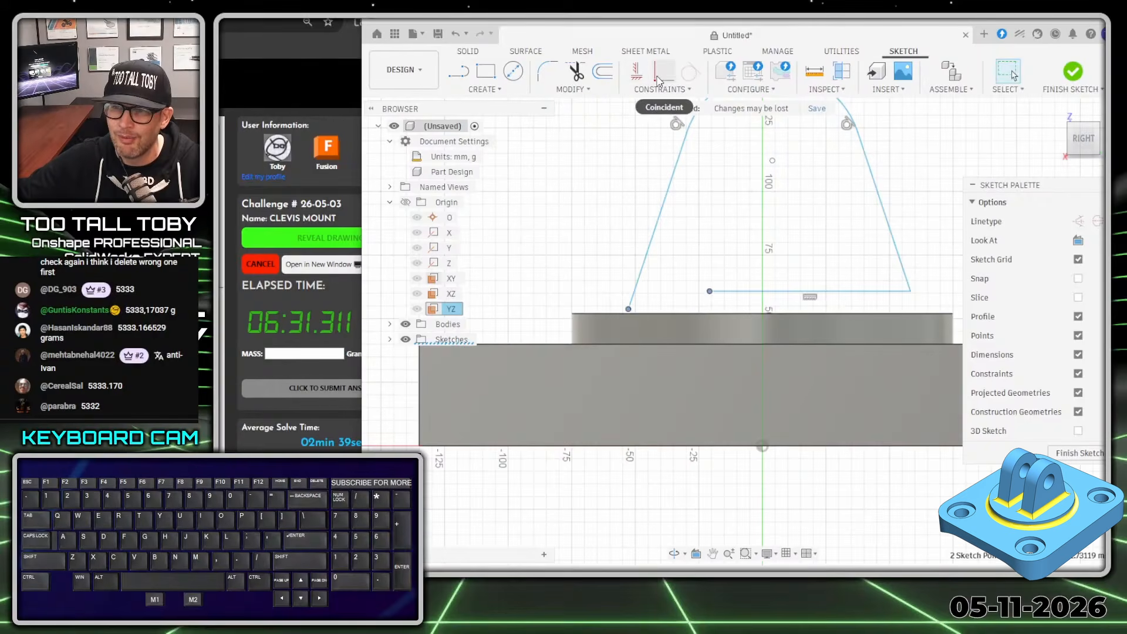
click(659, 80)
- Constrain the lug outline's base corner coincident with the round boss's top edge
click(627, 309)
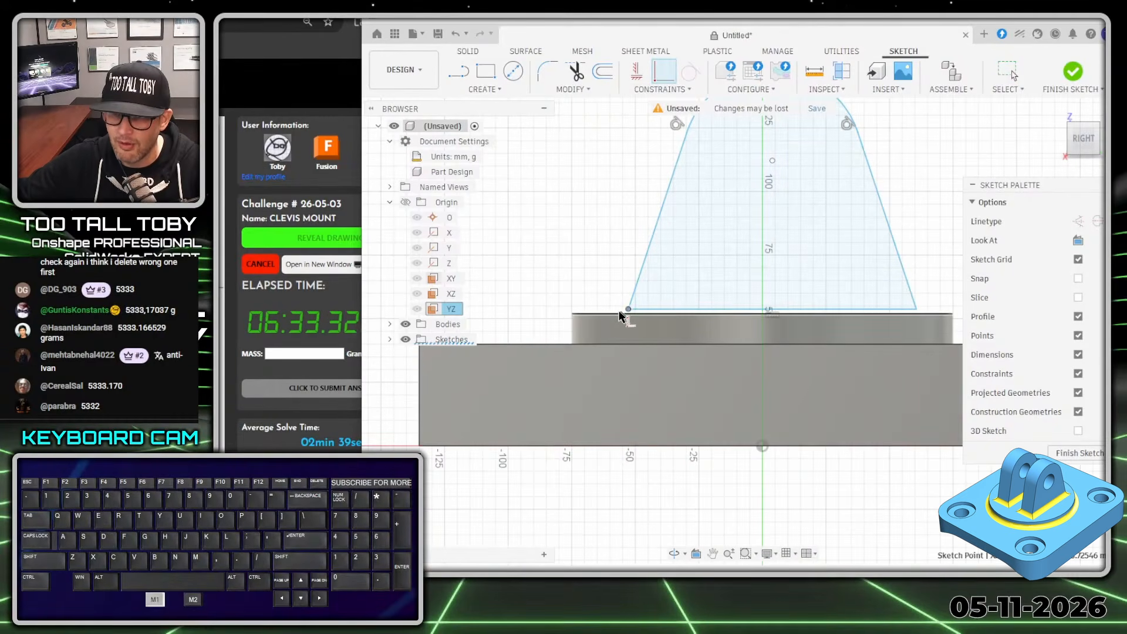
ctrl+click(611, 312)
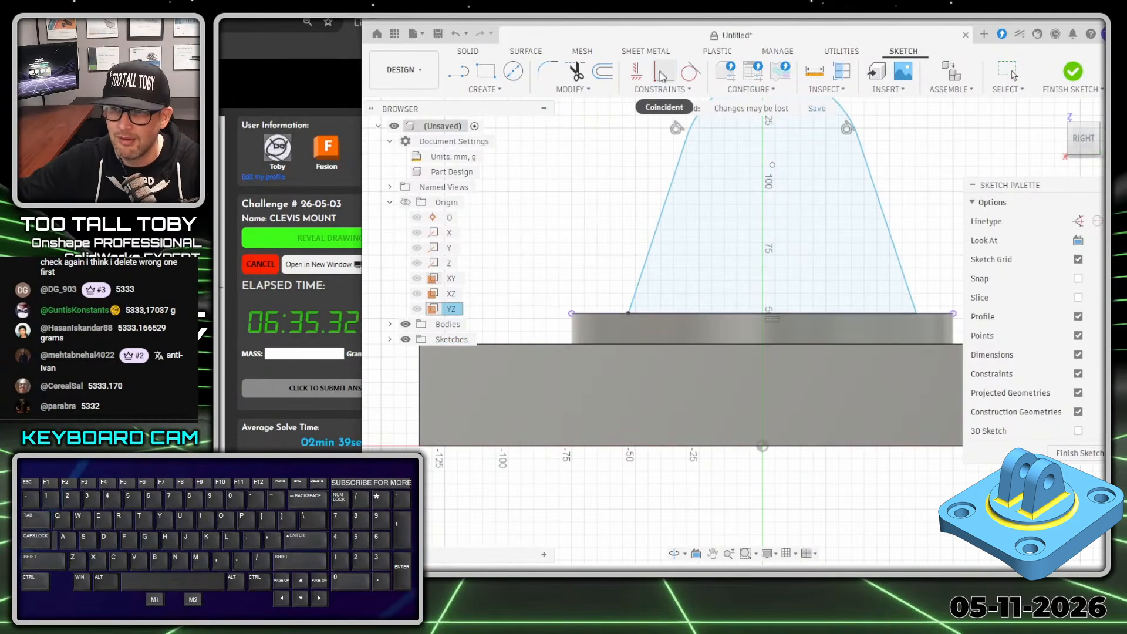
scroll(868, 189, down, 3)
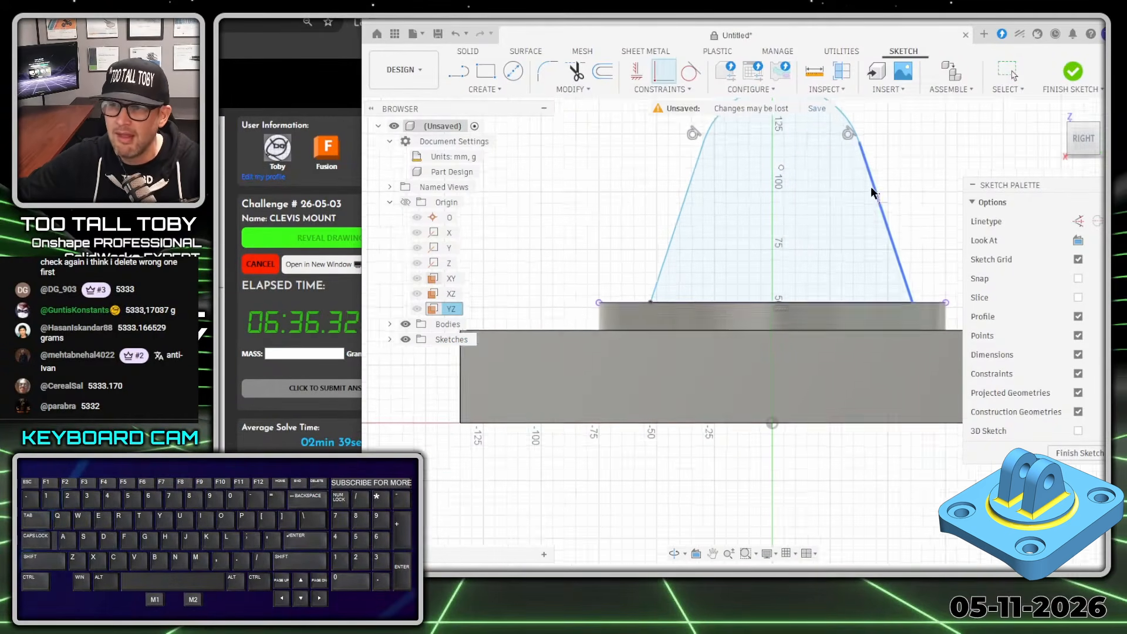
click(662, 76)
- Try to make the arc's center point coincident with the origin
middle_drag(895, 318, 845, 369)
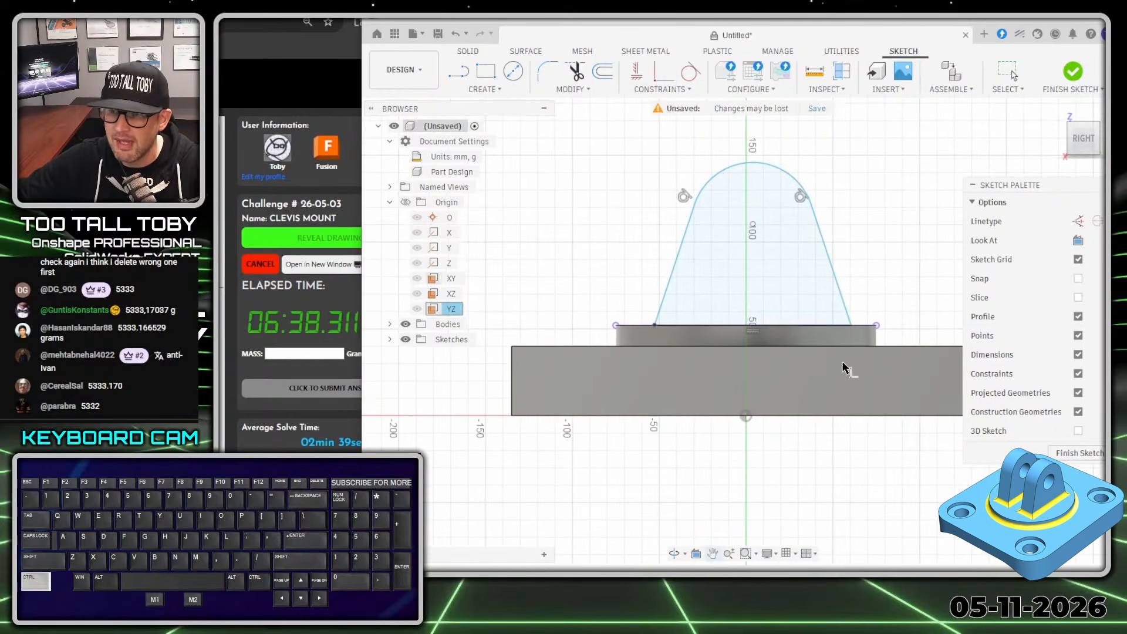
click(753, 228)
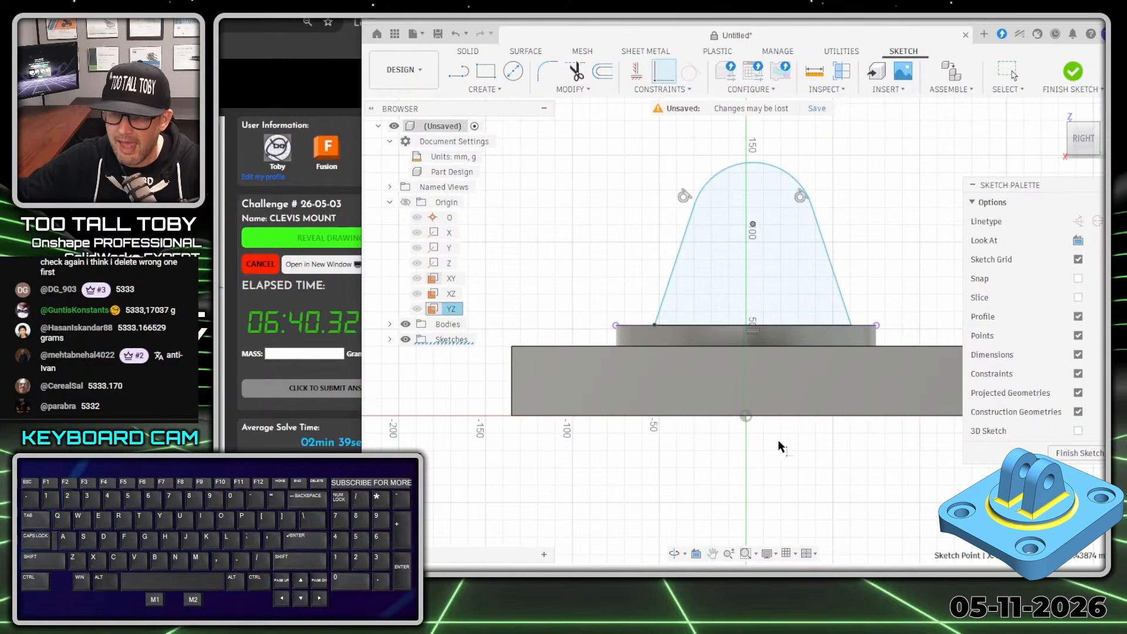
click(746, 416)
key(ctrl+z)
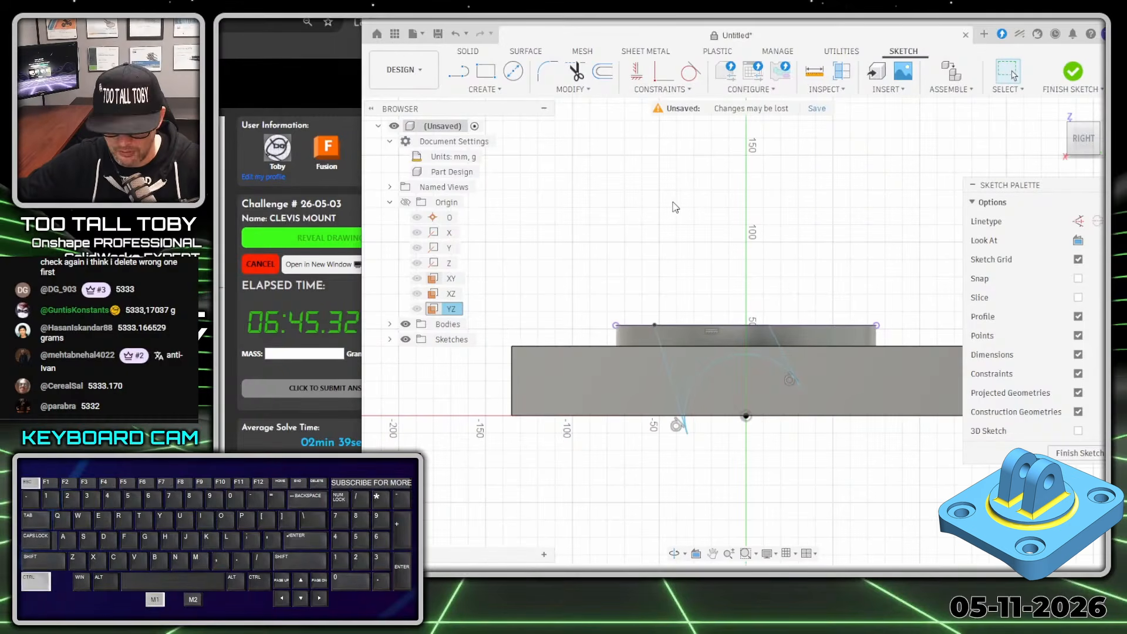
key(ctrl+z)
- Align the arc's center point vertically with the origin
click(752, 225)
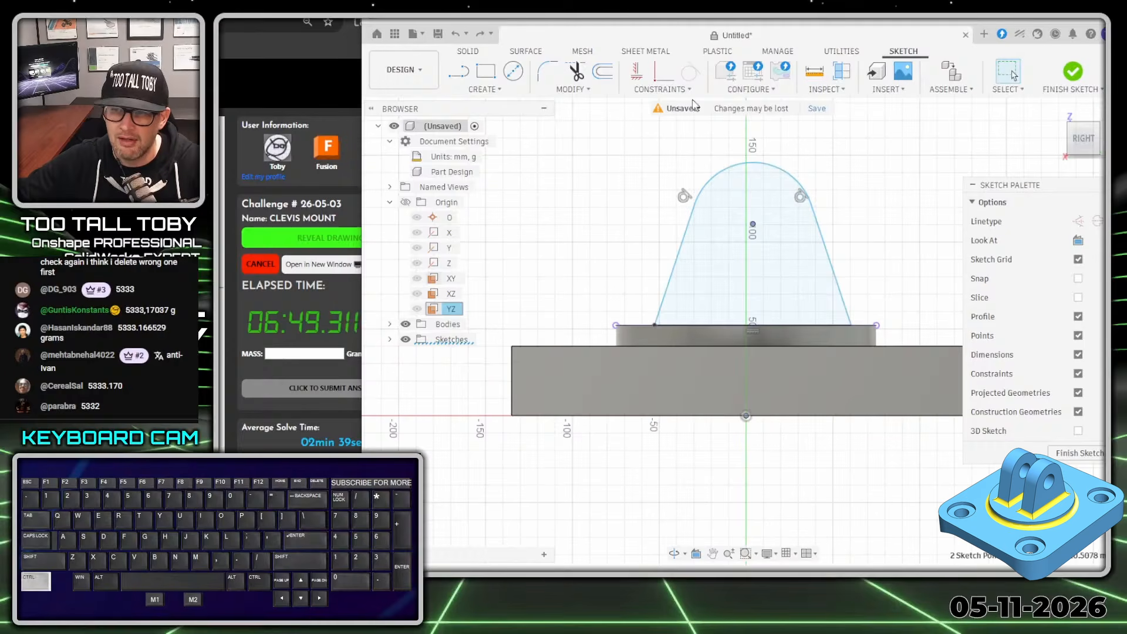
click(637, 73)
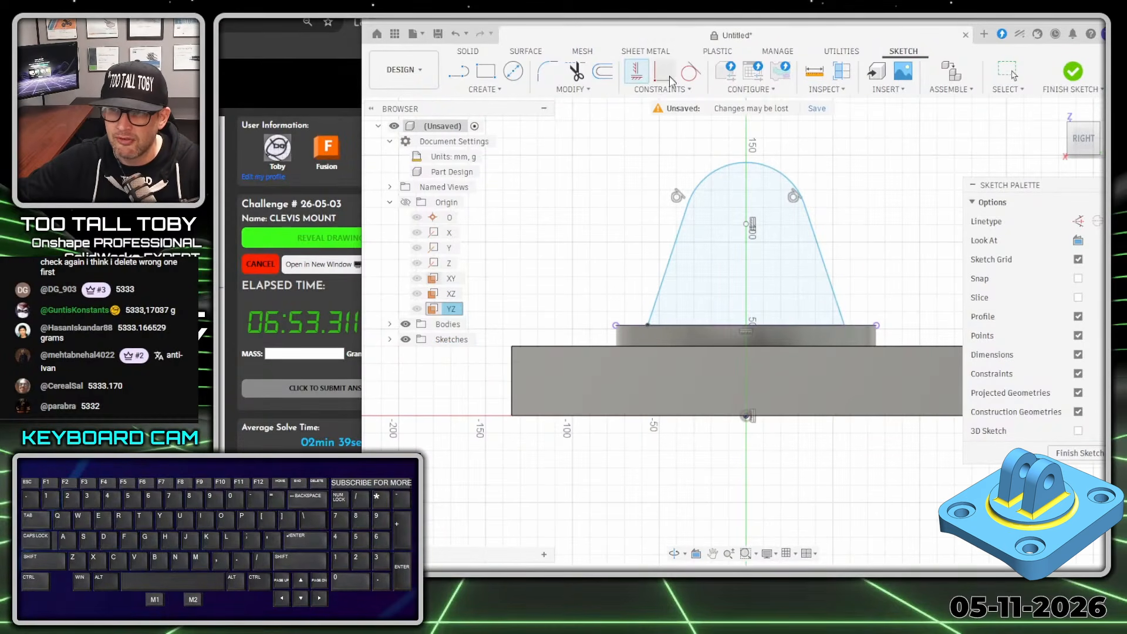
scroll(773, 197, down, 1)
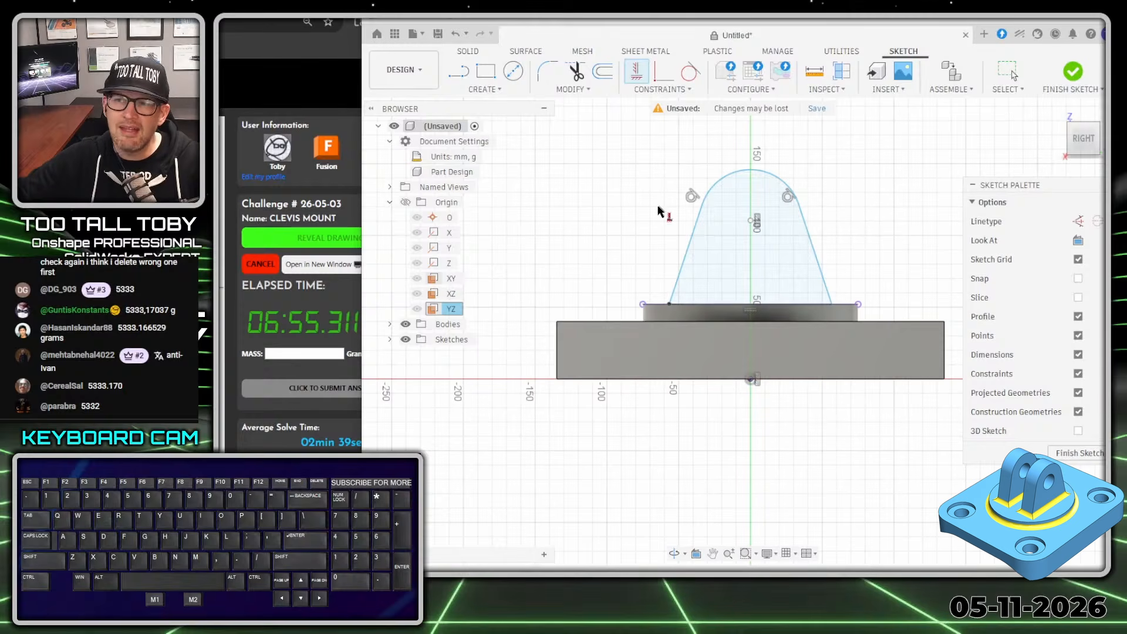
- Test the lug outline's remaining freedom by moving its right base corner along the boss's top edge
click(637, 71)
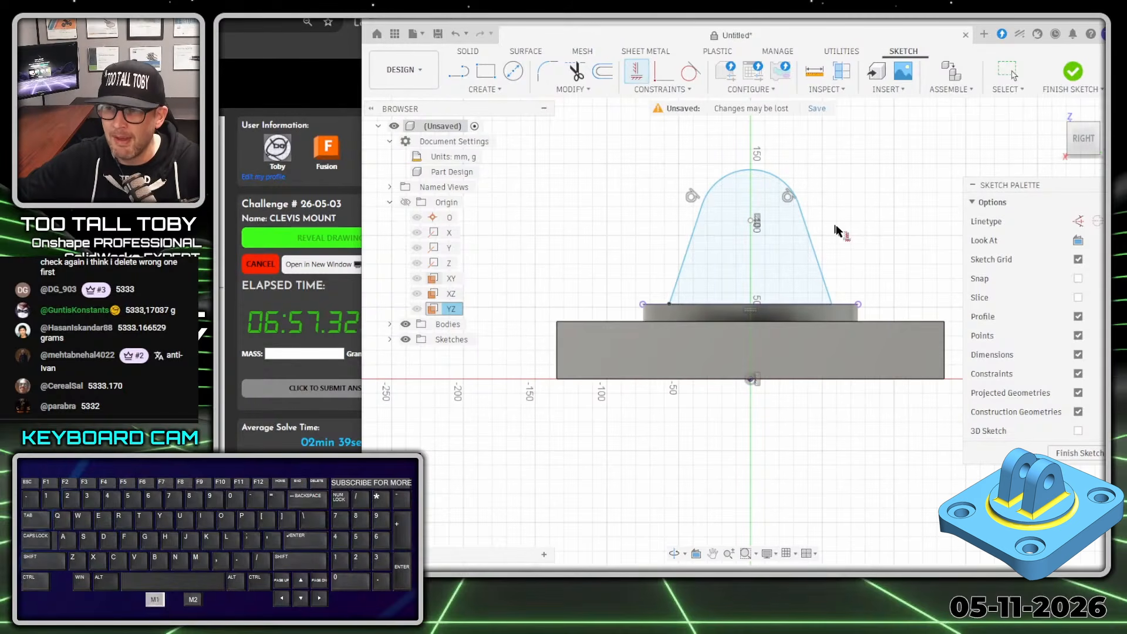
click(833, 304)
drag(834, 303, 806, 210)
key(Escape)
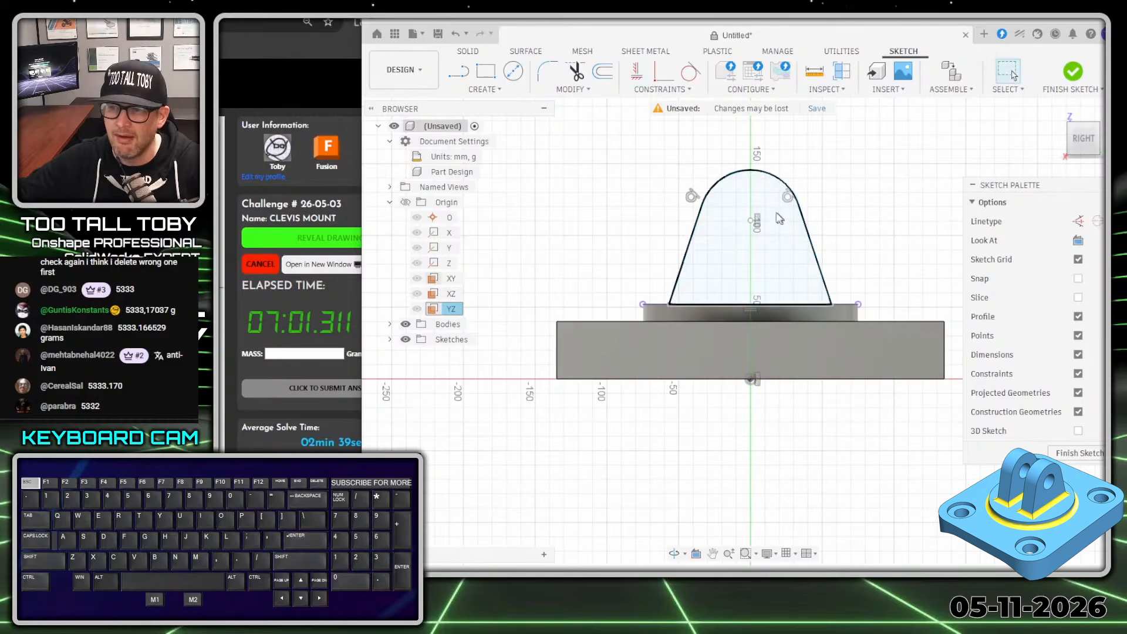
drag(832, 304, 808, 305)
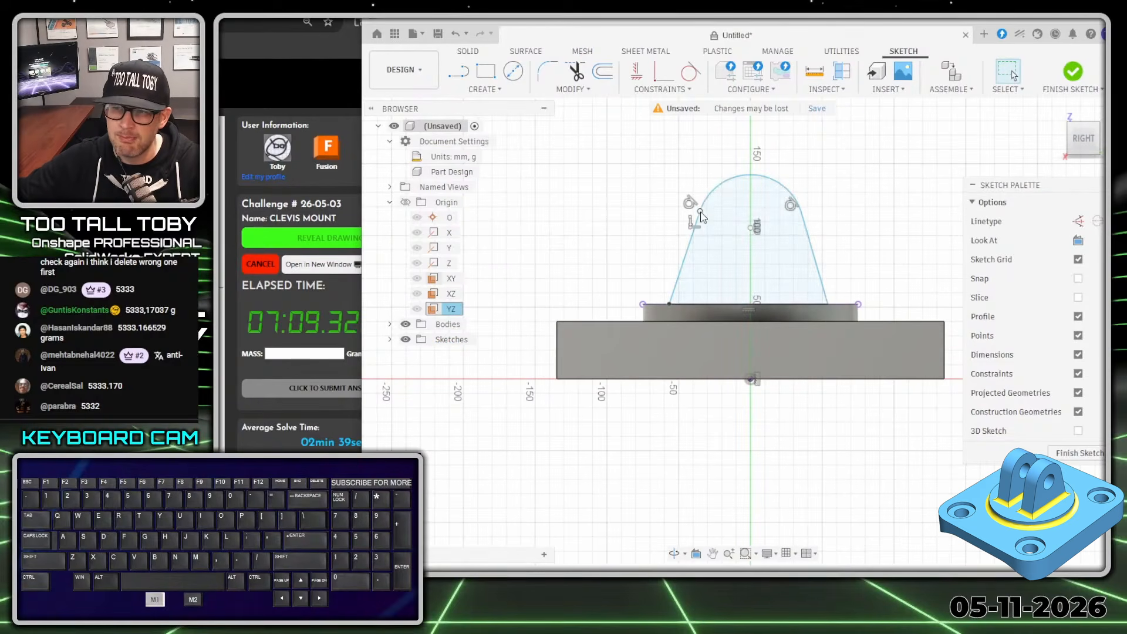
- Align the arc's two tangent endpoints horizontally and pull the left base corner inward to narrow the lug outline
click(700, 211)
ctrl+click(802, 214)
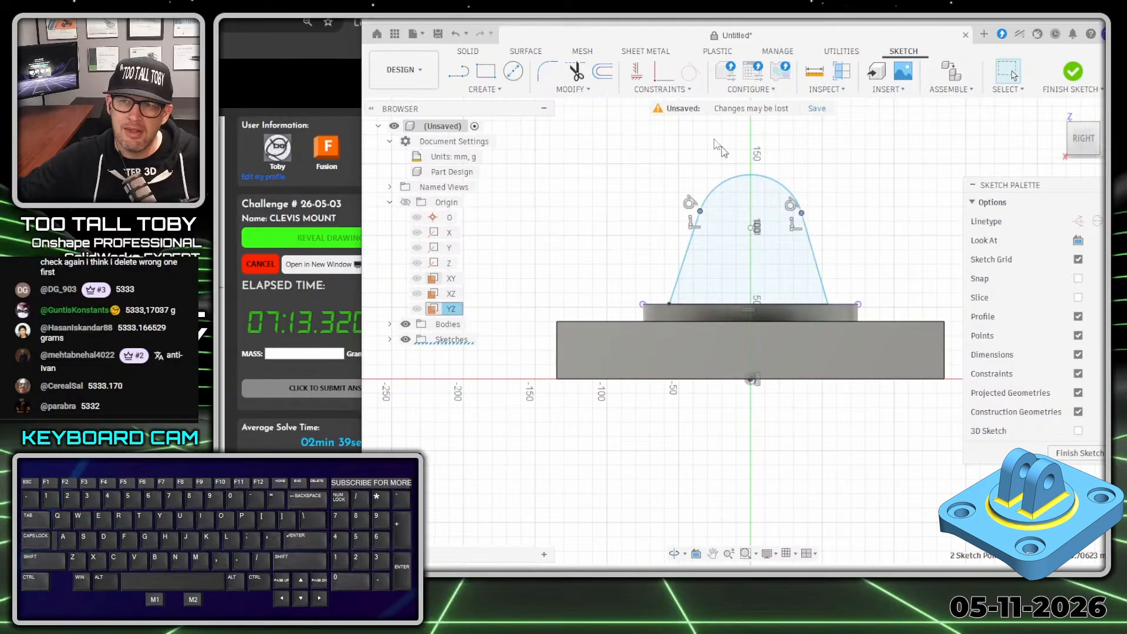
click(635, 71)
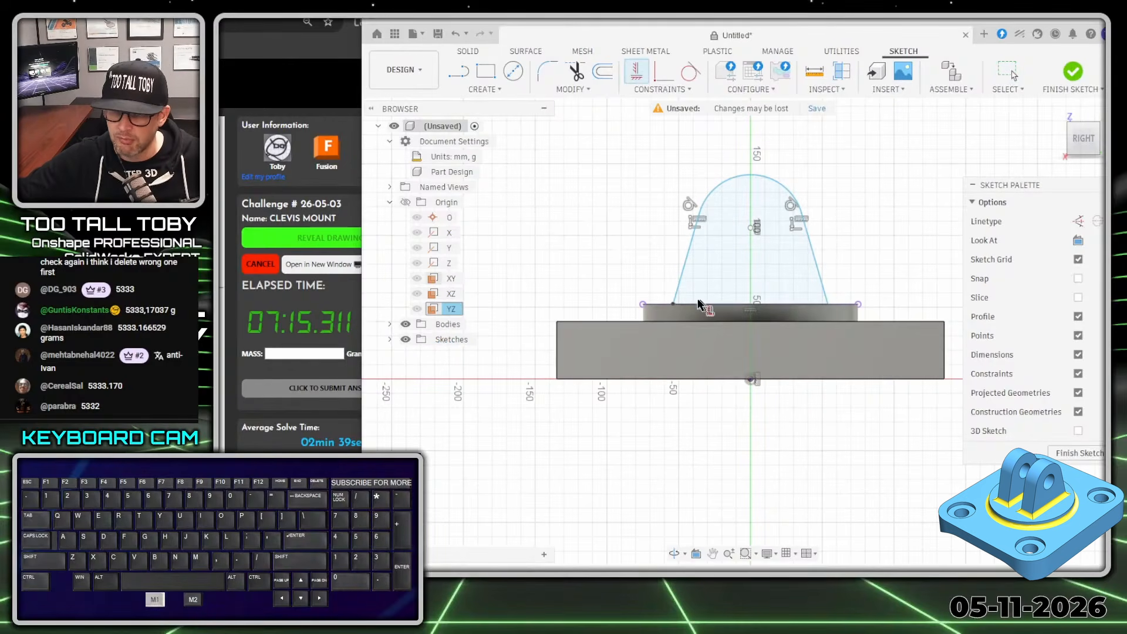
click(637, 72)
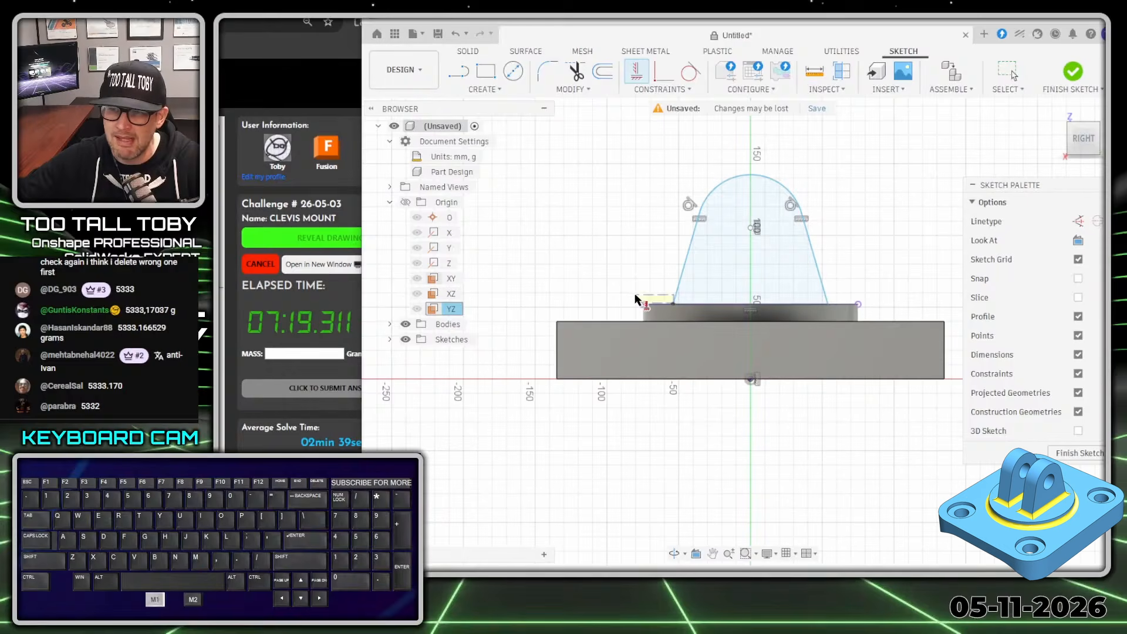
key(Escape)
drag(635, 295, 687, 295)
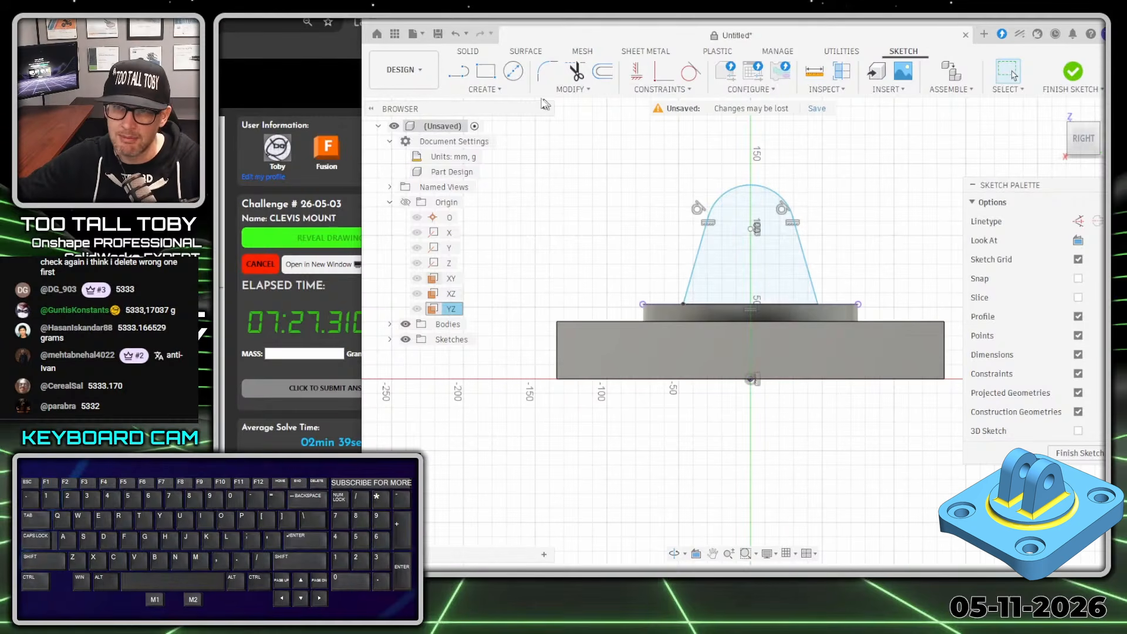
- Dimension the lug arc's center point at a height of 100 mm above the origin
key(s)
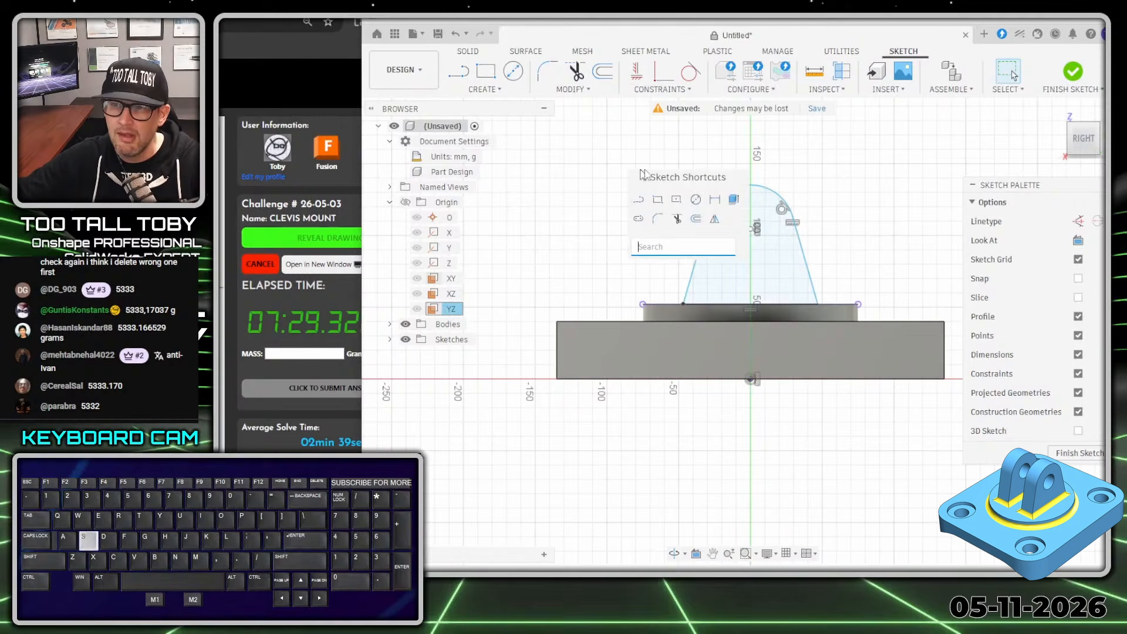
click(715, 199)
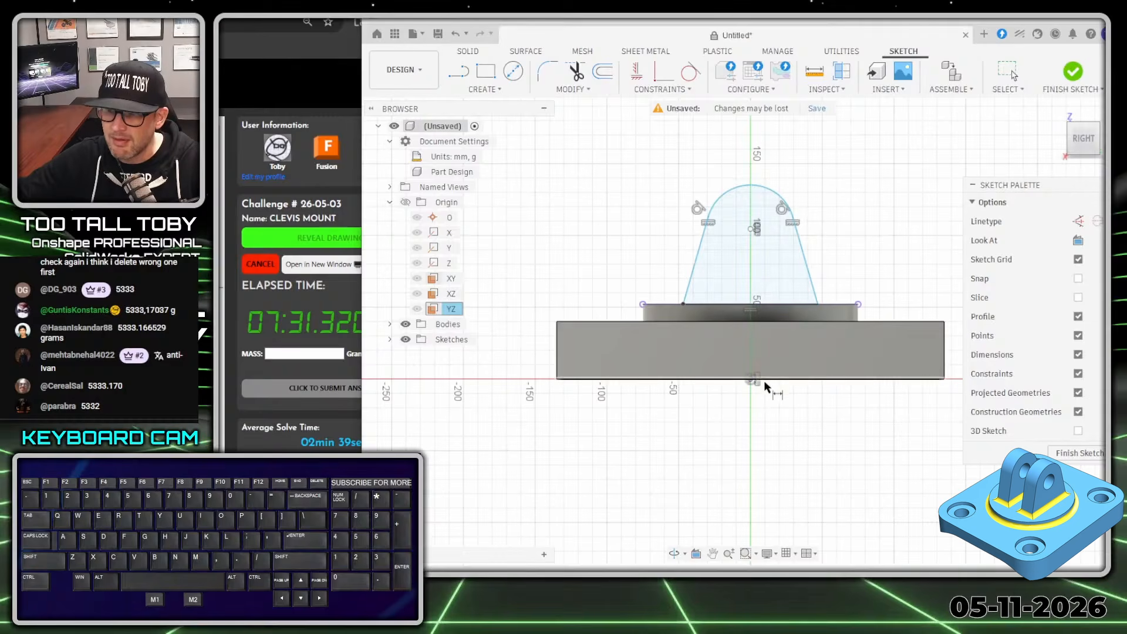
click(751, 230)
click(925, 296)
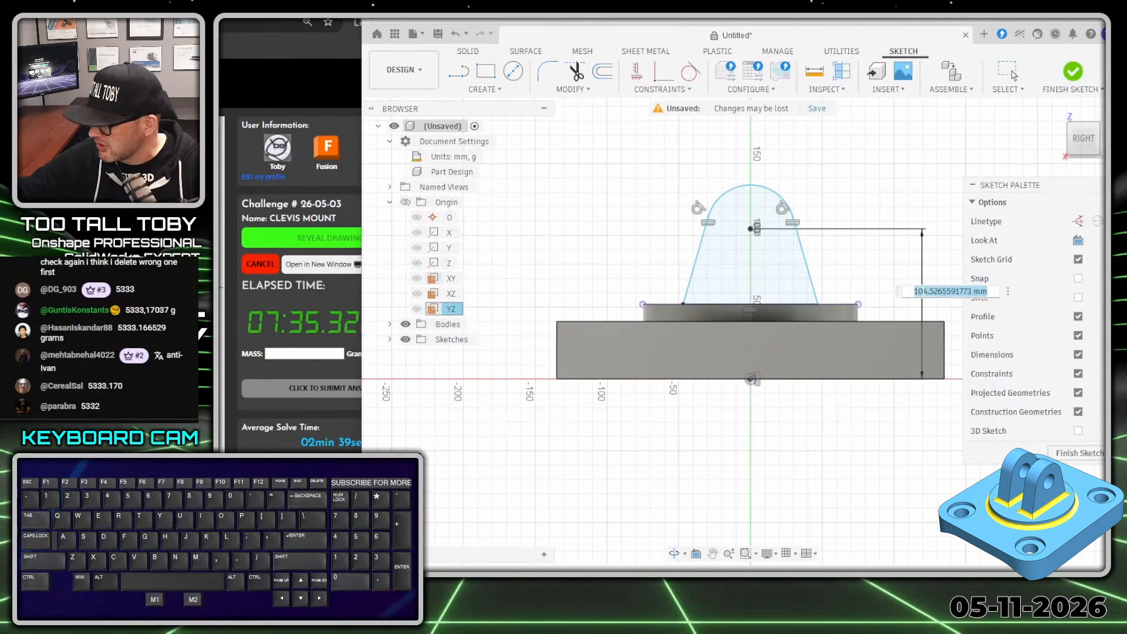
text(100)
key(Return)
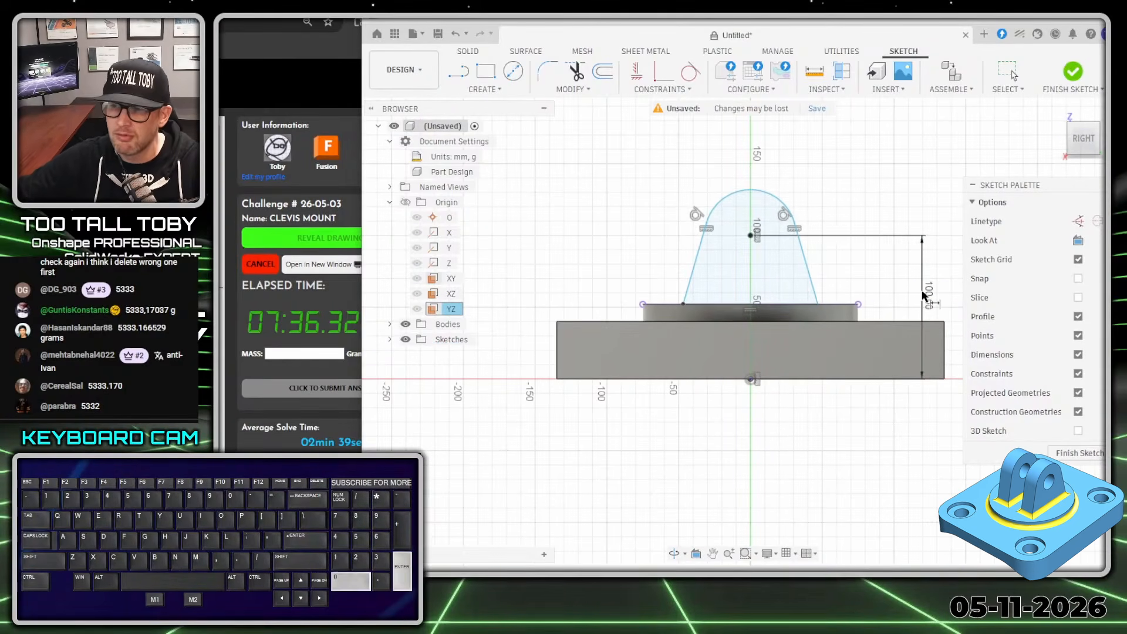
- Dimension the arc at the top of the lug outline with a radius of 33 mm
click(790, 208)
click(654, 149)
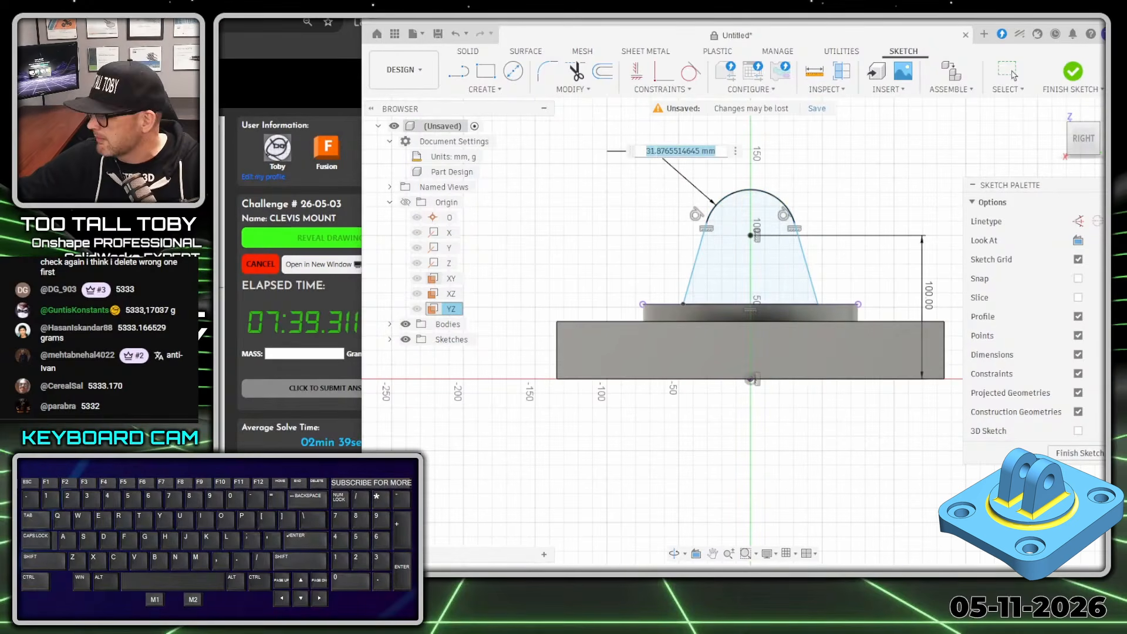
text(33)
key(Return)
- Dimension the angle between the lug outline's two slanted sides as 26 degrees
click(691, 273)
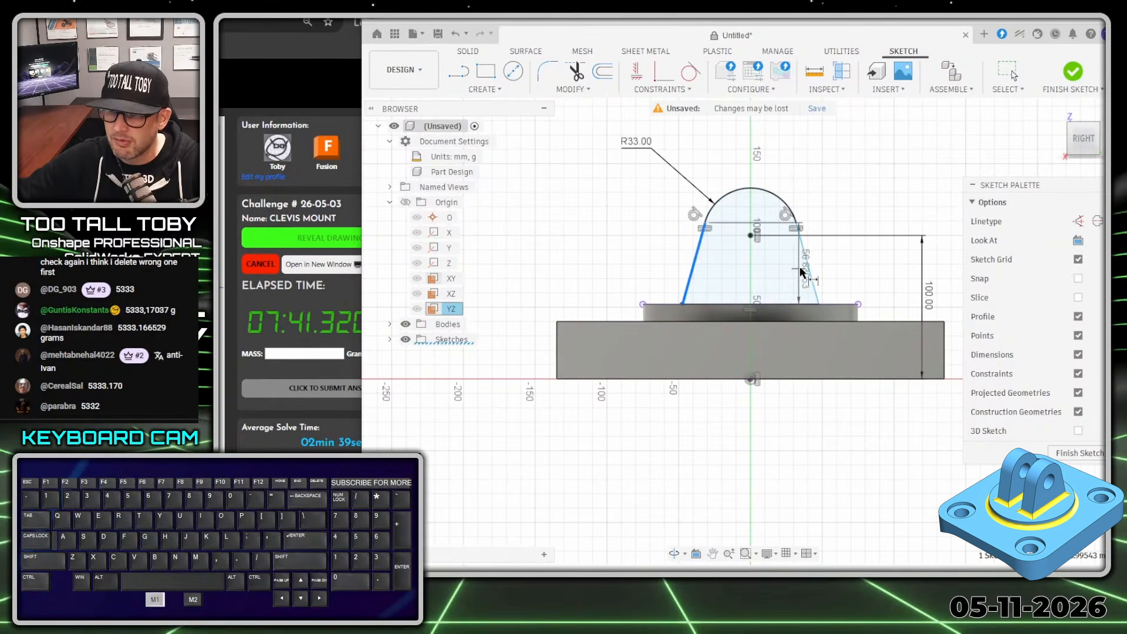
click(810, 275)
click(763, 467)
text(26)
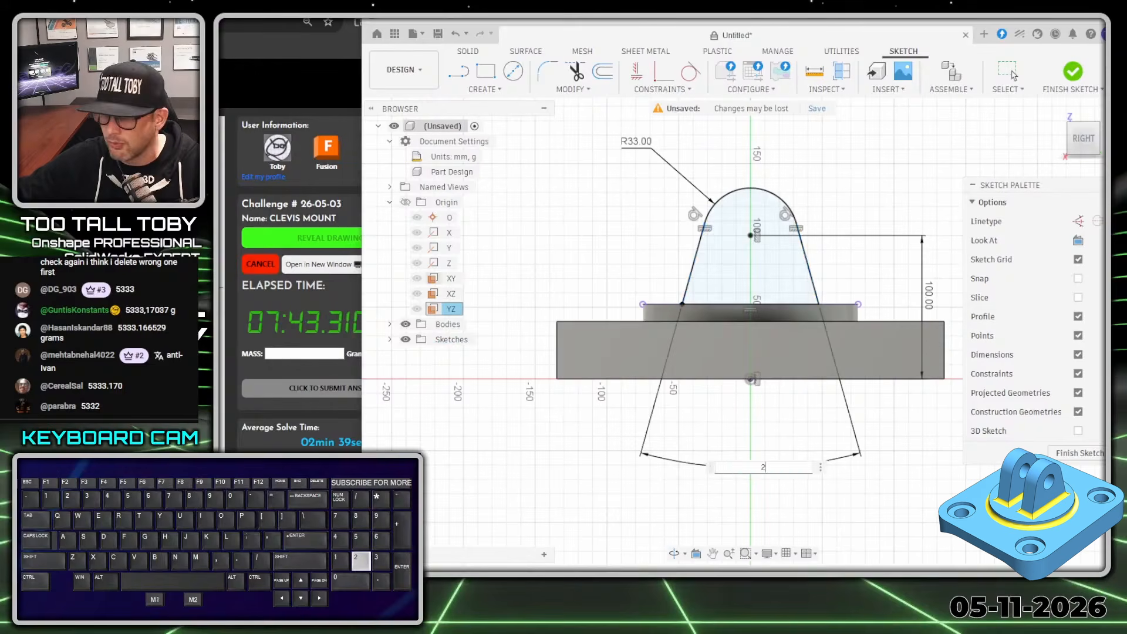
key(Return)
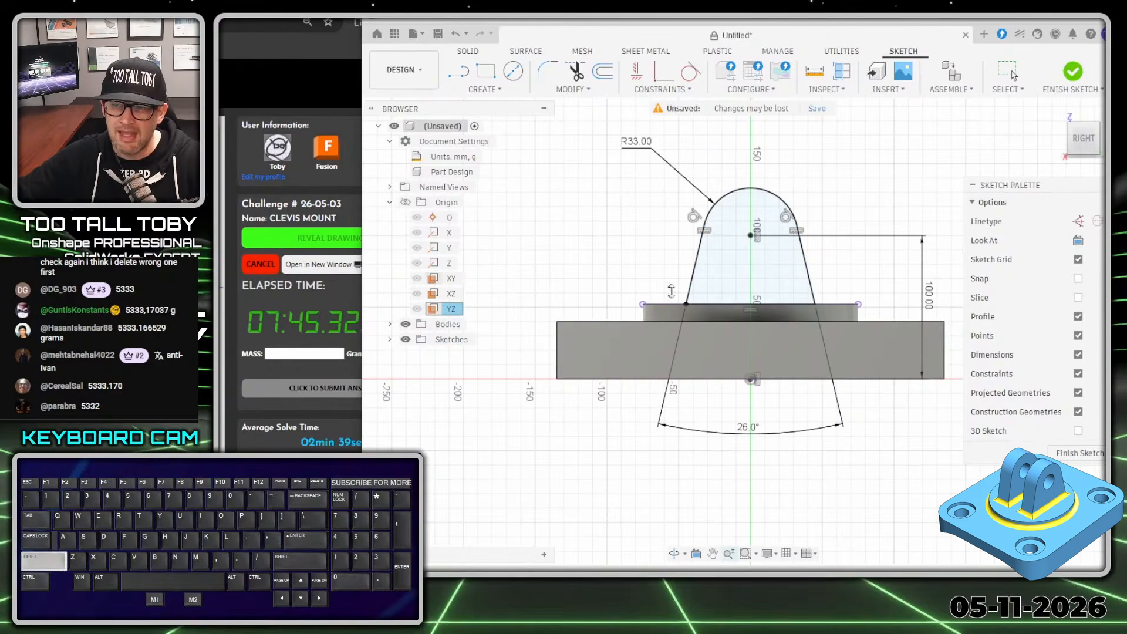
- Start extruding the closed lug profile with a one-sided distance of 40 mm
shift+middle_drag(695, 296, 717, 268)
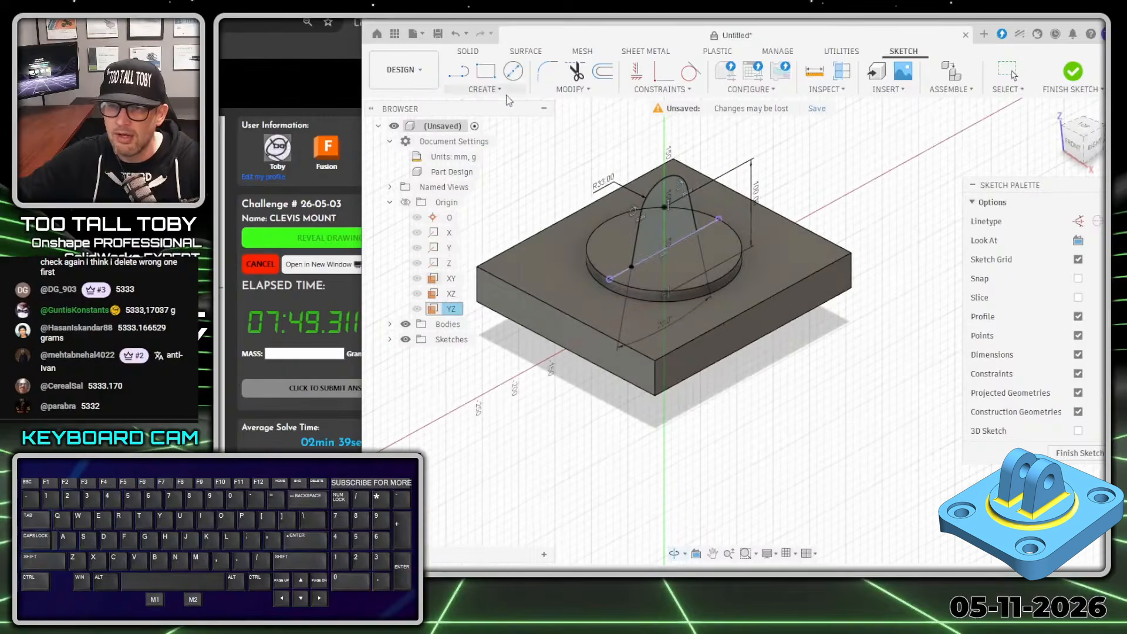
key(s)
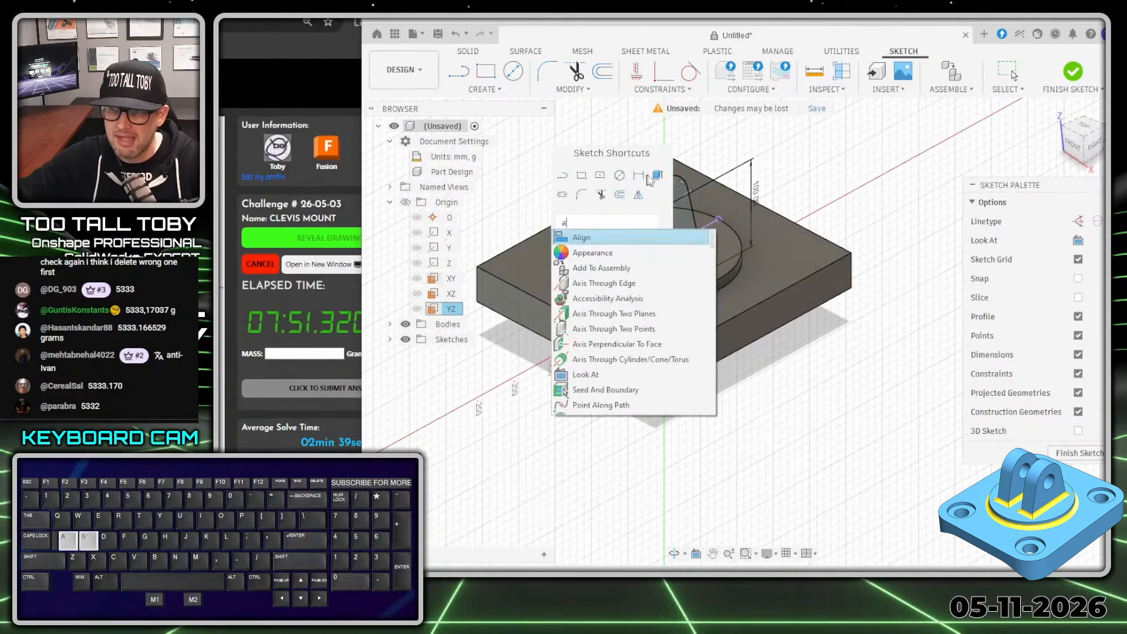
click(678, 232)
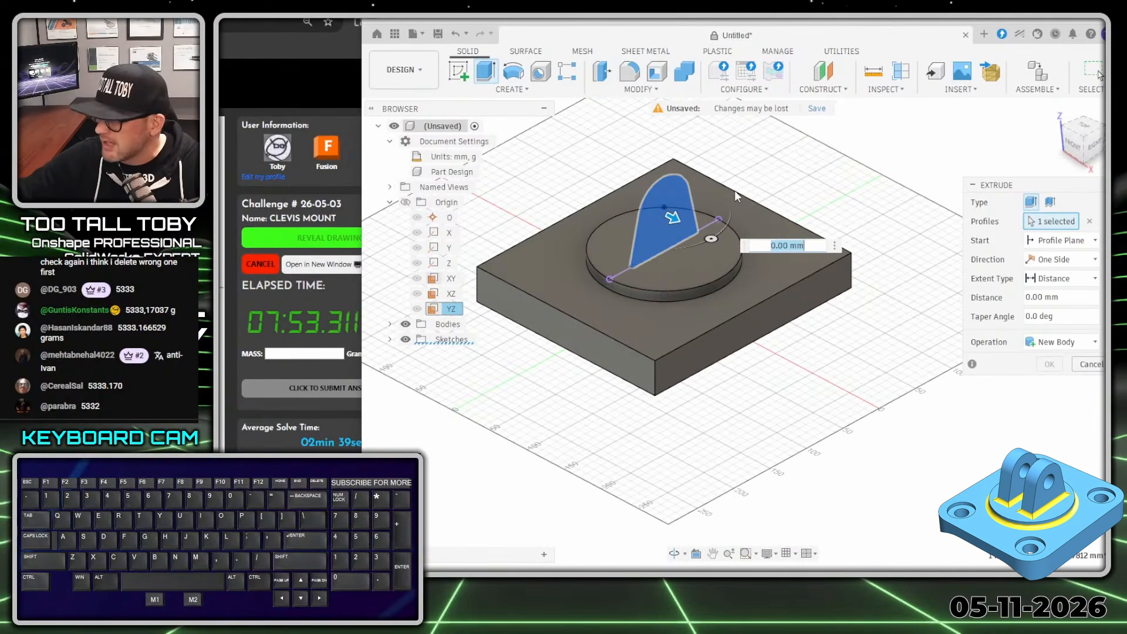
text(40)
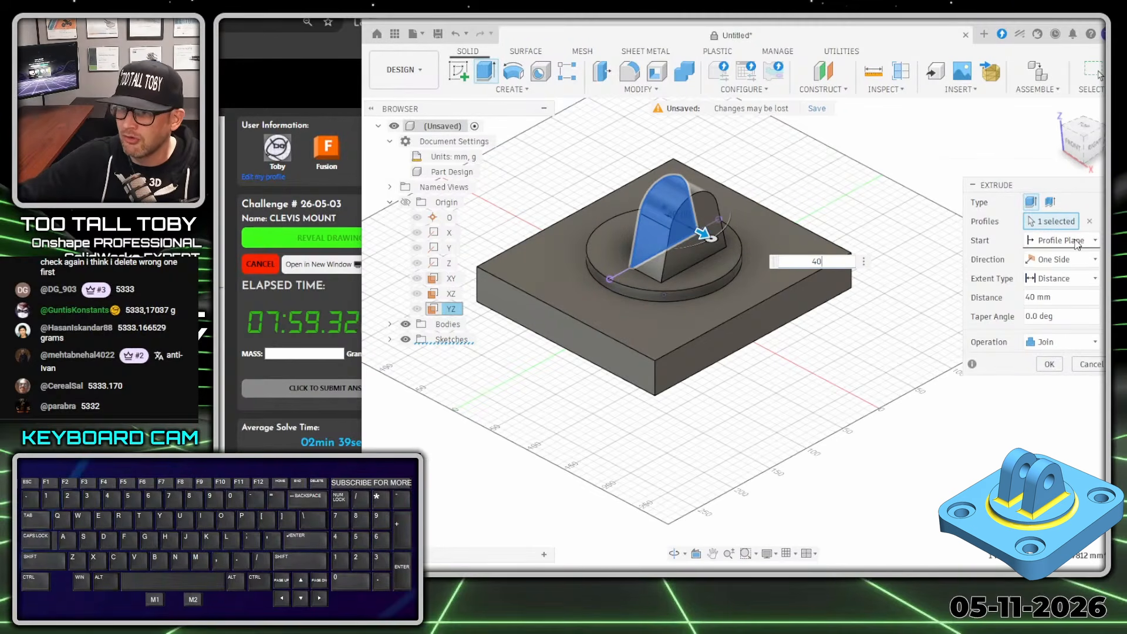
key(alt+1)
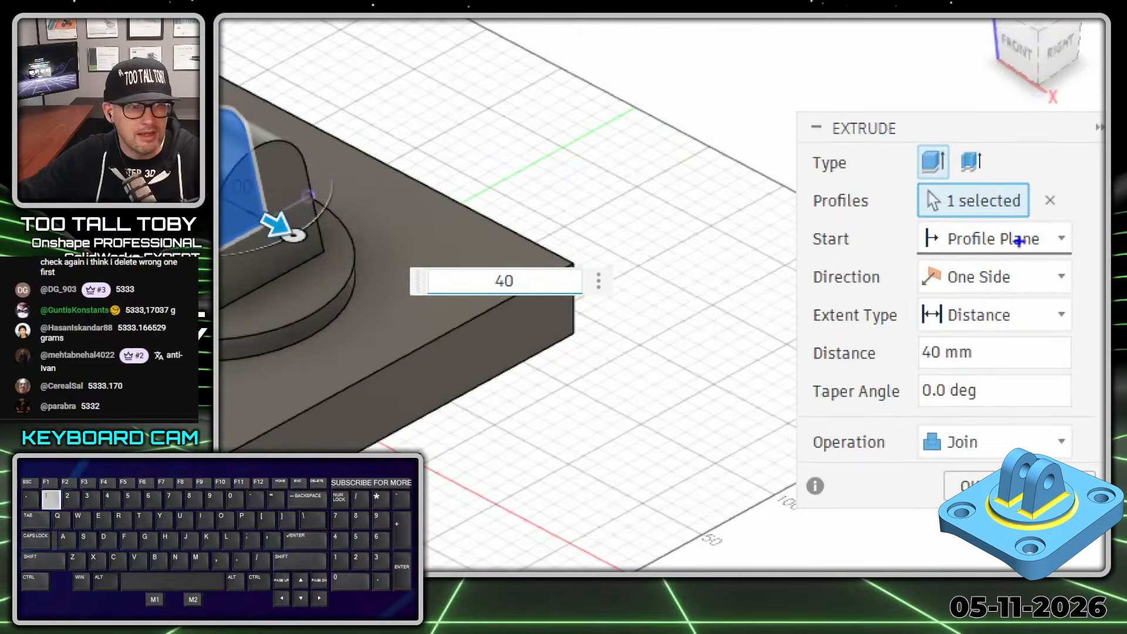
click(1018, 242)
ctrl+shift+drag(921, 246, 790, 255)
key(alt+1)
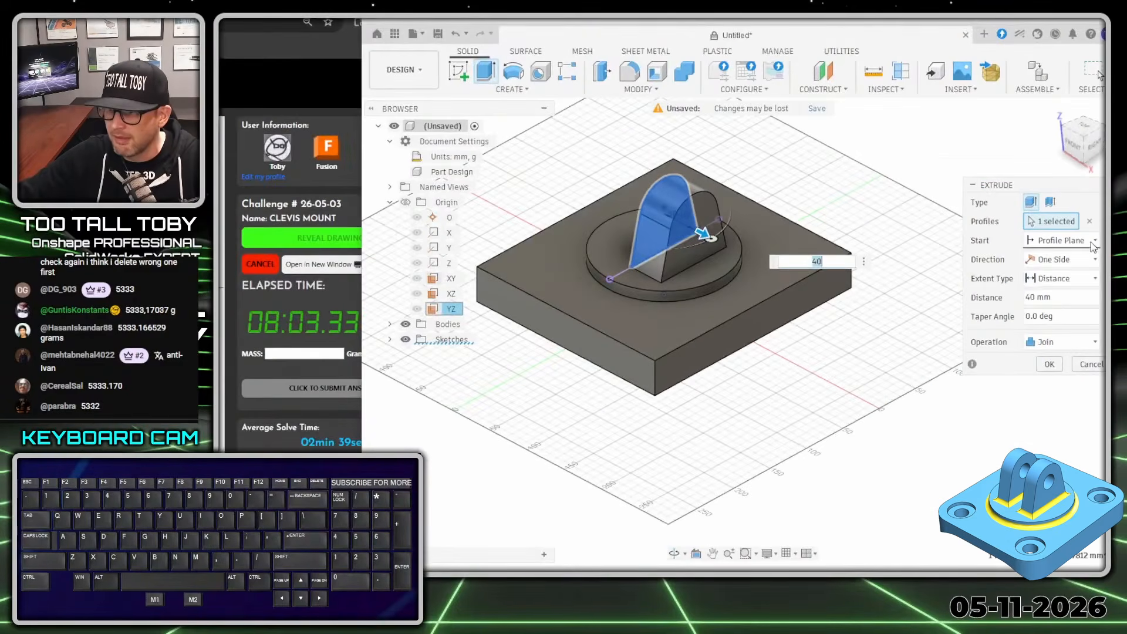
- Start the lug extrusion at an offset of 30/2 mm from the profile plane
click(1057, 240)
click(1045, 274)
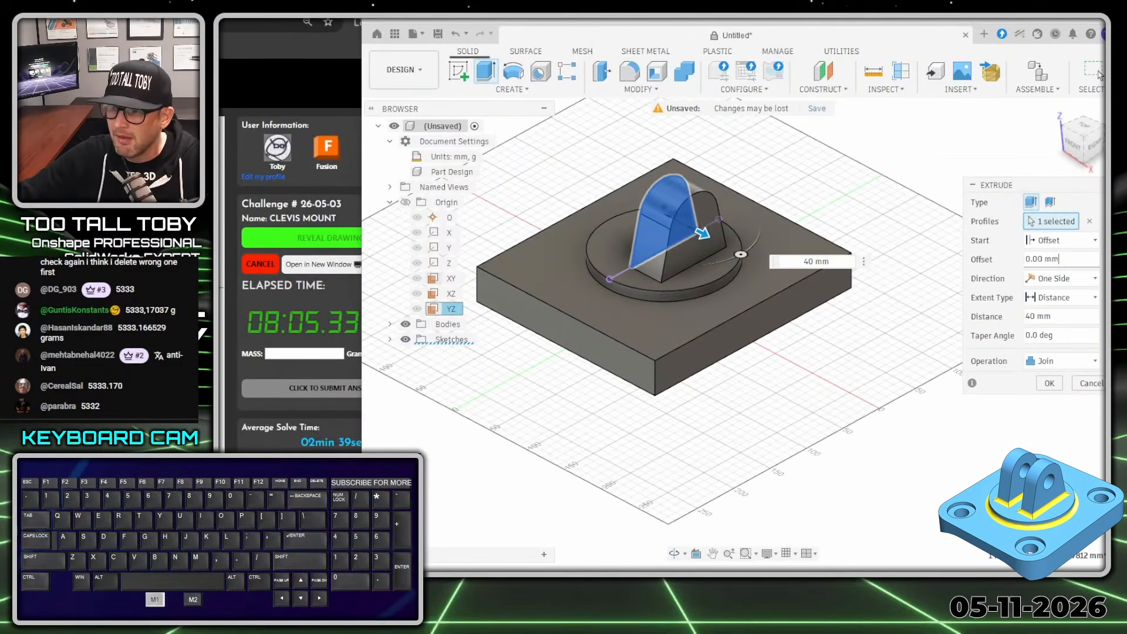
text(20)
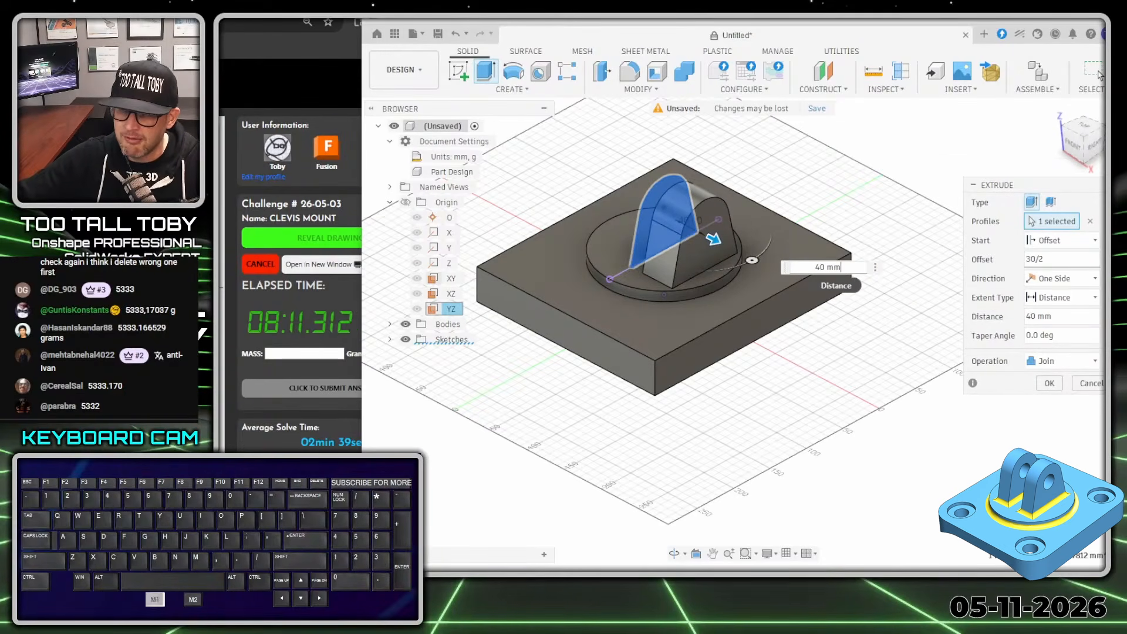
- Set the lug extrusion distance to 40-15 mm and complete it as a join with the base body
key(BackSpace)
key(BackSpace)
key(BackSpace)
text(-)
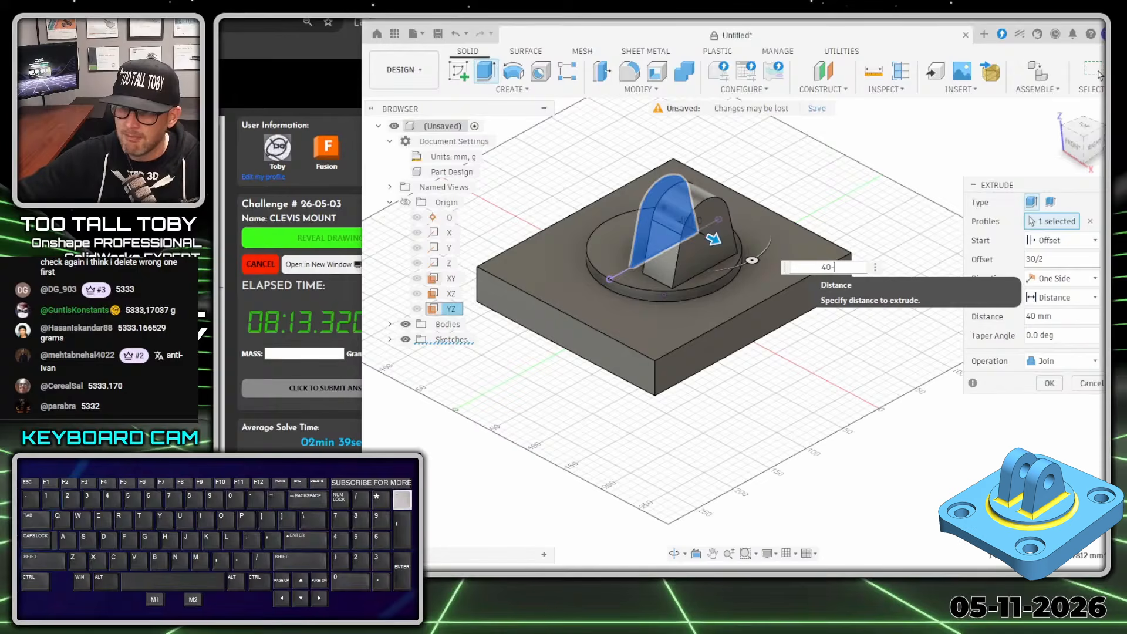
text(1)
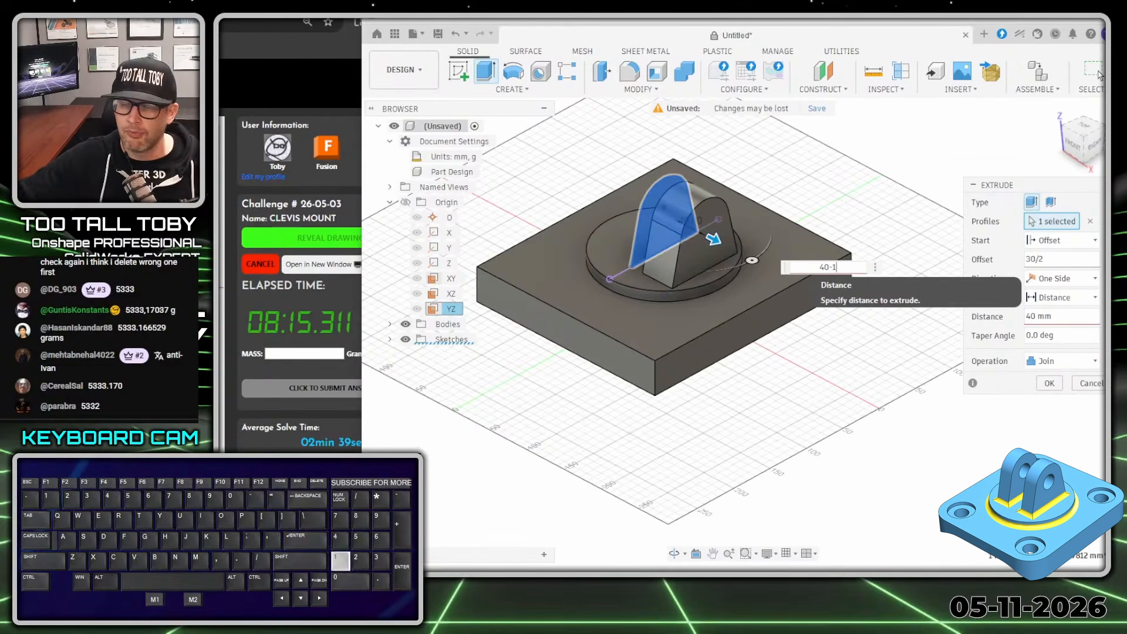
text(5)
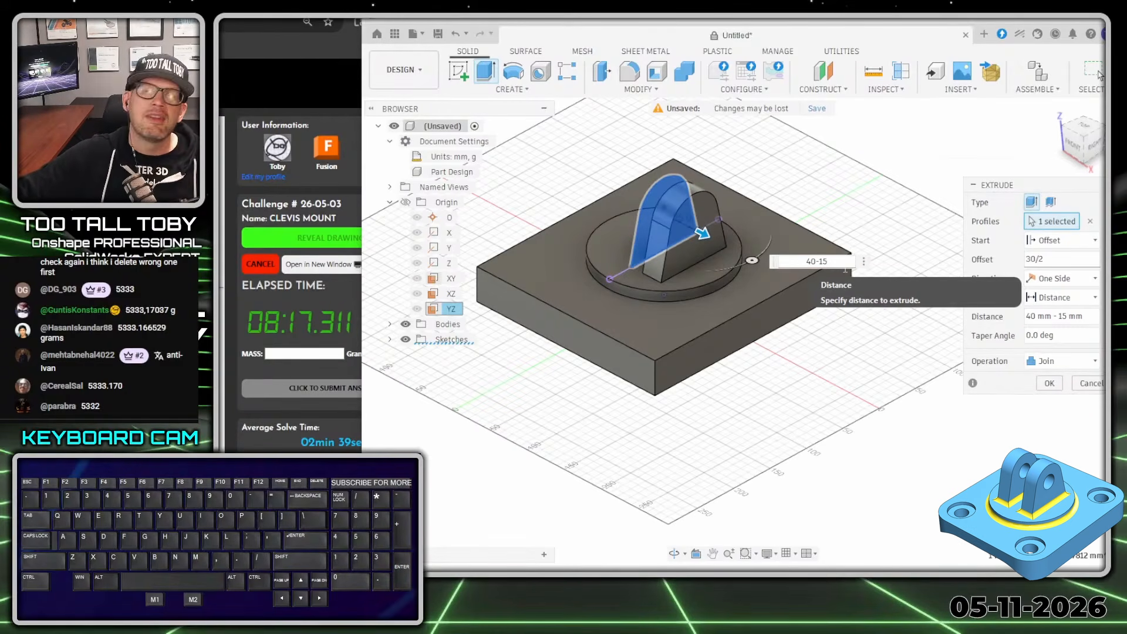
key(Return)
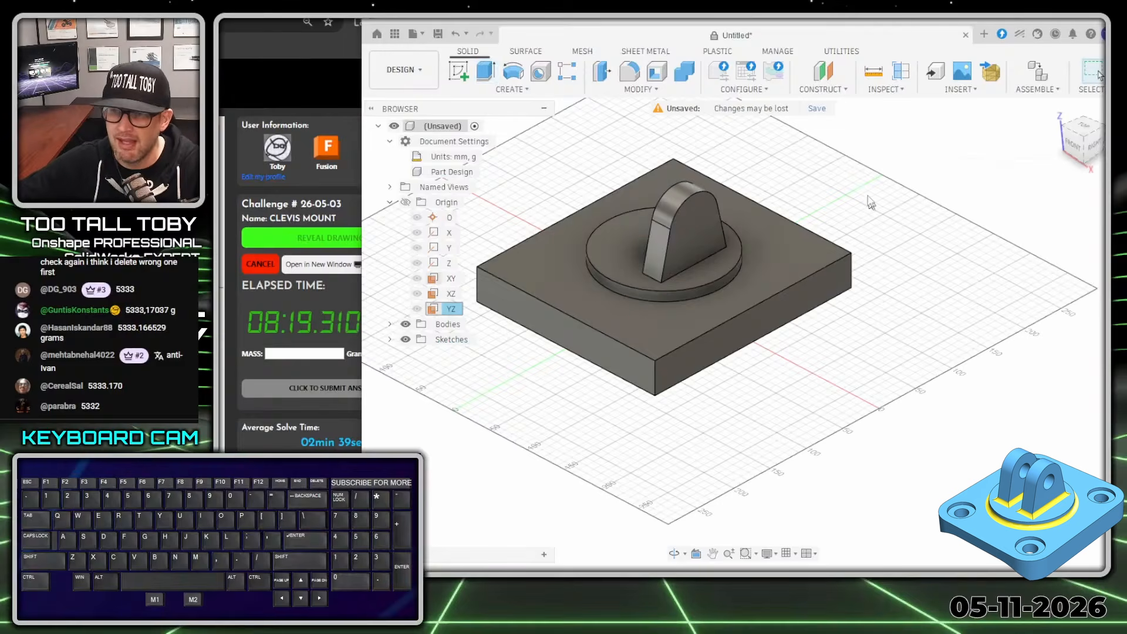
- Sketch a 28 mm diameter circle on the lug's outer flat face, concentric with its rounded top
click(692, 220)
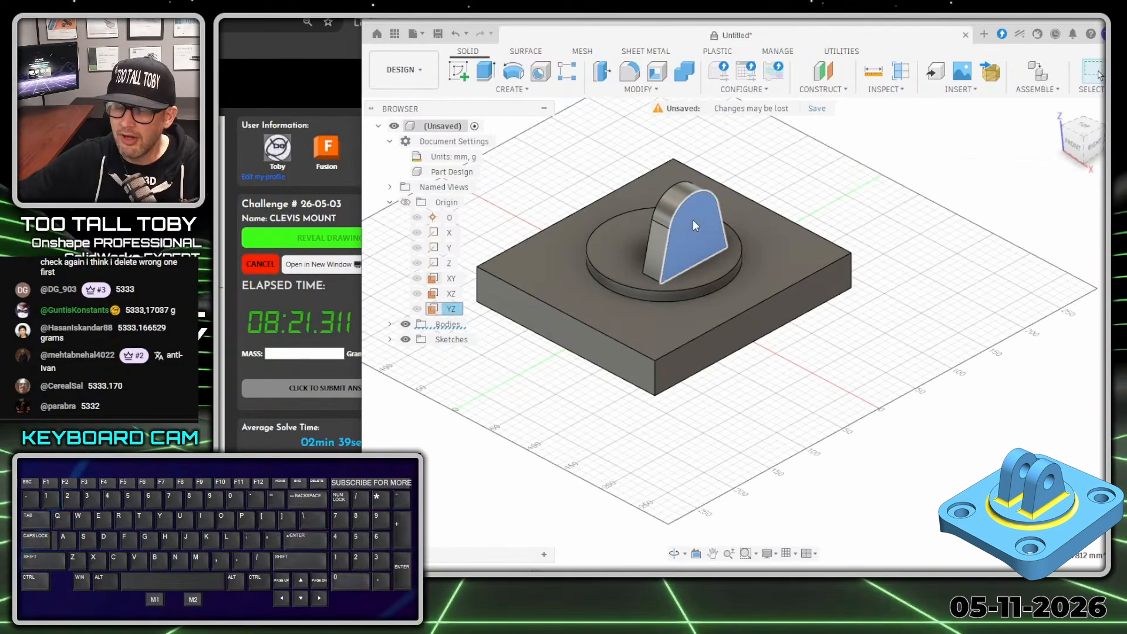
key(s)
right_click(692, 218)
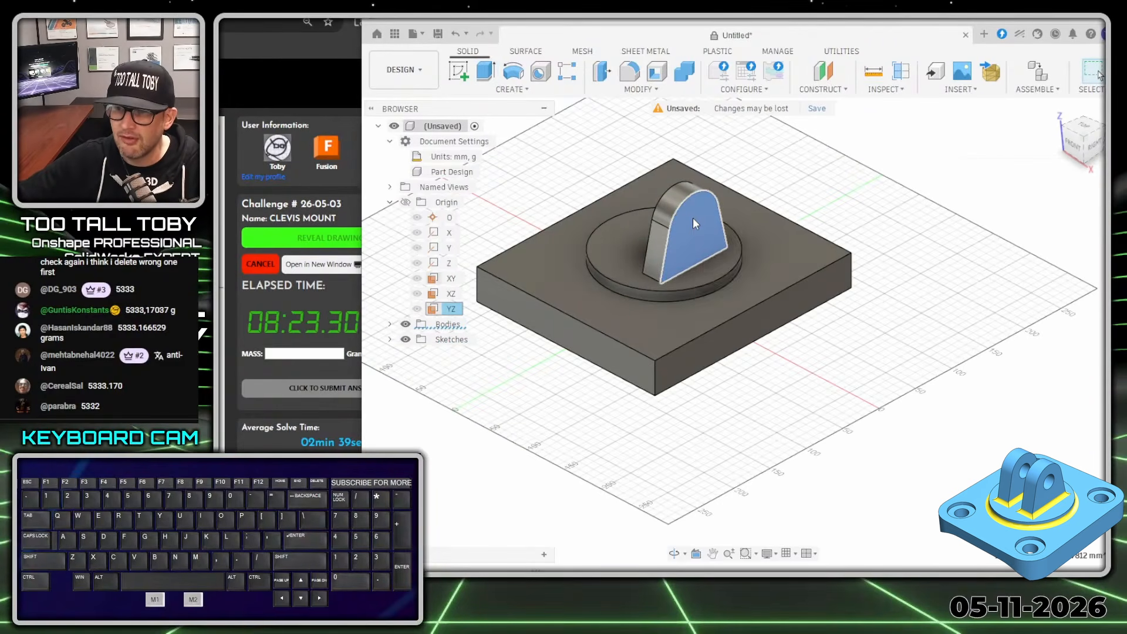
click(676, 305)
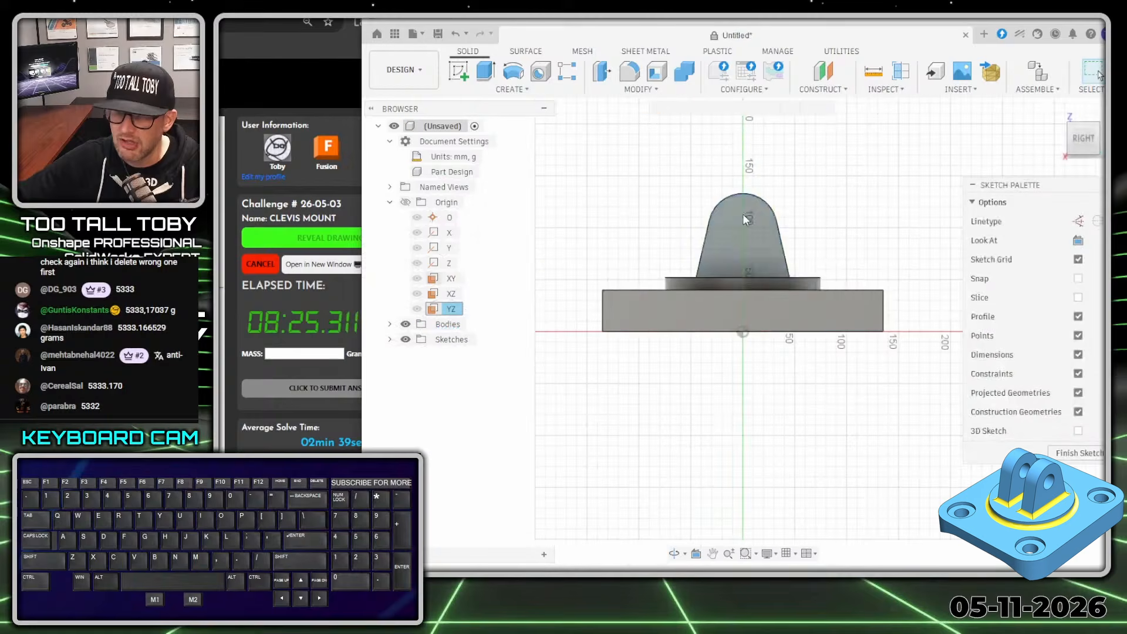
key(s)
click(811, 245)
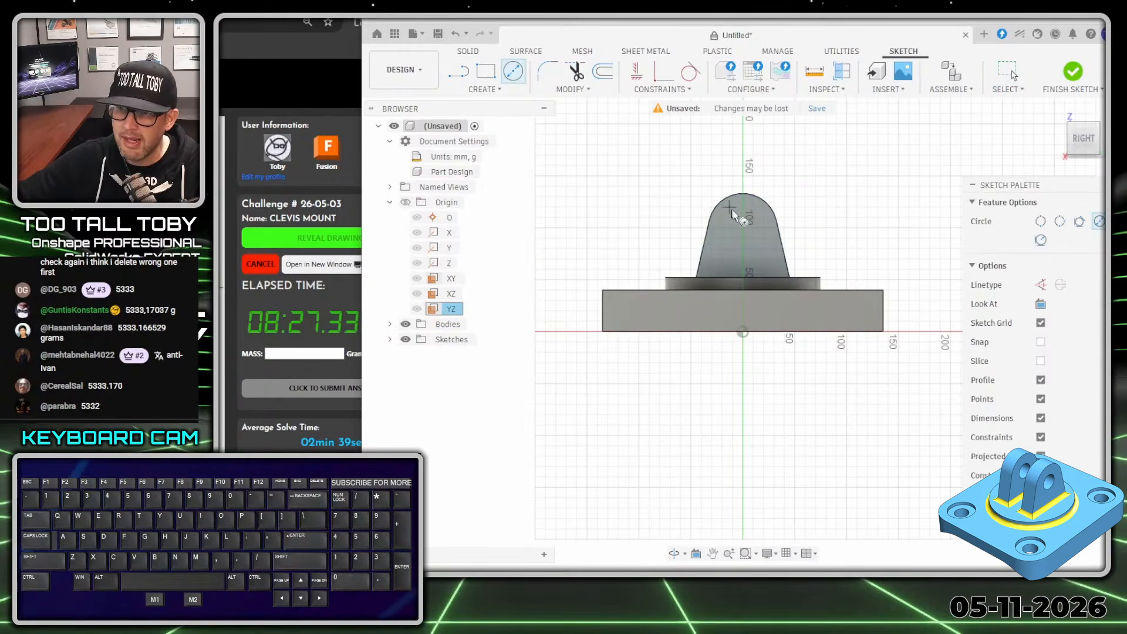
click(743, 228)
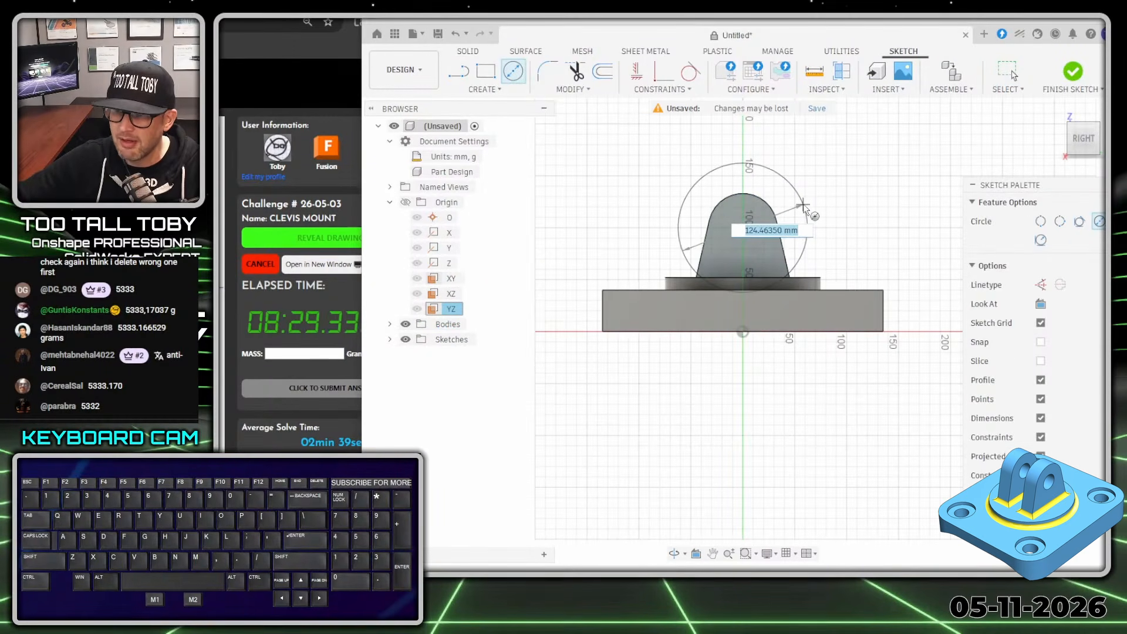
text(2)
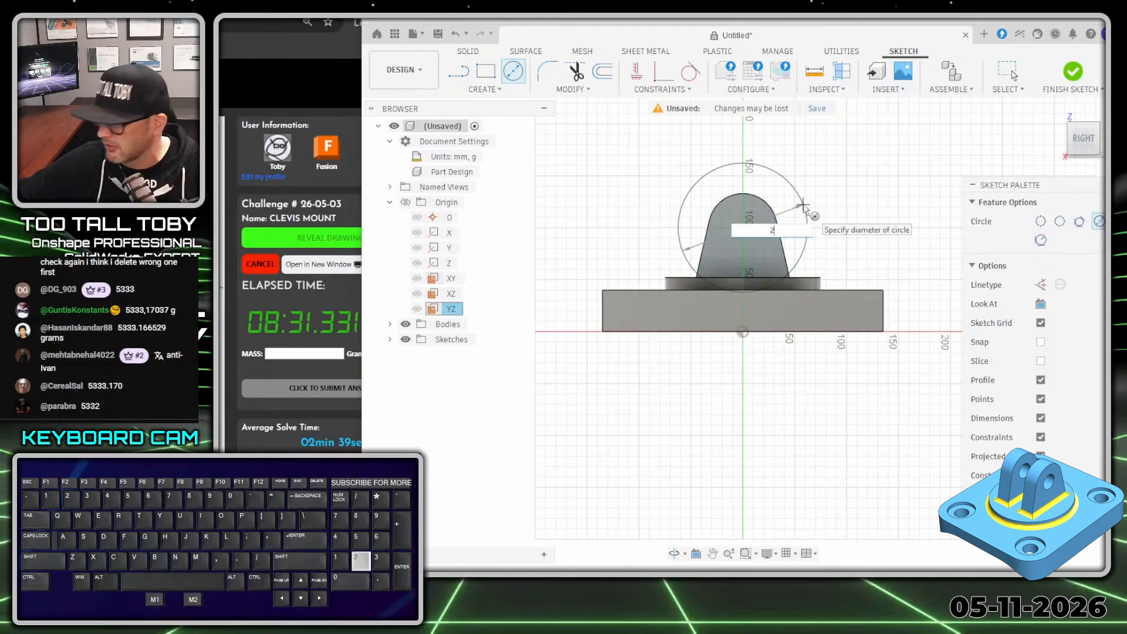
text(8)
key(Return)
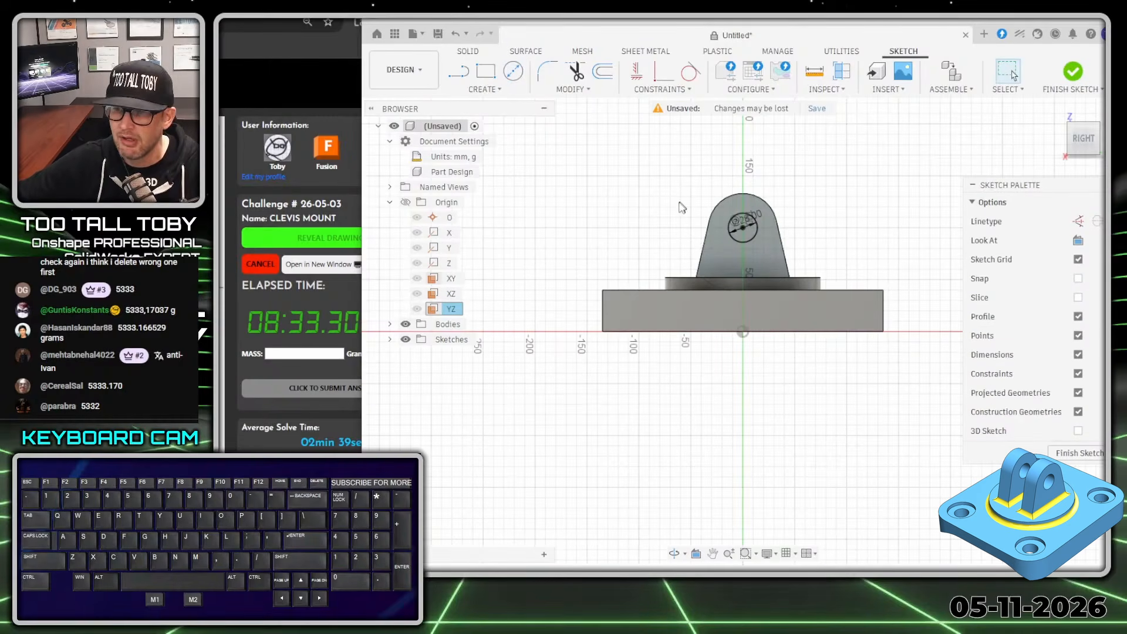
- Extrude the 28 mm circle by -150 mm as a cut to make the pin hole through the lug
key(s)
click(836, 218)
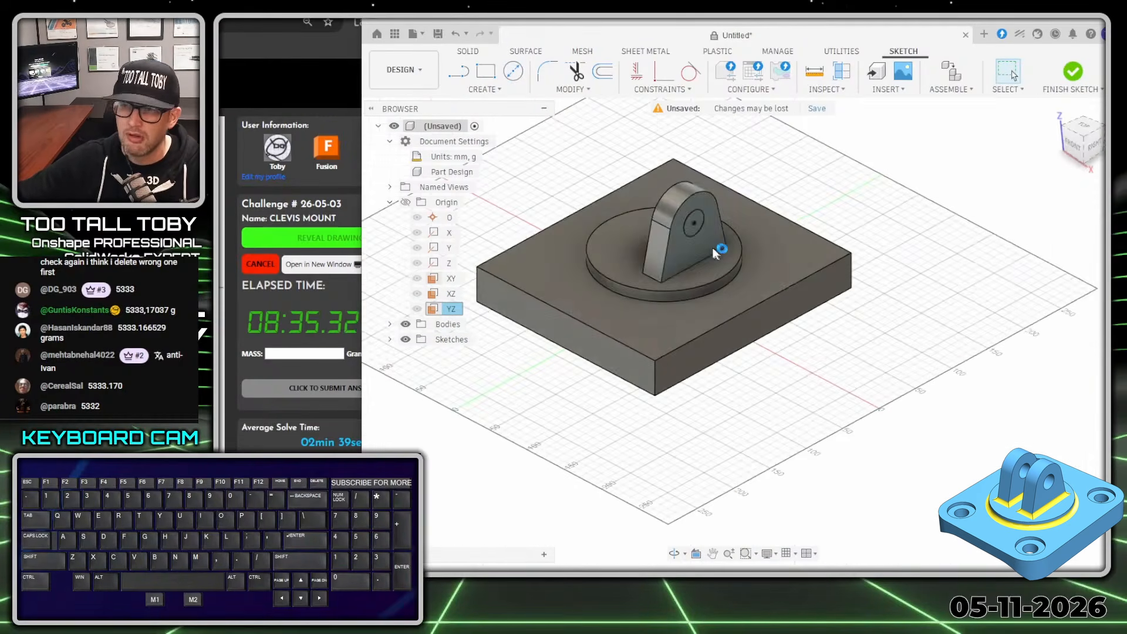
click(696, 224)
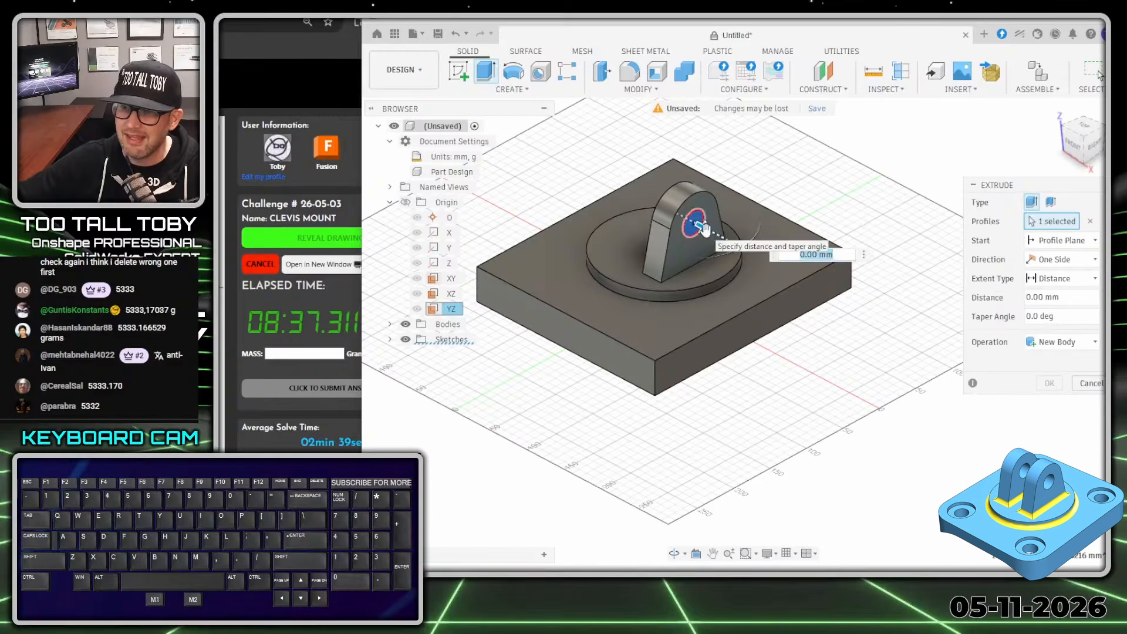
drag(698, 227, 573, 161)
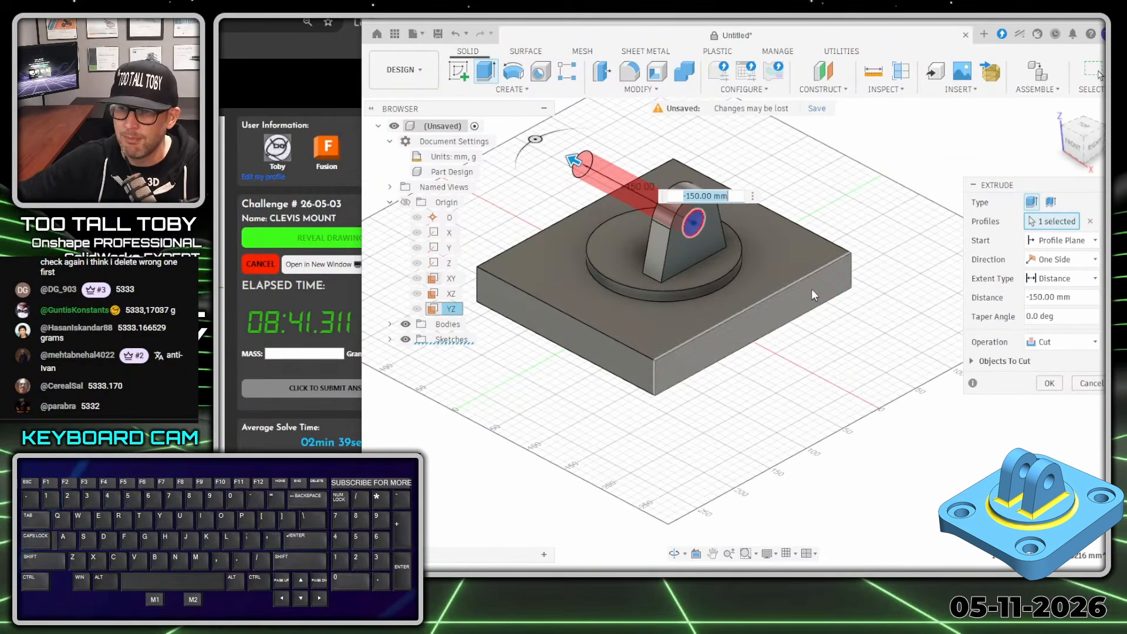
key(Return)
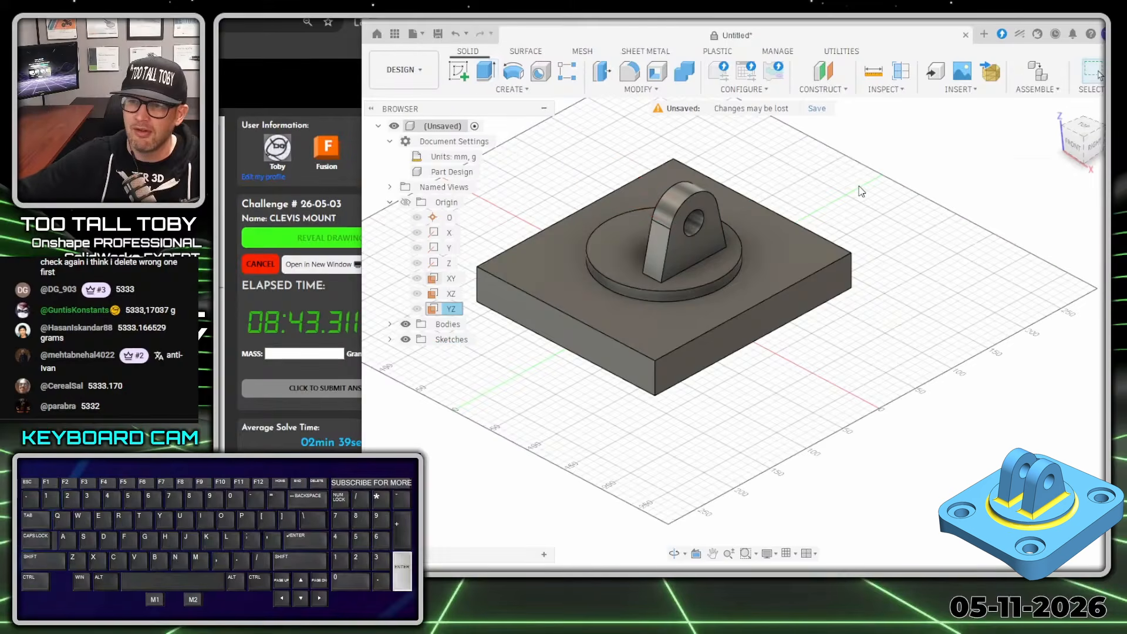
shift+middle_drag(693, 340, 765, 264)
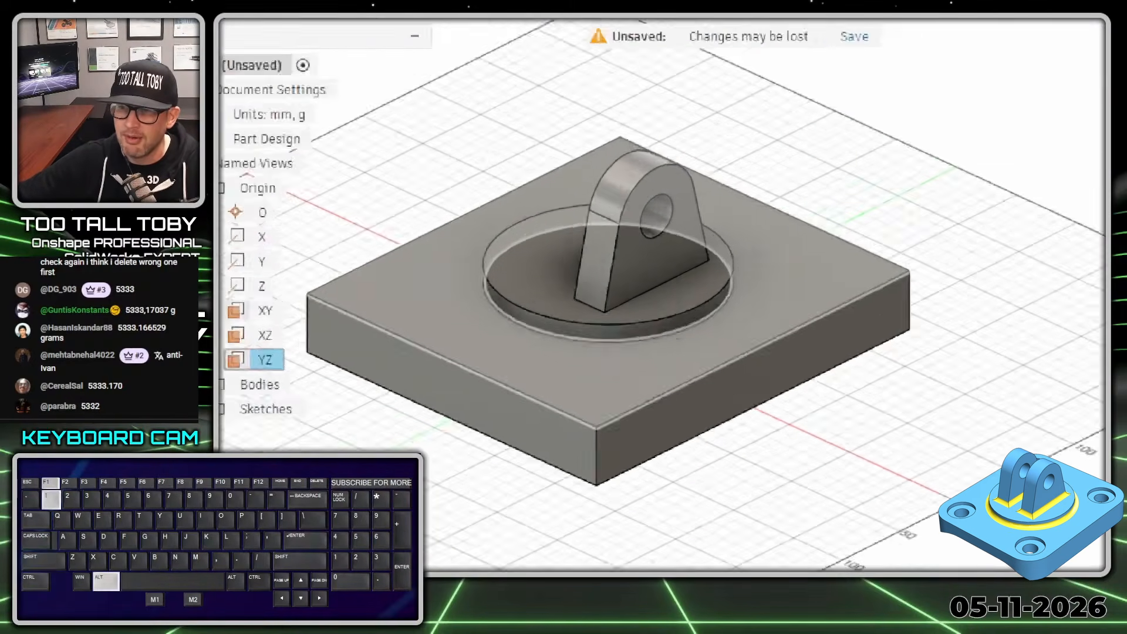
click(794, 262)
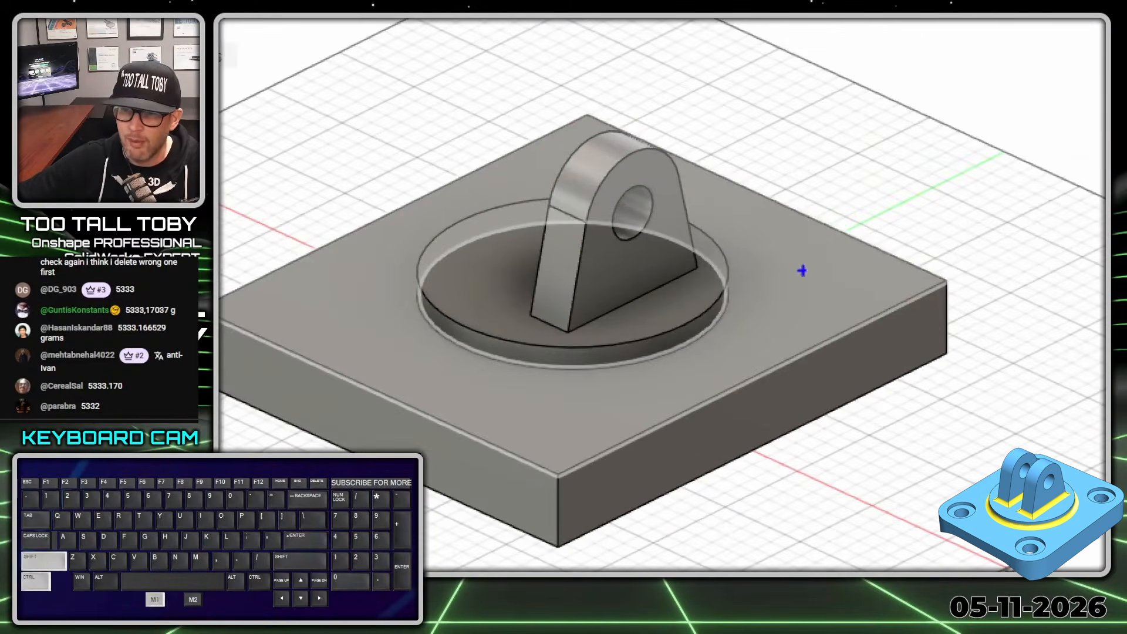
ctrl+shift+drag(803, 274, 646, 223)
ctrl+shift+drag(437, 102, 639, 224)
key(alt+1)
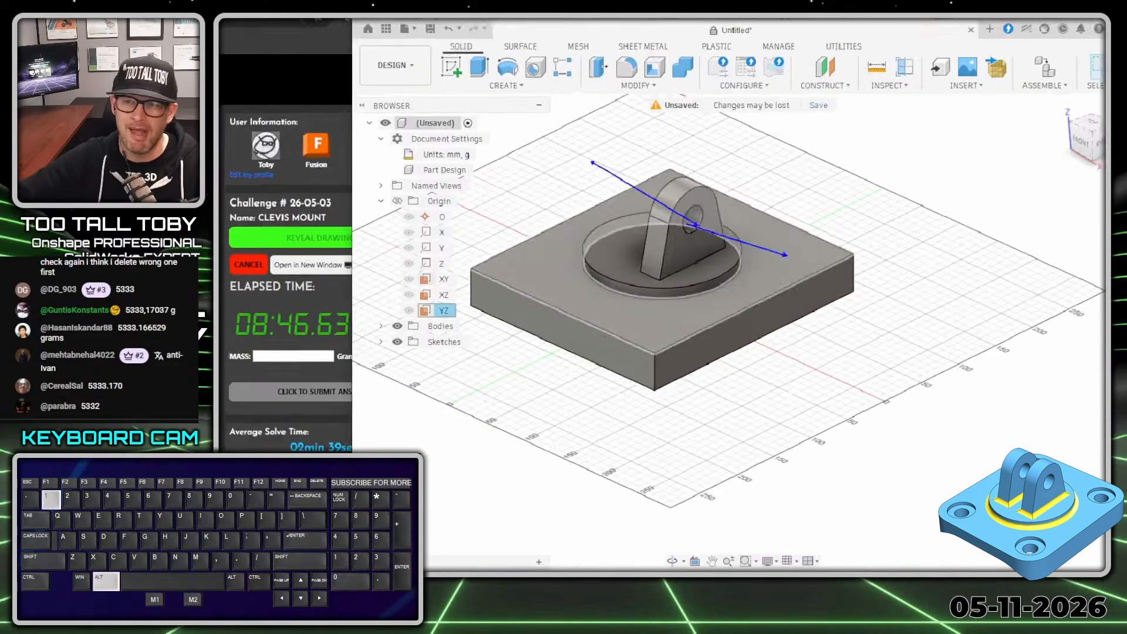
middle_drag(707, 230, 822, 323)
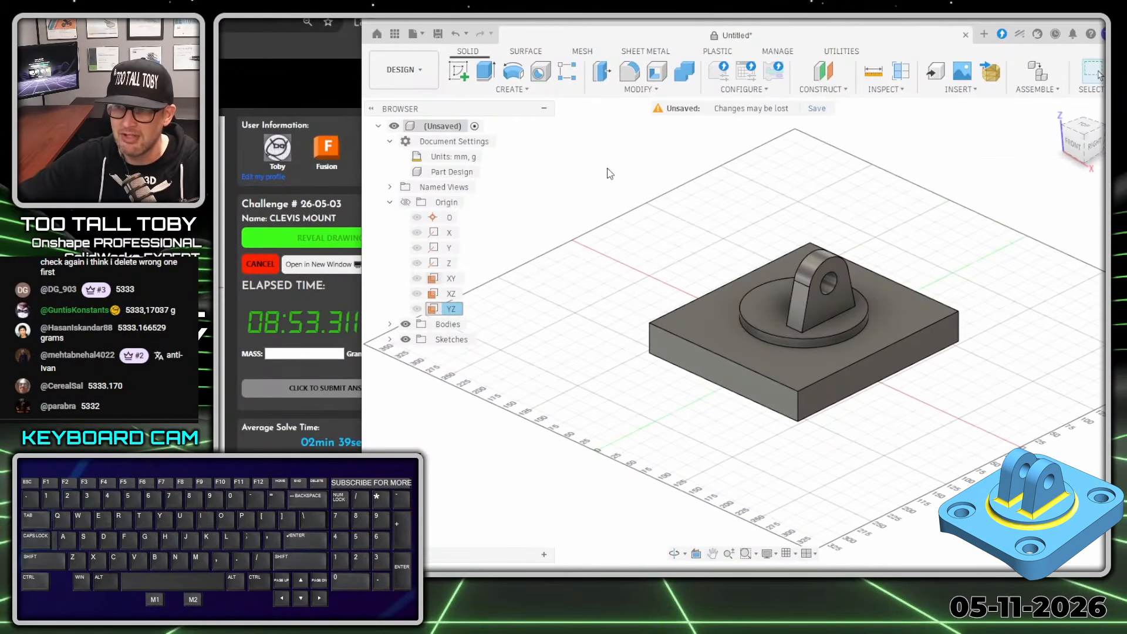
- Mirror the lug extrusion and its pin-hole cut as features about the YZ origin plane, with Identical compute type
click(452, 310)
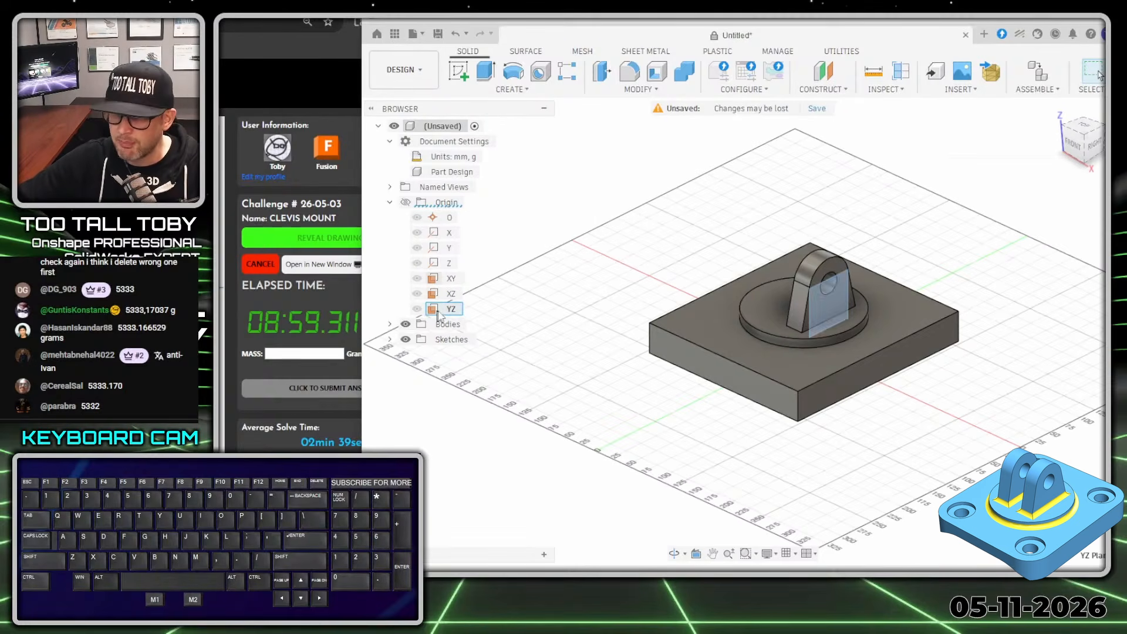
click(511, 90)
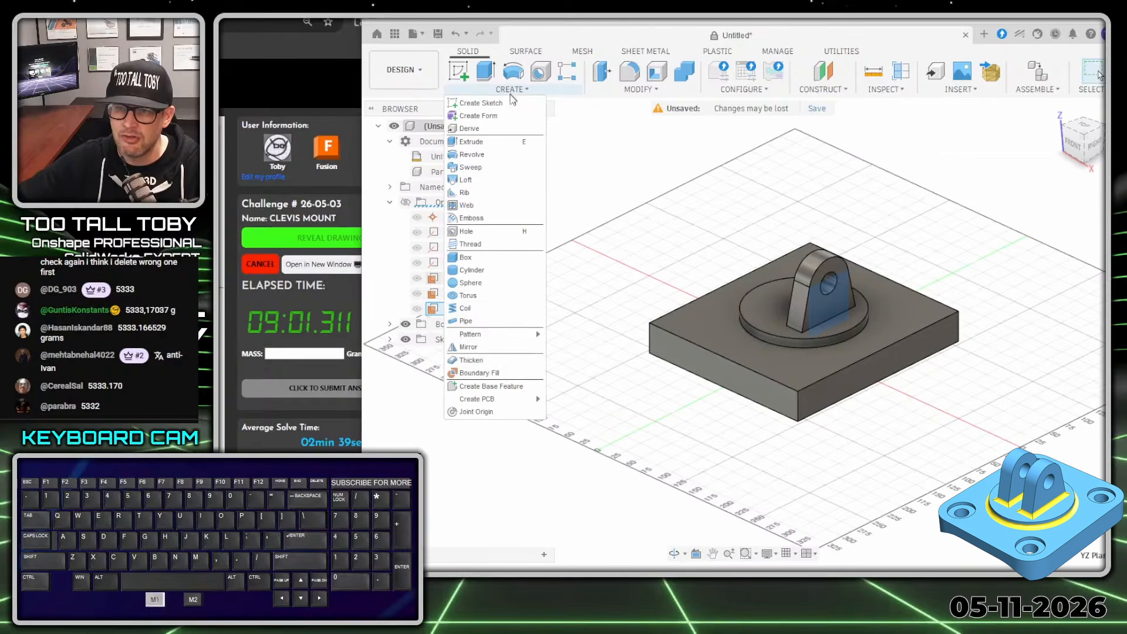
click(468, 346)
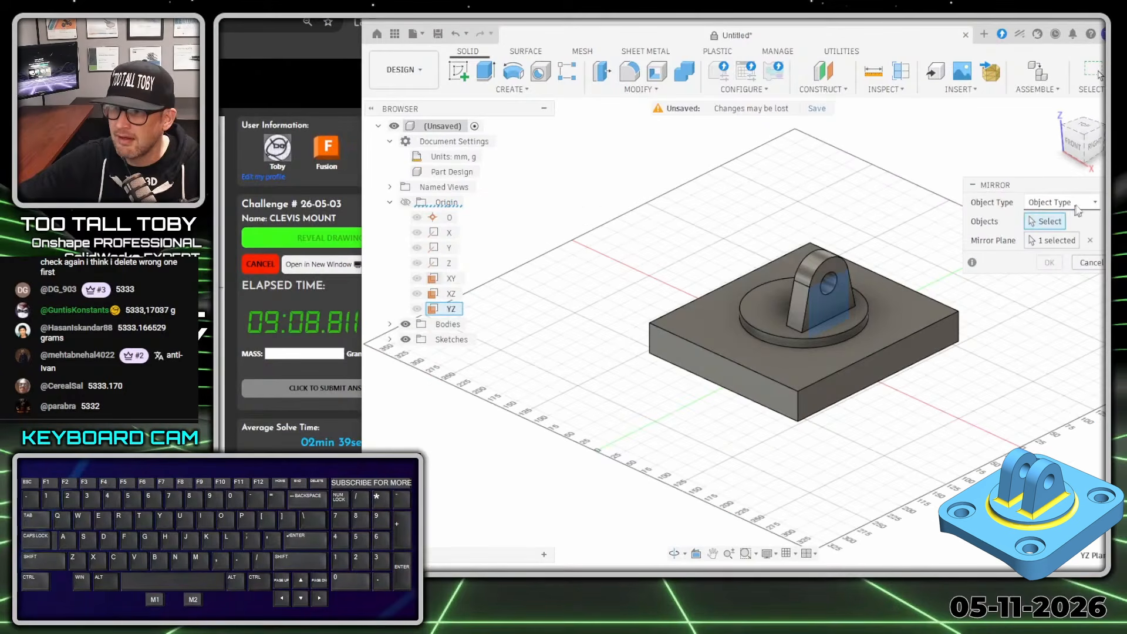
click(1012, 170)
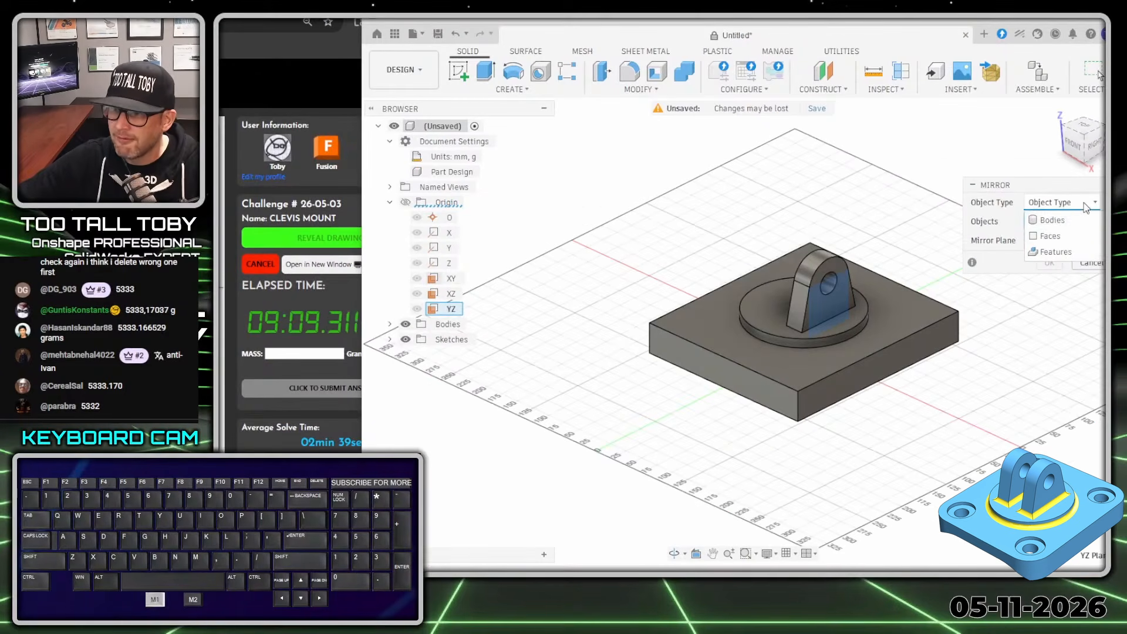
click(1054, 252)
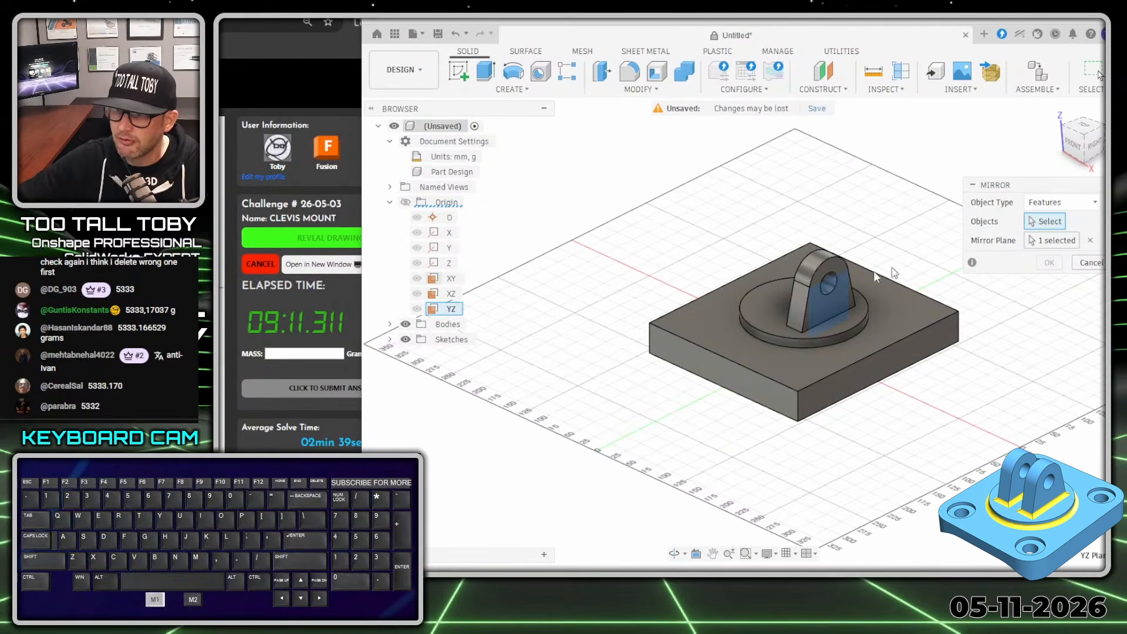
scroll(835, 277, up, 5)
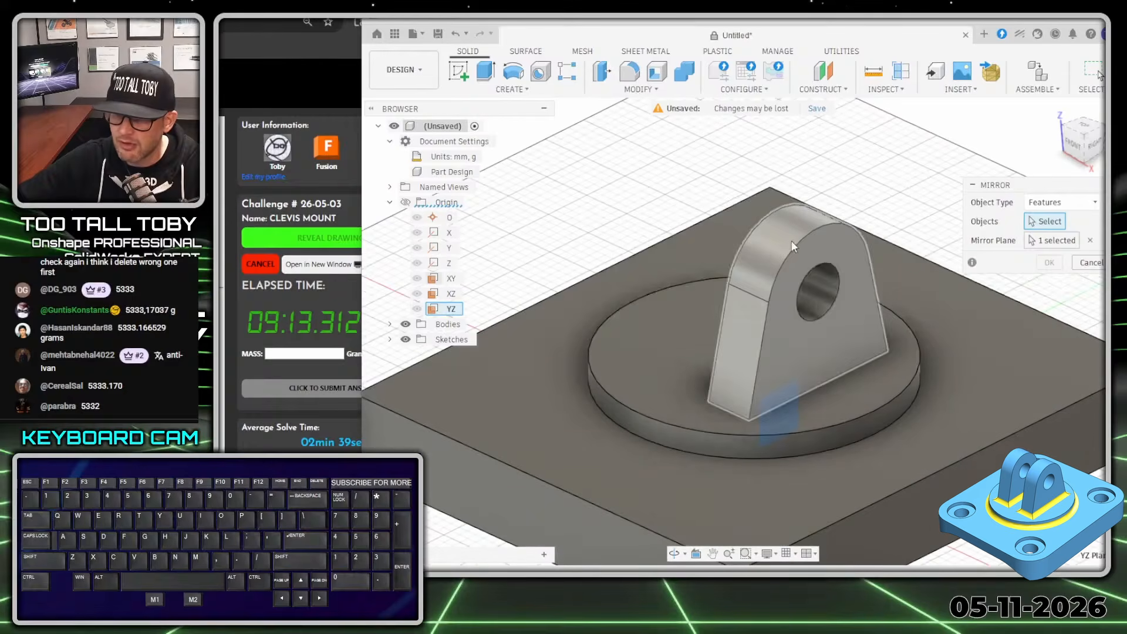
click(790, 241)
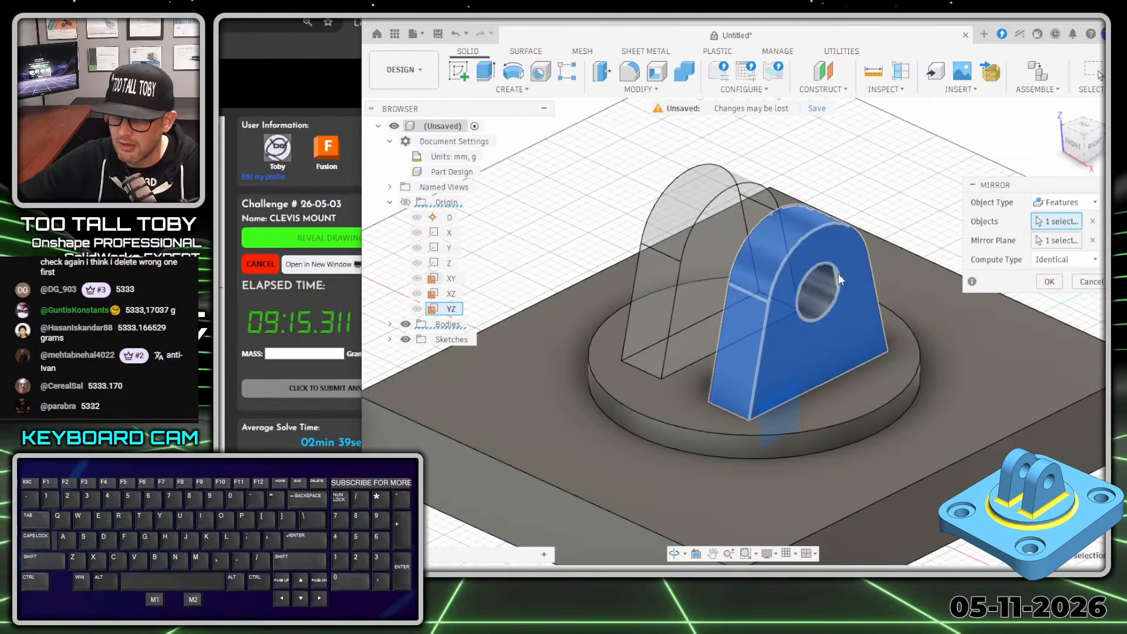
shift+middle_drag(802, 290, 791, 259)
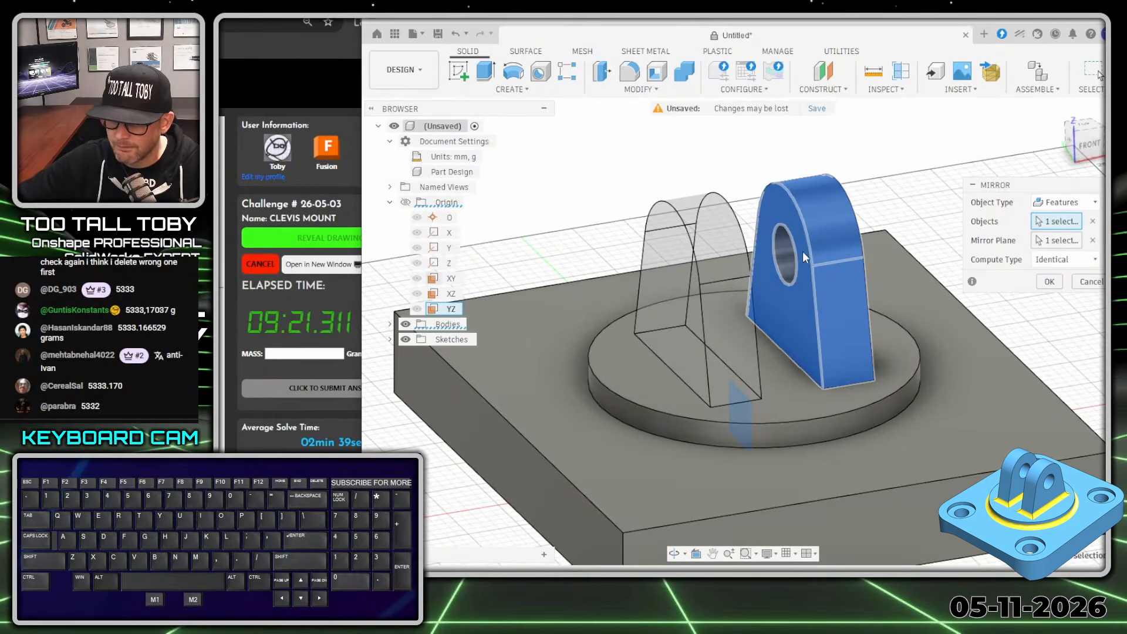
ctrl+click(789, 265)
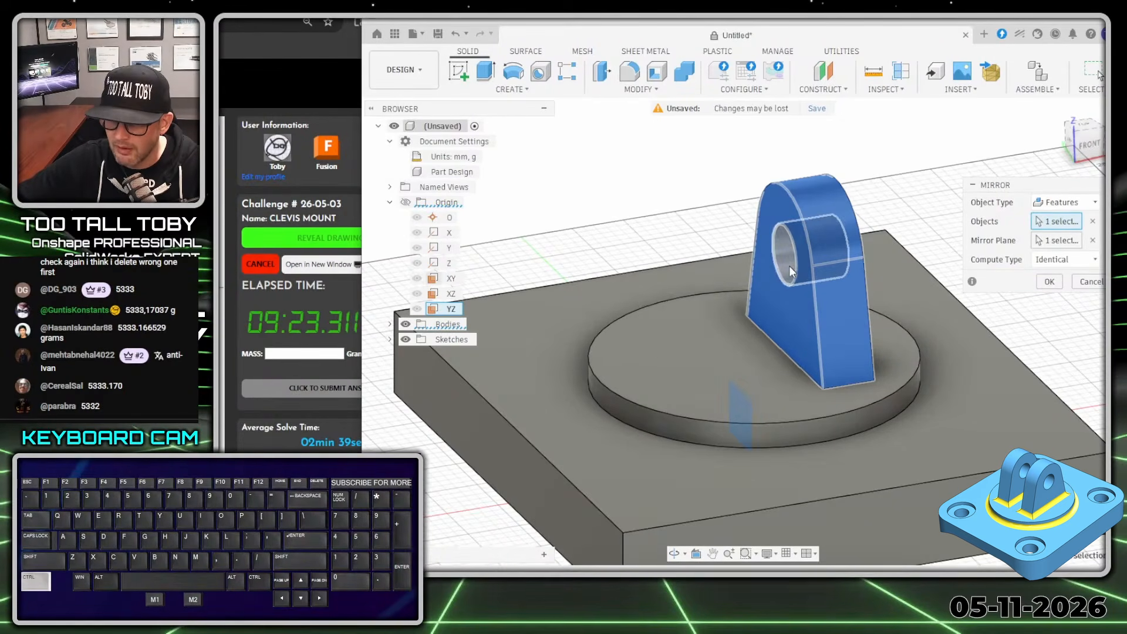
scroll(794, 266, down, 4)
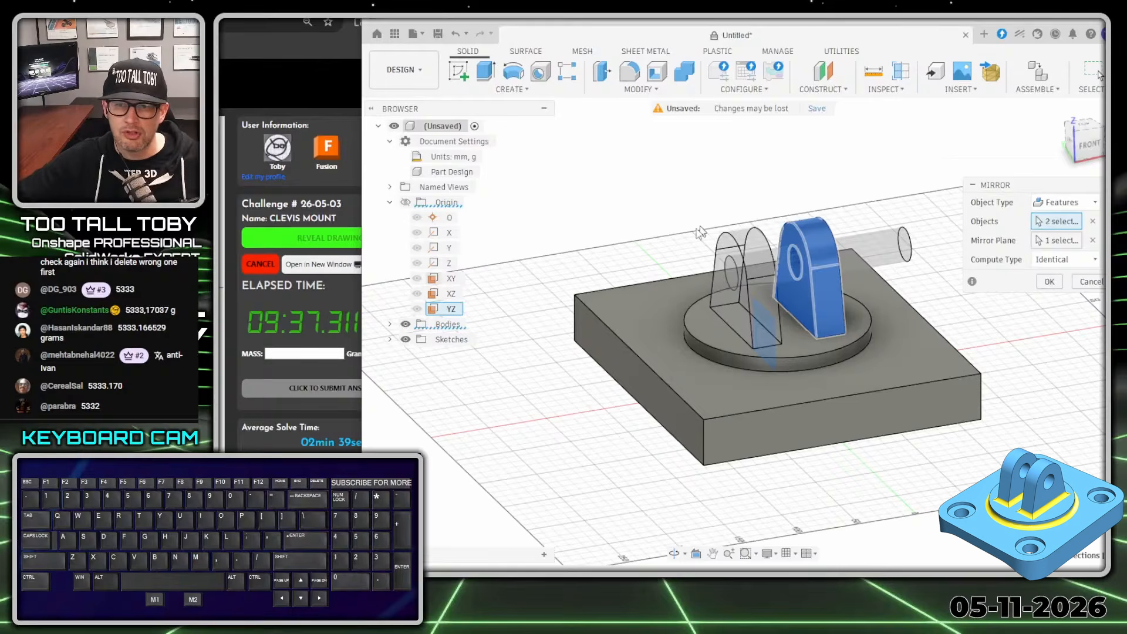
click(1049, 282)
- Create a new sketch on the front side face of the square base block
mouse_move(851, 387)
shift+middle_down()
mouse_move(848, 349)
mouse_move(849, 387)
shift+middle_up()
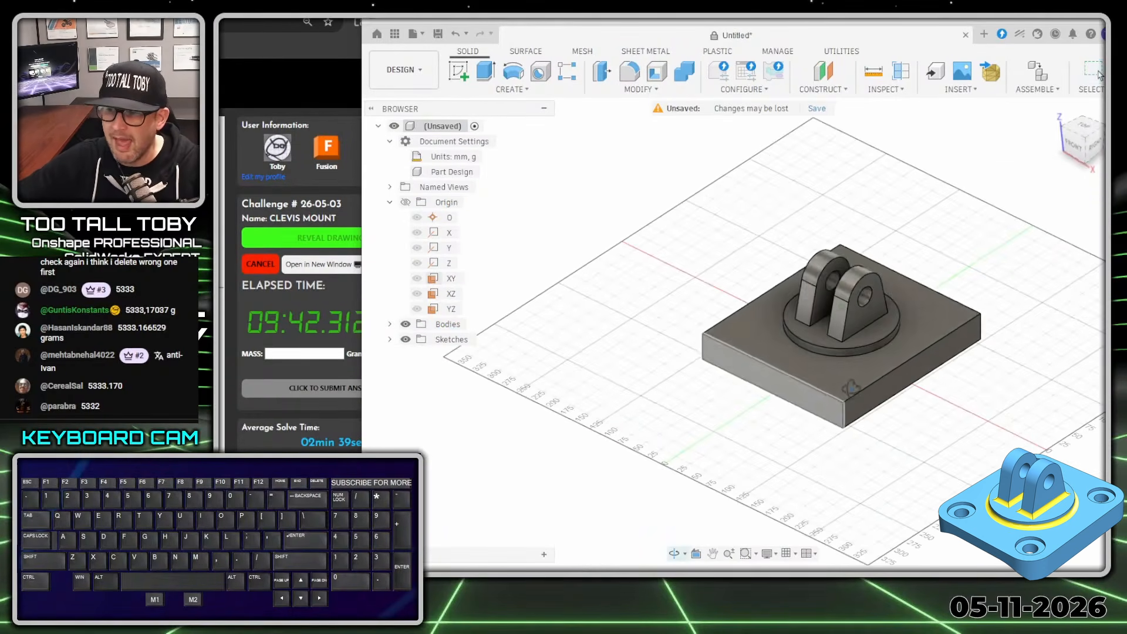
click(748, 378)
right_click(753, 371)
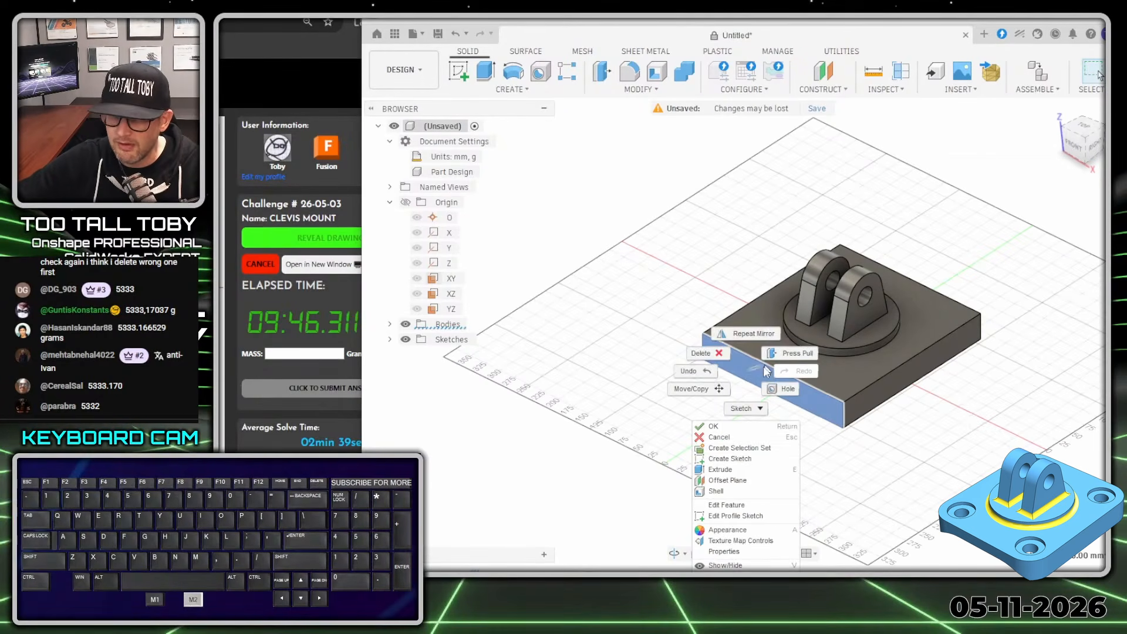
click(738, 458)
- Draw a vertical line straight down from the origin and convert it to a centerline
key(s)
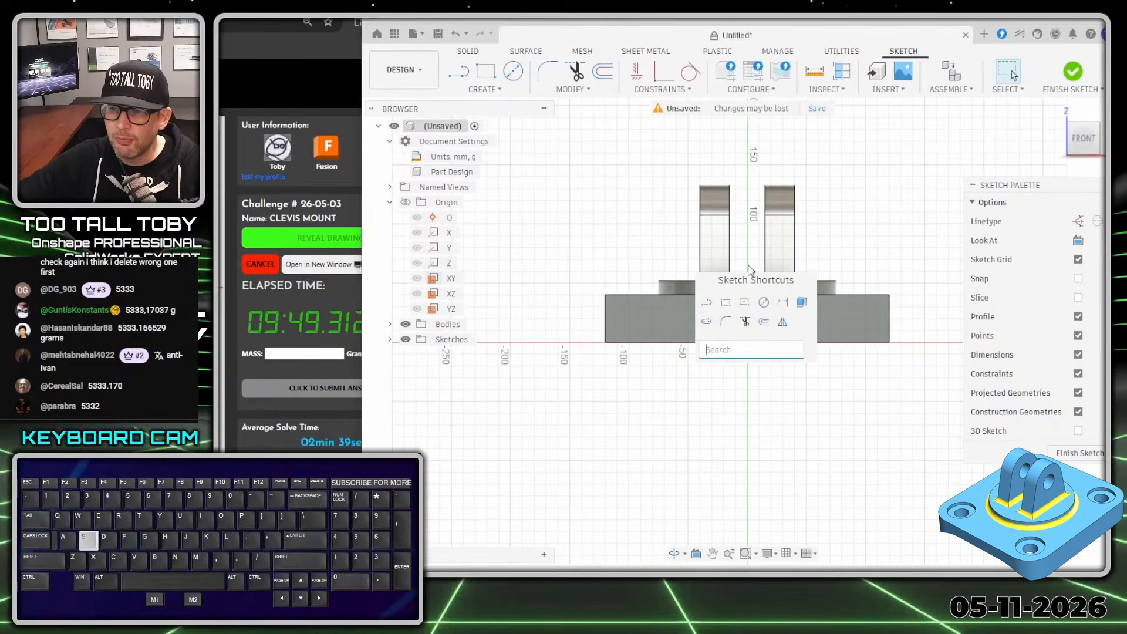
click(707, 307)
click(747, 343)
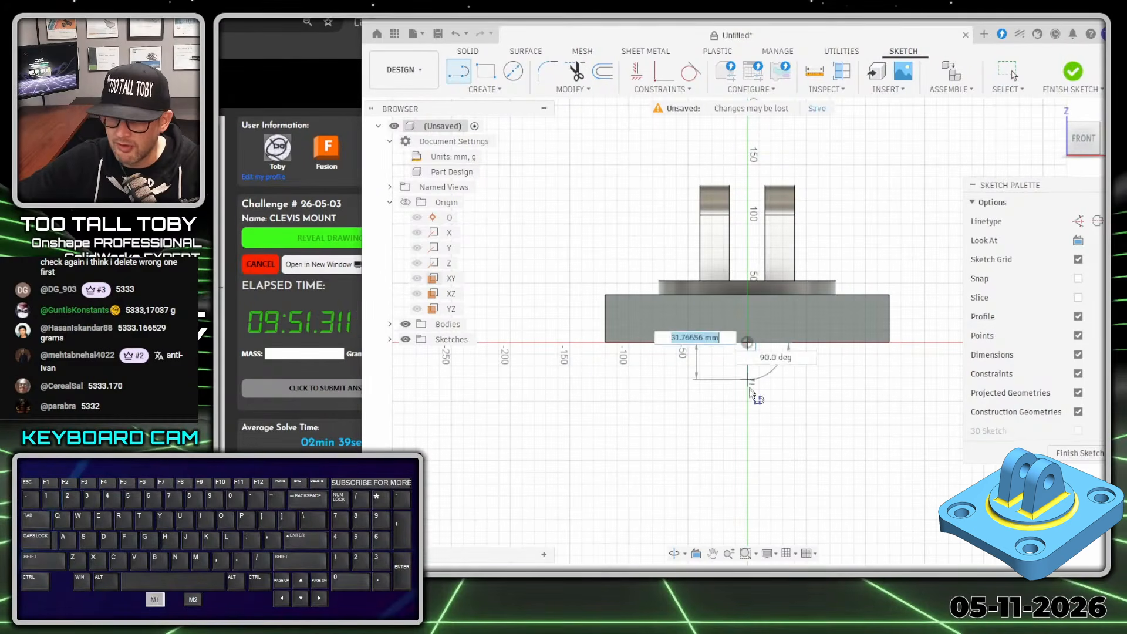
click(747, 426)
key(Escape)
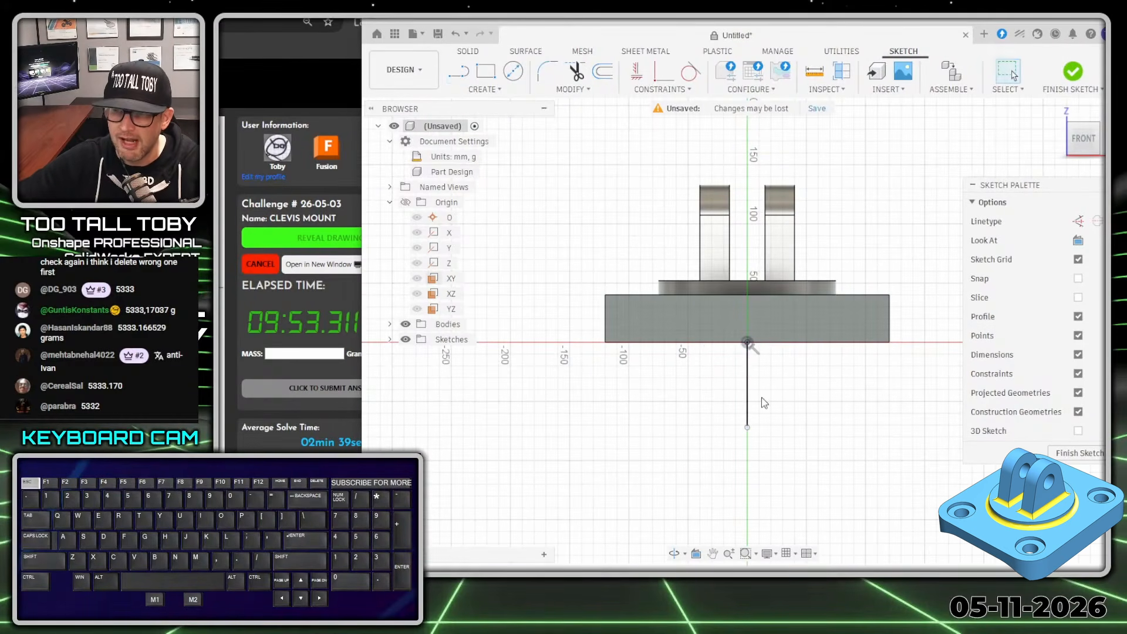
click(748, 399)
right_click(749, 396)
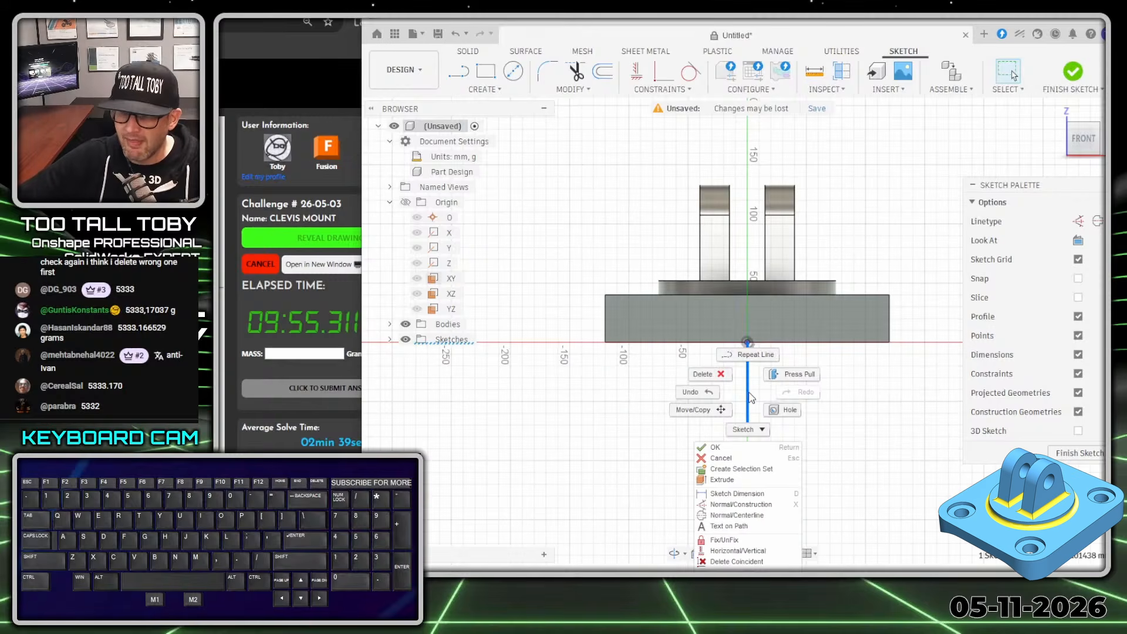
click(758, 520)
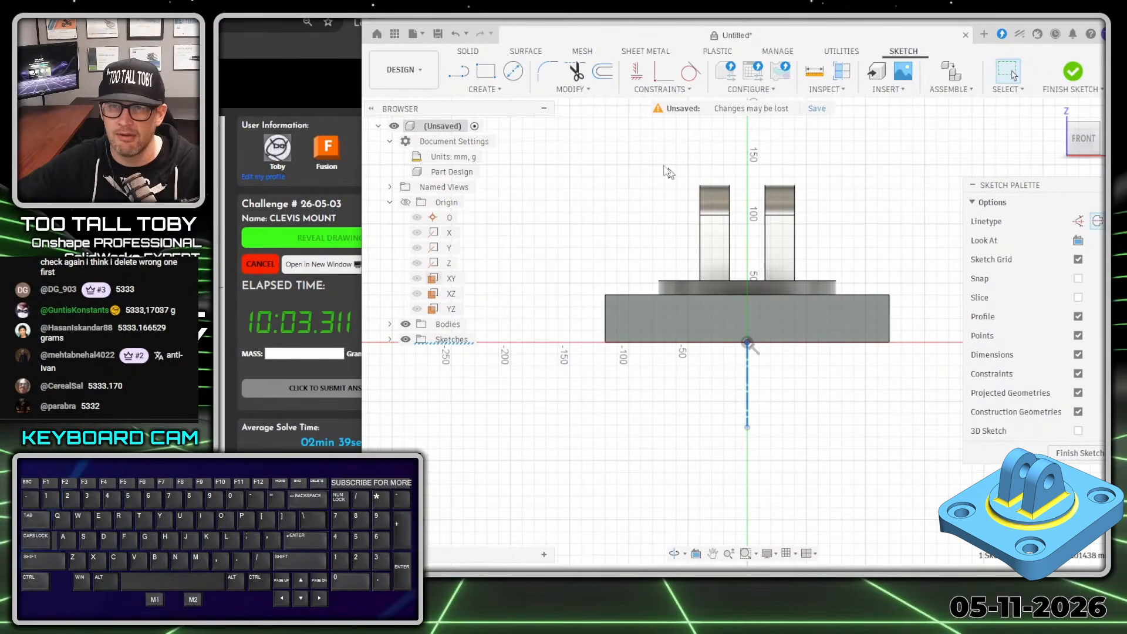
- Draw a horizontal line about 100 mm long from the origin toward negative X along the base's lower edge
click(468, 78)
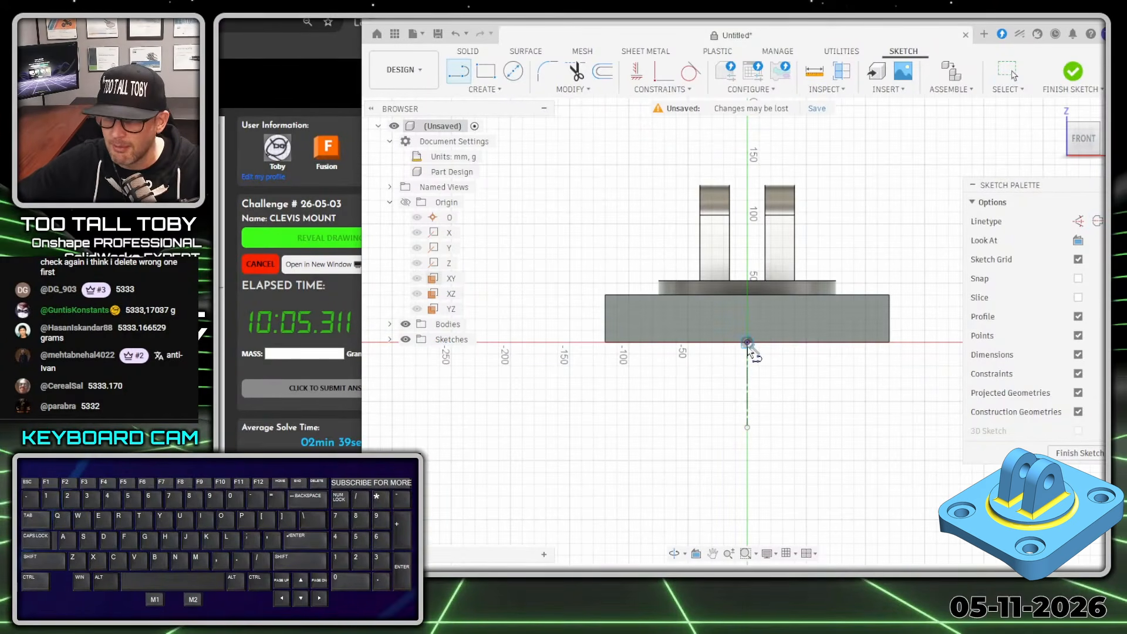
scroll(749, 345, up, 2)
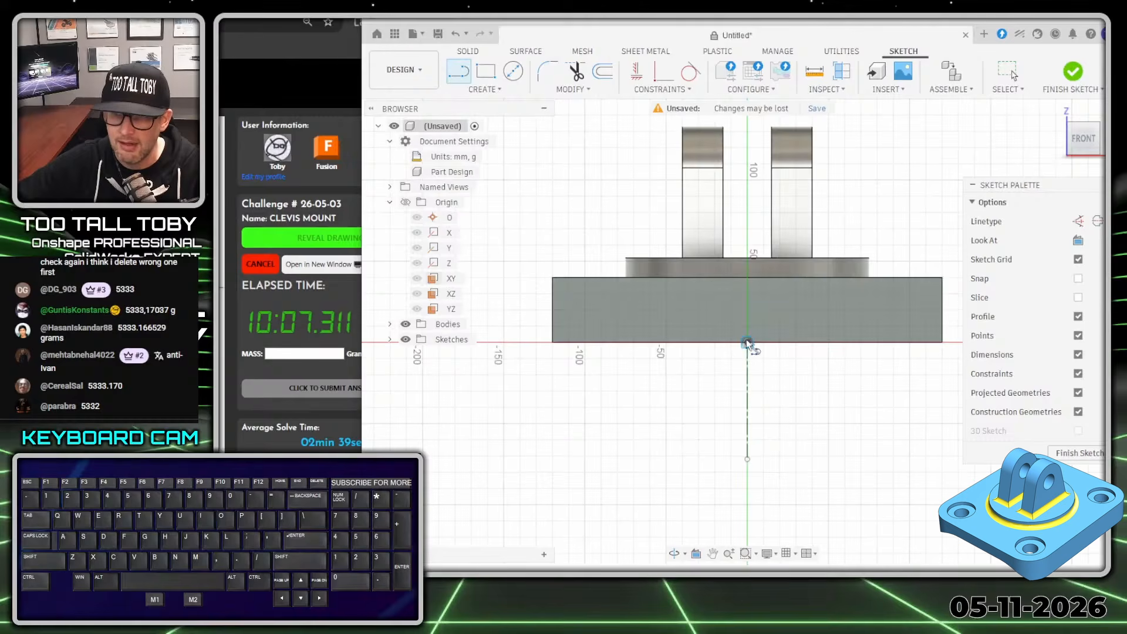
drag(750, 345, 631, 342)
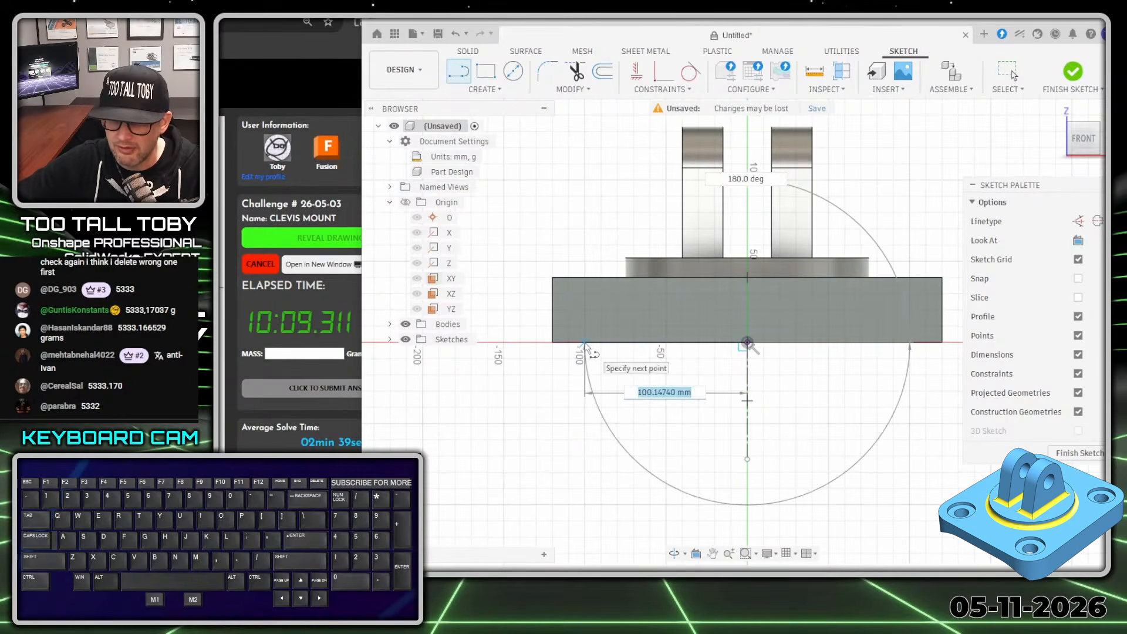
key(Escape)
- Draw a shorter horizontal line starting directly above the origin and join it to the lower line's outer end with a tangent arc
key(s)
click(757, 336)
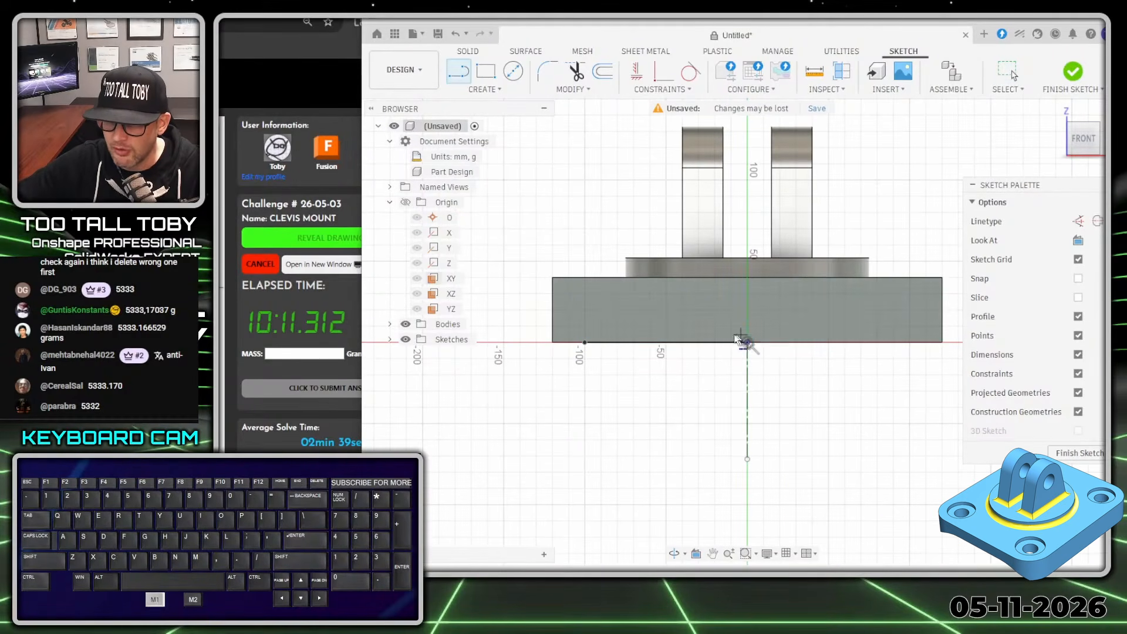
click(747, 312)
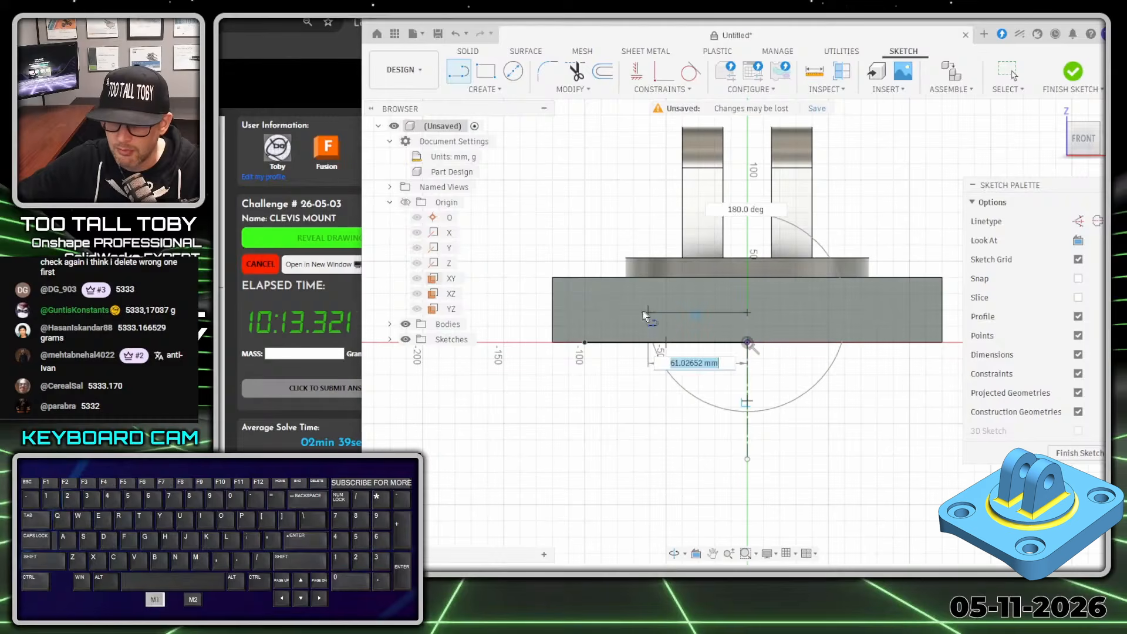
click(640, 312)
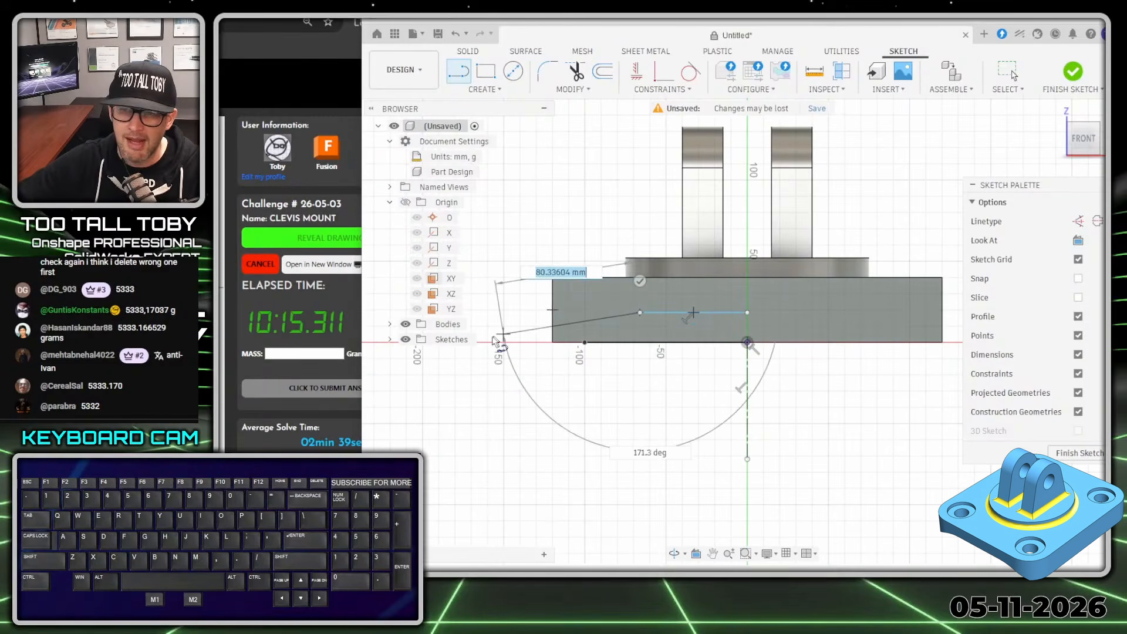
drag(640, 312, 585, 342)
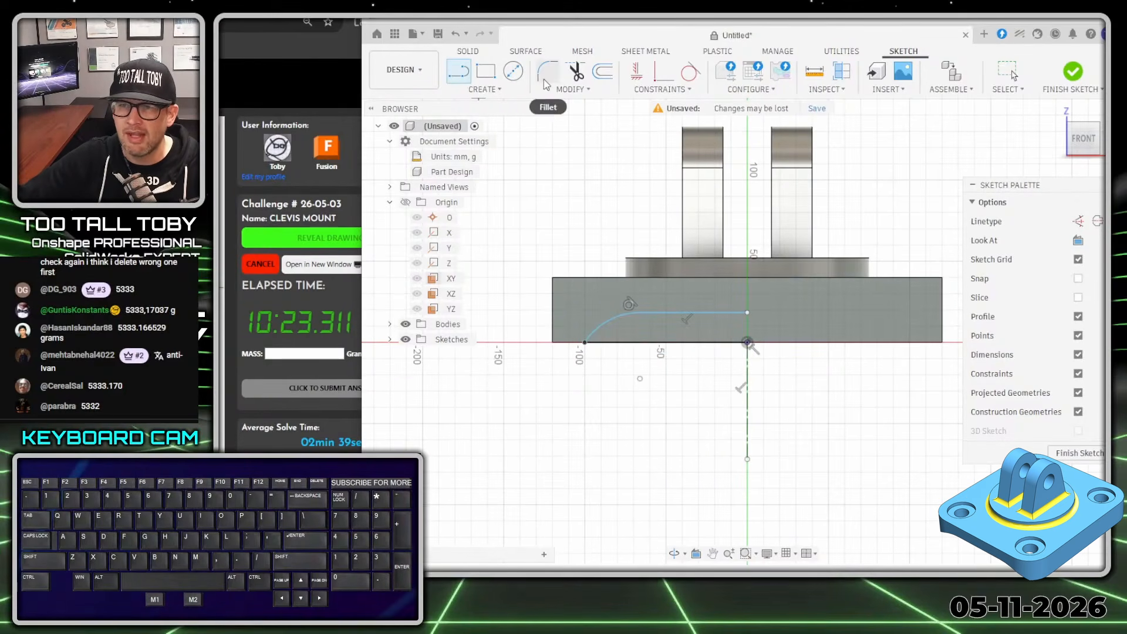
- Dimension the recess profile's upper horizontal line 20 mm below the top edge of the base block
key(s)
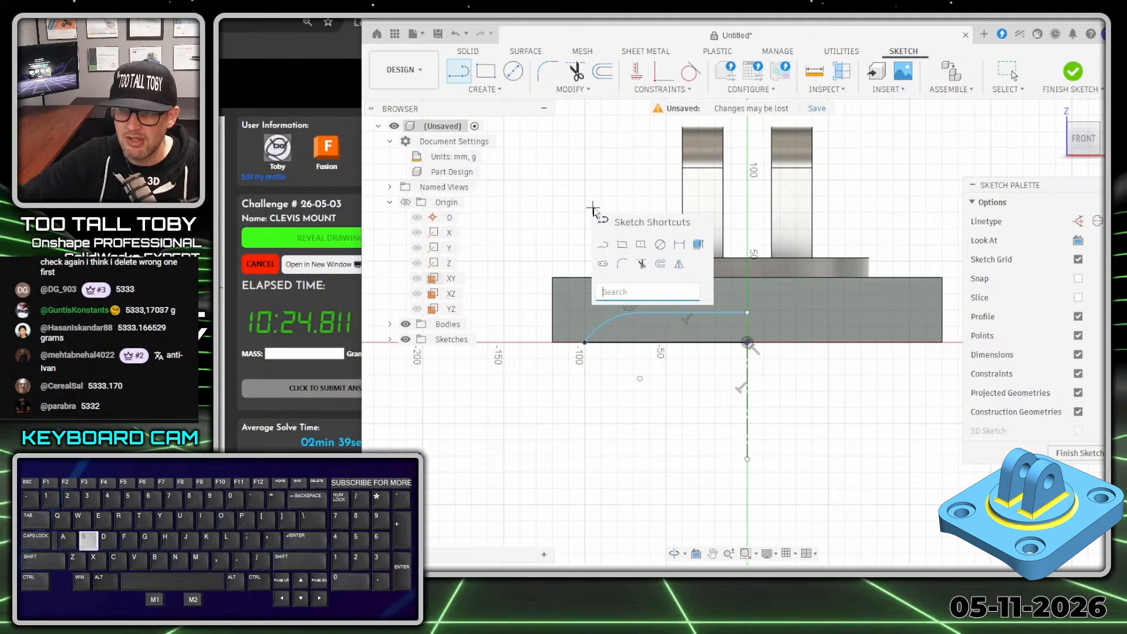
click(685, 252)
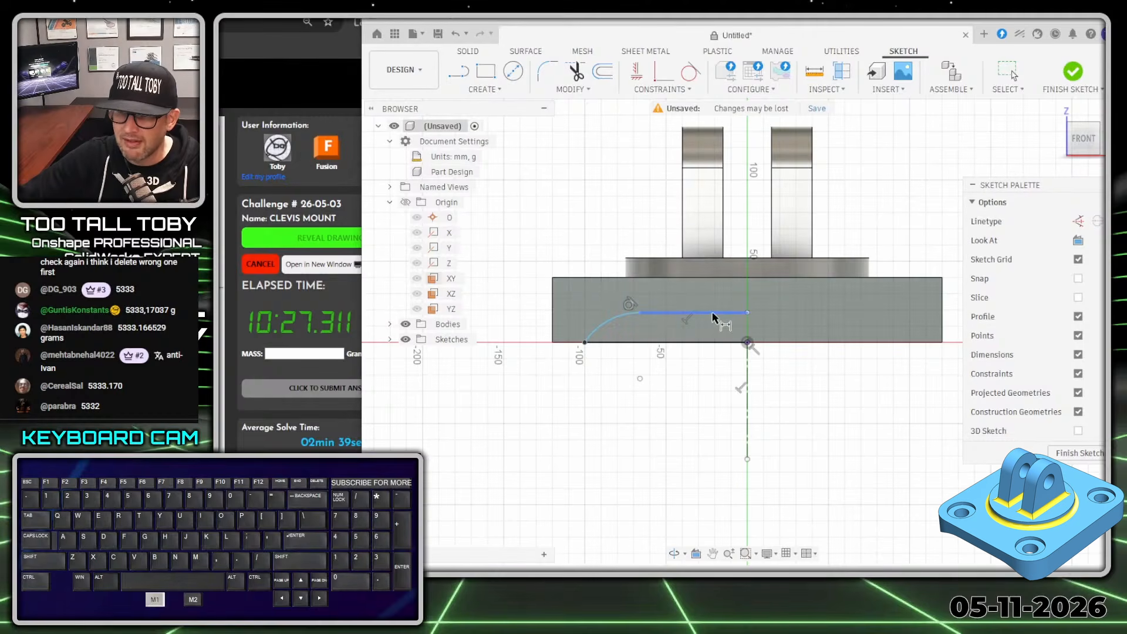
click(793, 279)
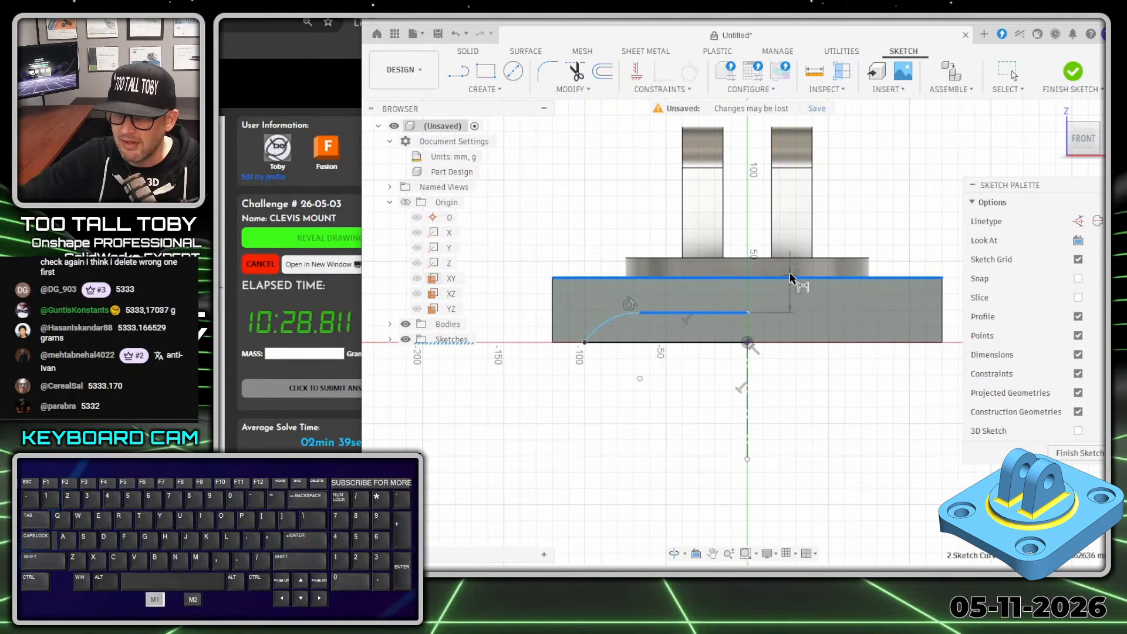
click(854, 214)
text(20)
key(Return)
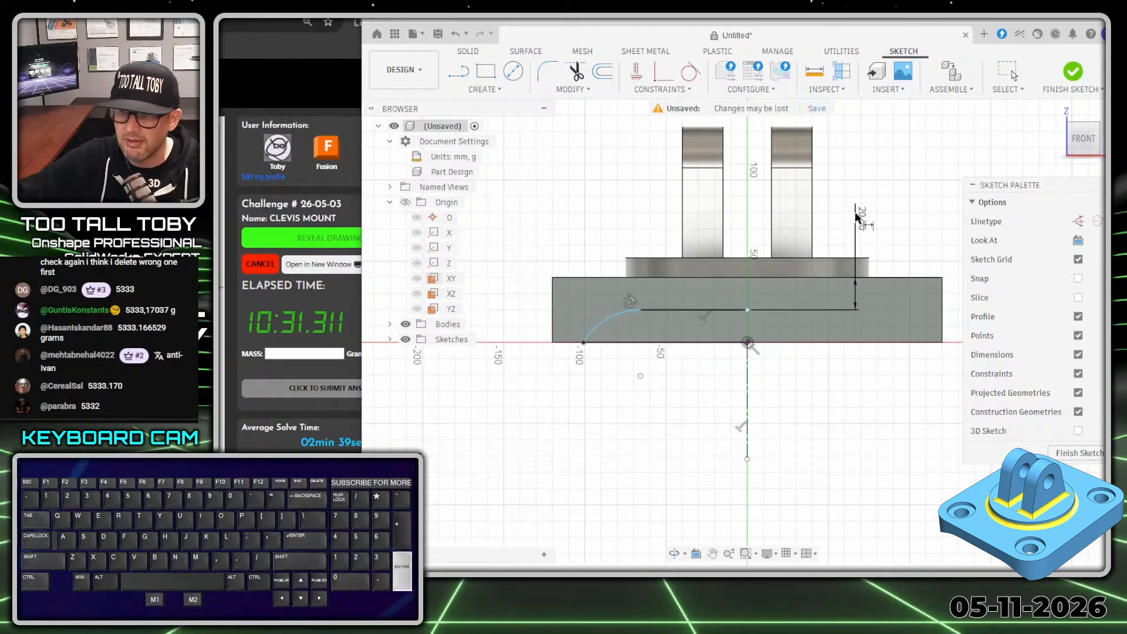
- Dimension the tangent arc of the recess profile with a radius of 91 mm
click(602, 330)
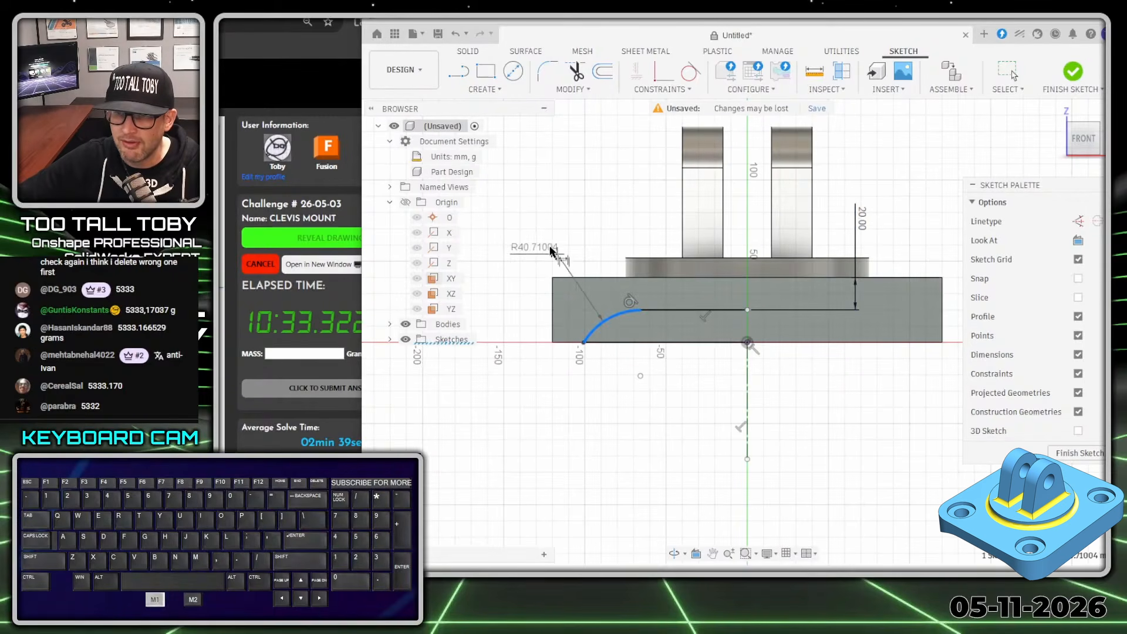
click(526, 220)
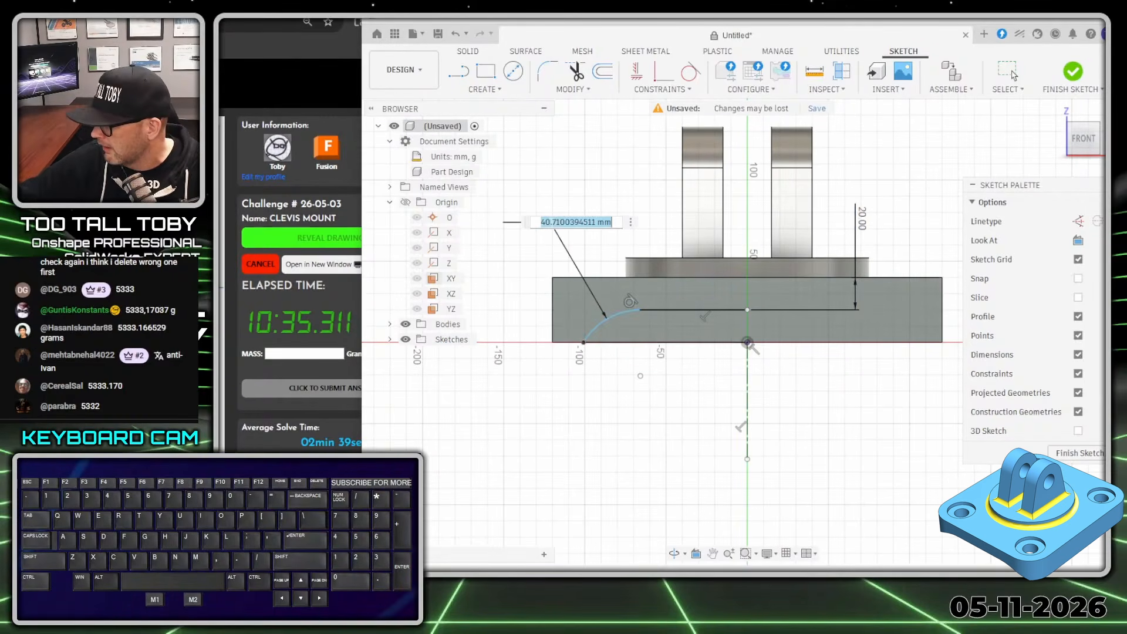
text(91)
key(Return)
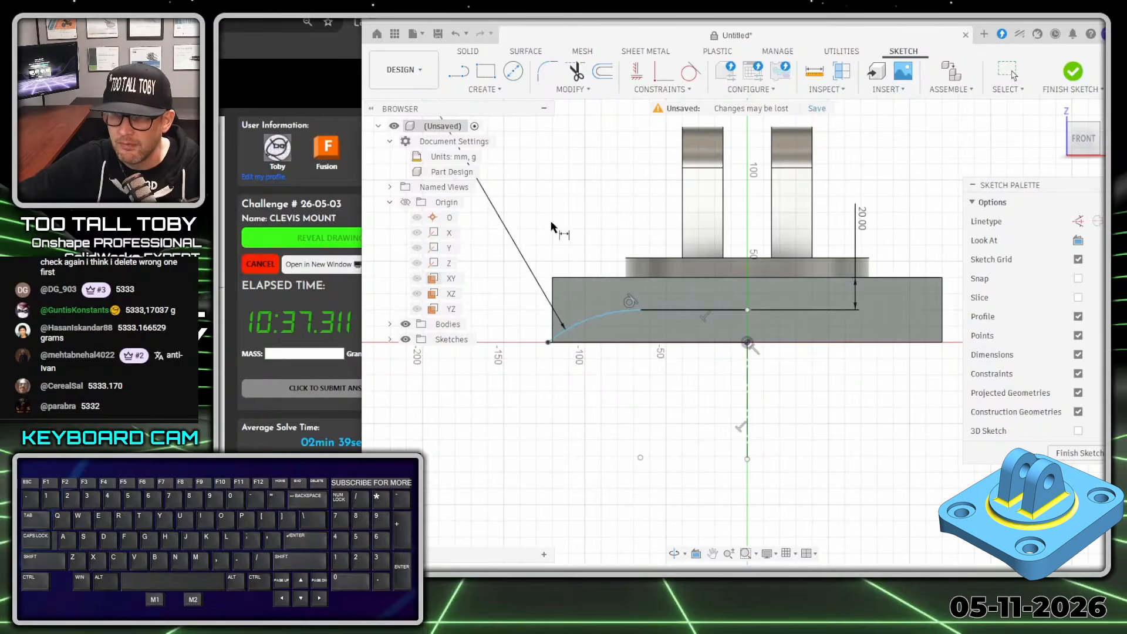
- Dimension the arc's lower end point to the centerline as a 210 mm diameter
click(547, 342)
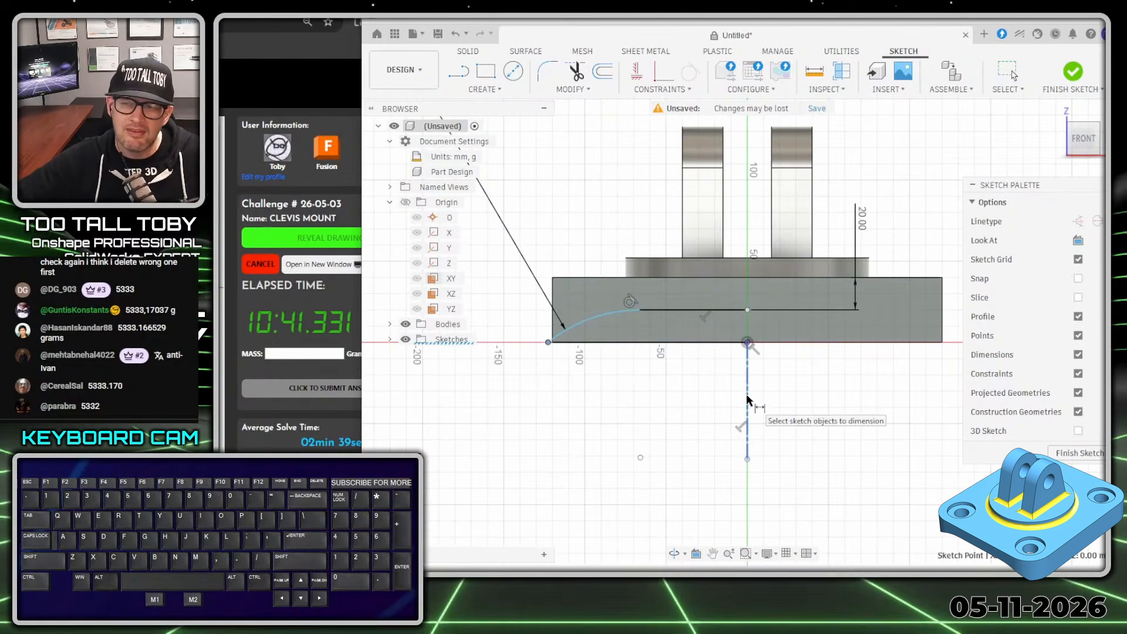
click(746, 395)
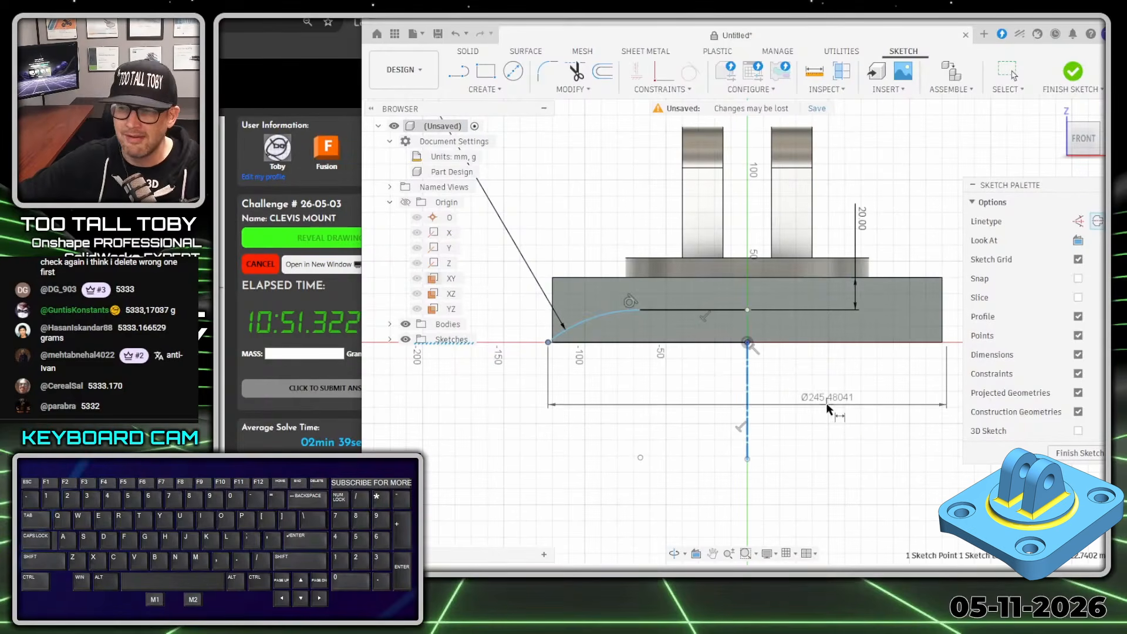
click(813, 415)
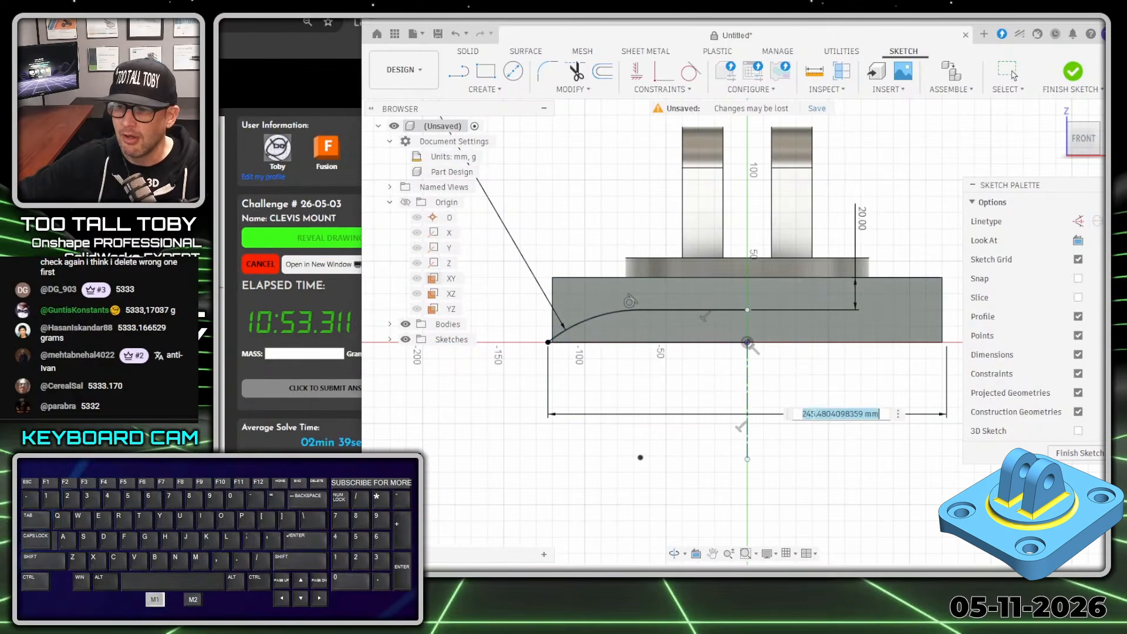
text(210)
key(Return)
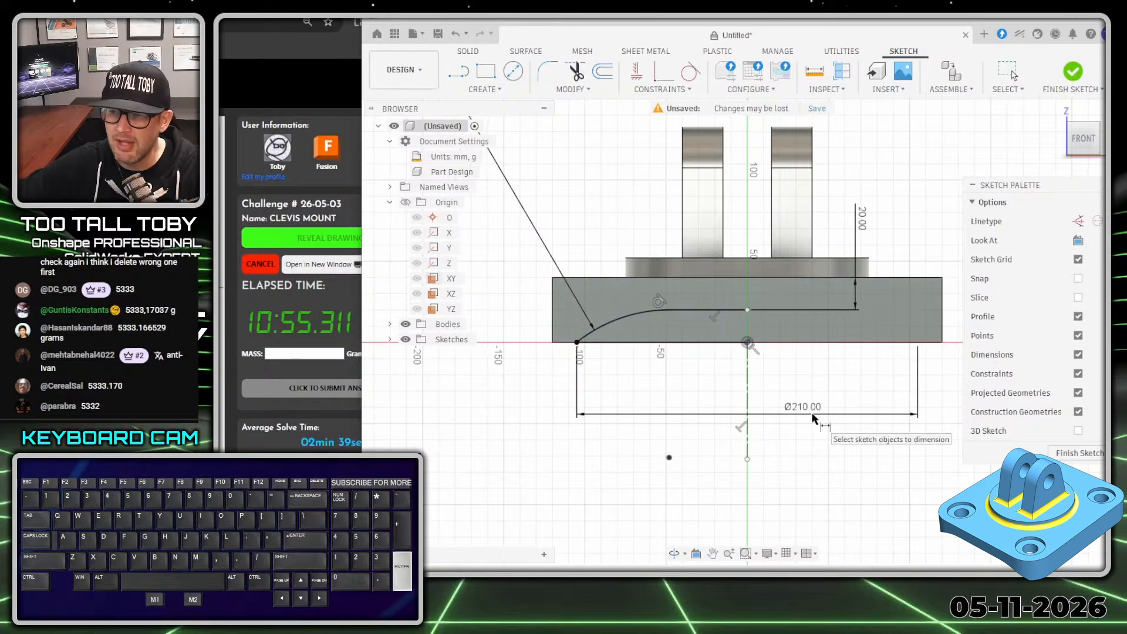
scroll(819, 291, down, 2)
scroll(819, 290, down, 3)
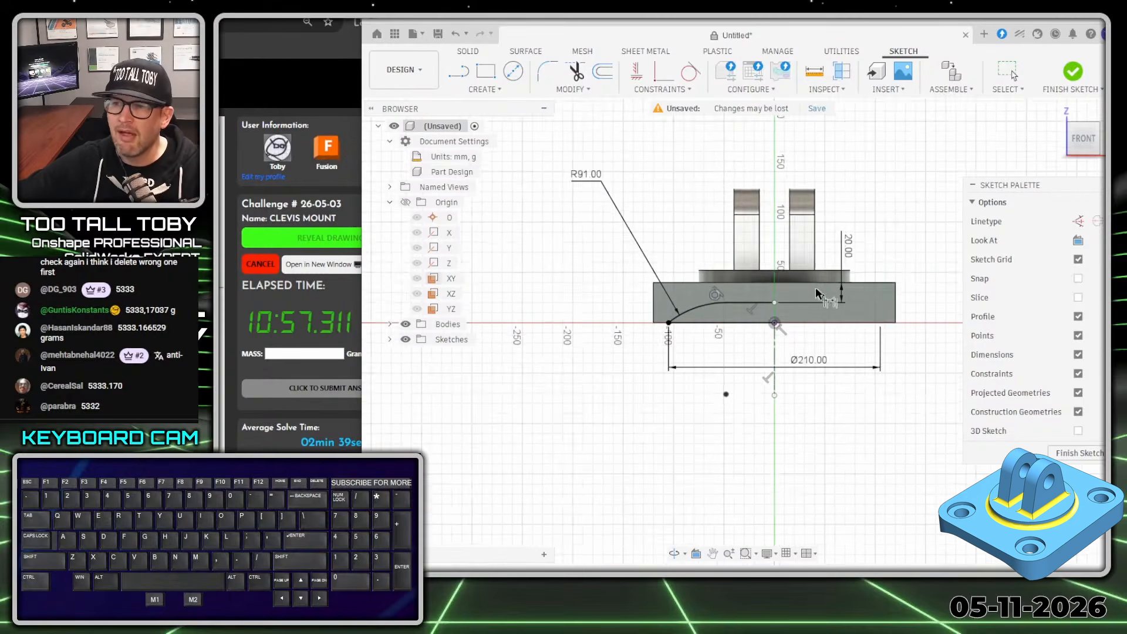
scroll(781, 194, up, 2)
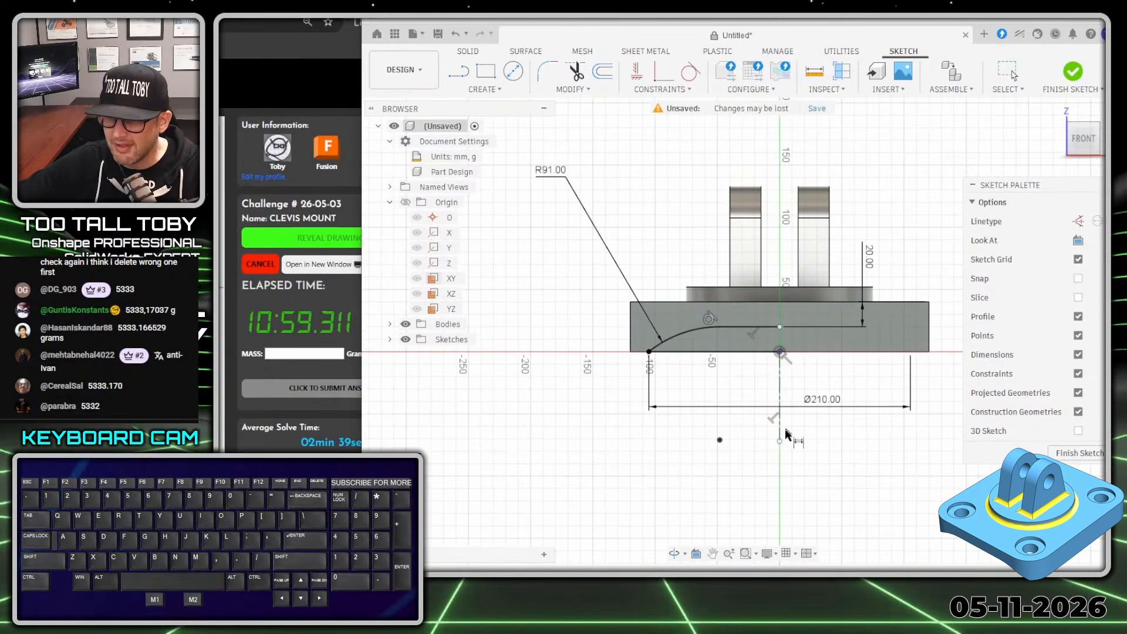
key(Escape)
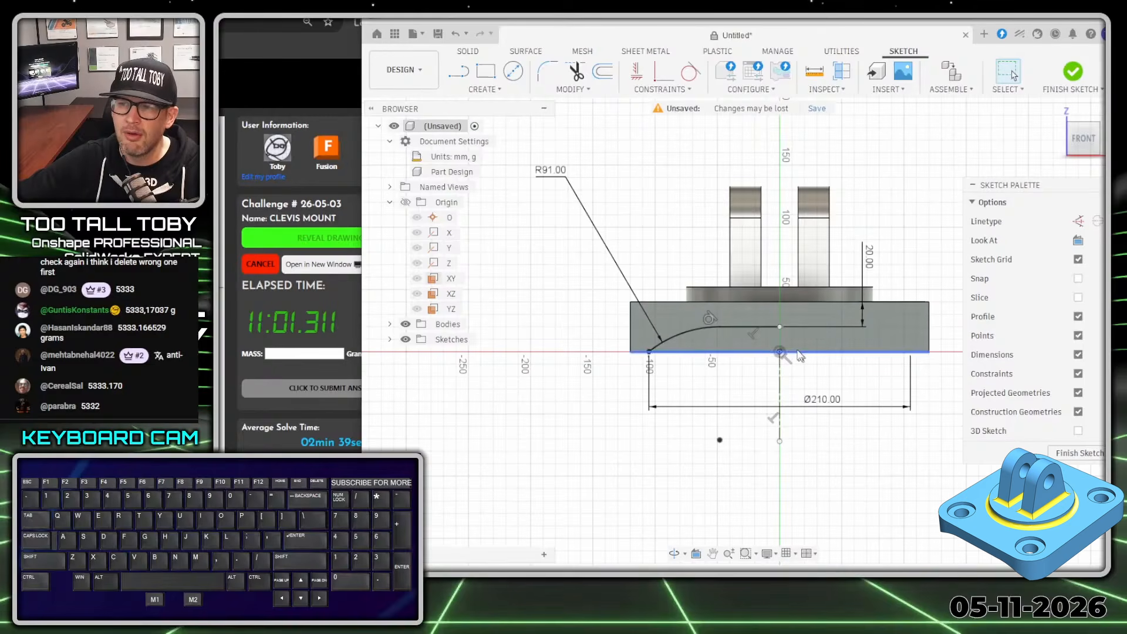
click(553, 92)
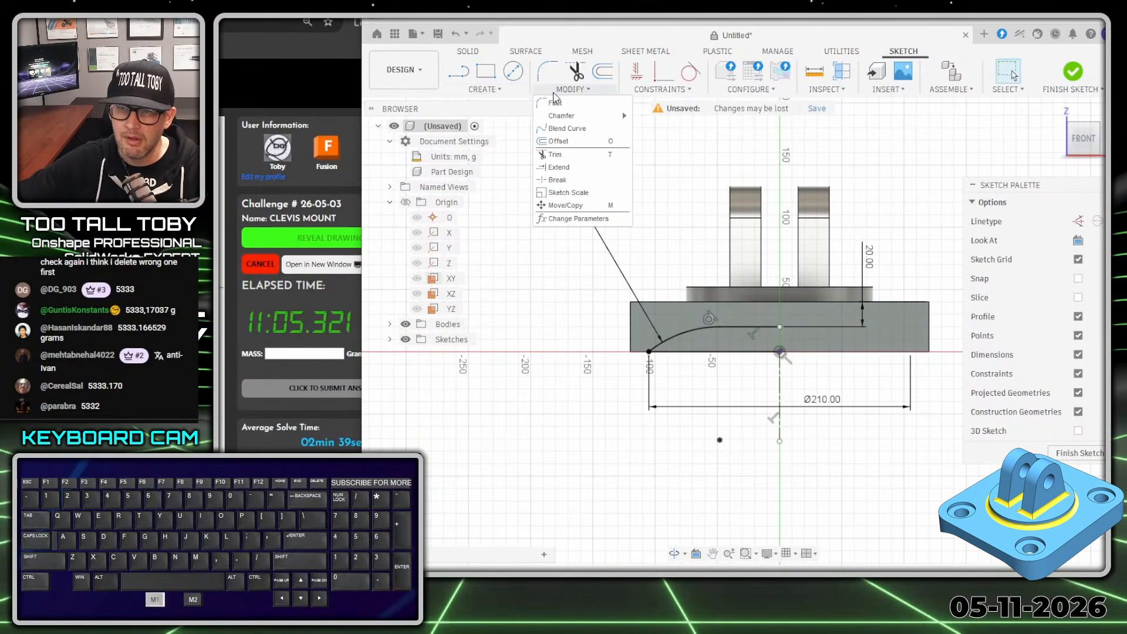
click(484, 89)
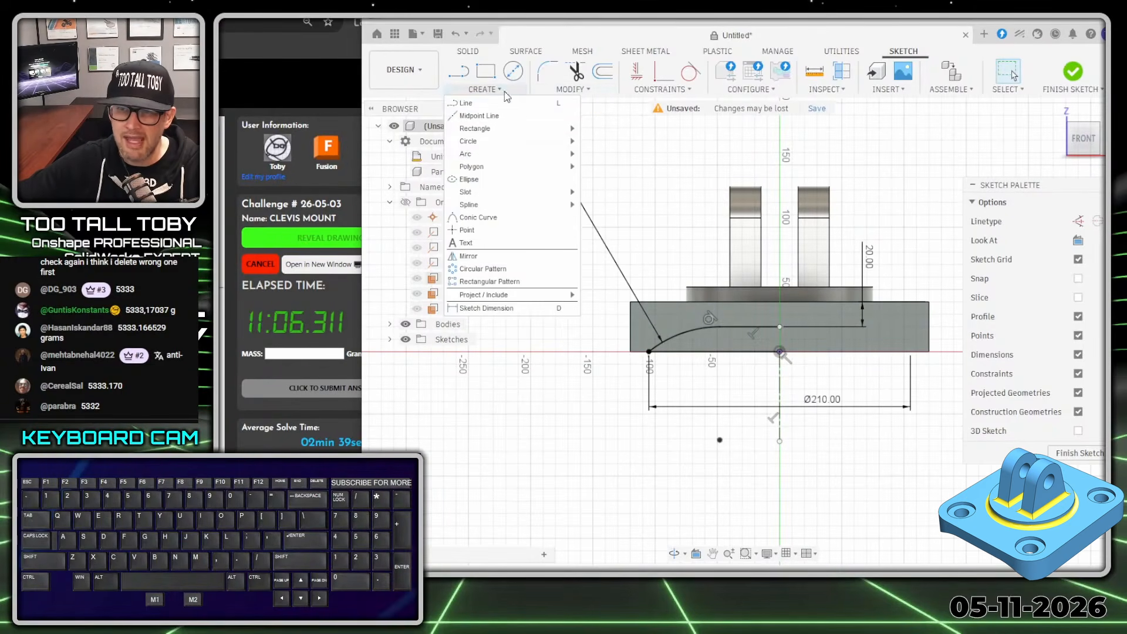
click(486, 261)
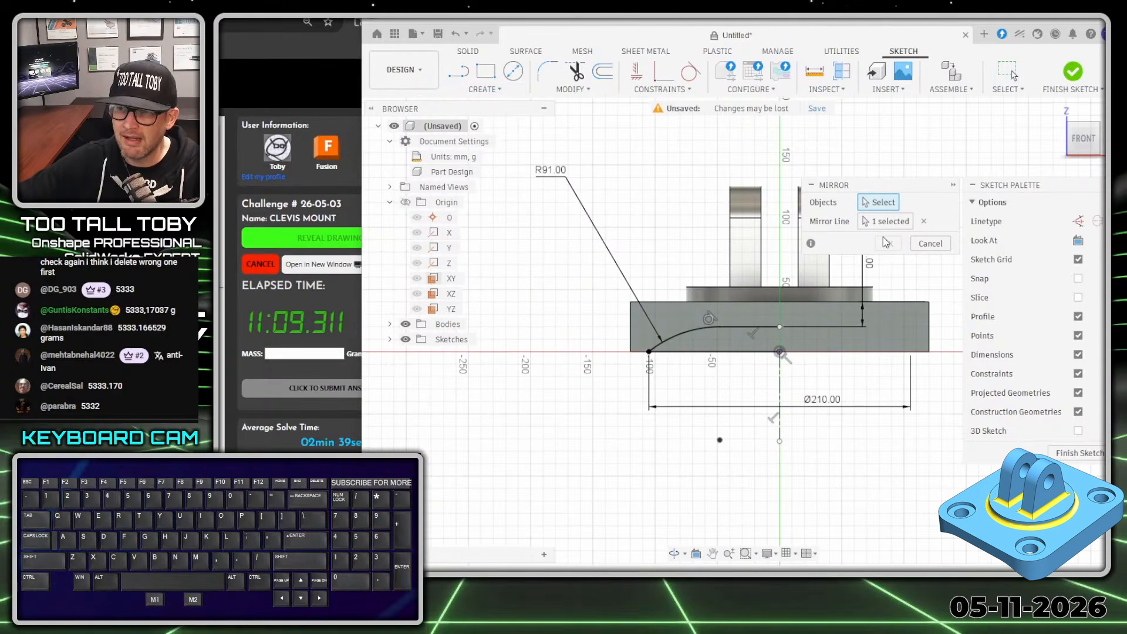
key(alt+1)
click(851, 232)
mouse_move(796, 242)
mouse_down()
mouse_move(938, 238)
mouse_move(823, 133)
mouse_move(887, 236)
mouse_up()
key(alt+1)
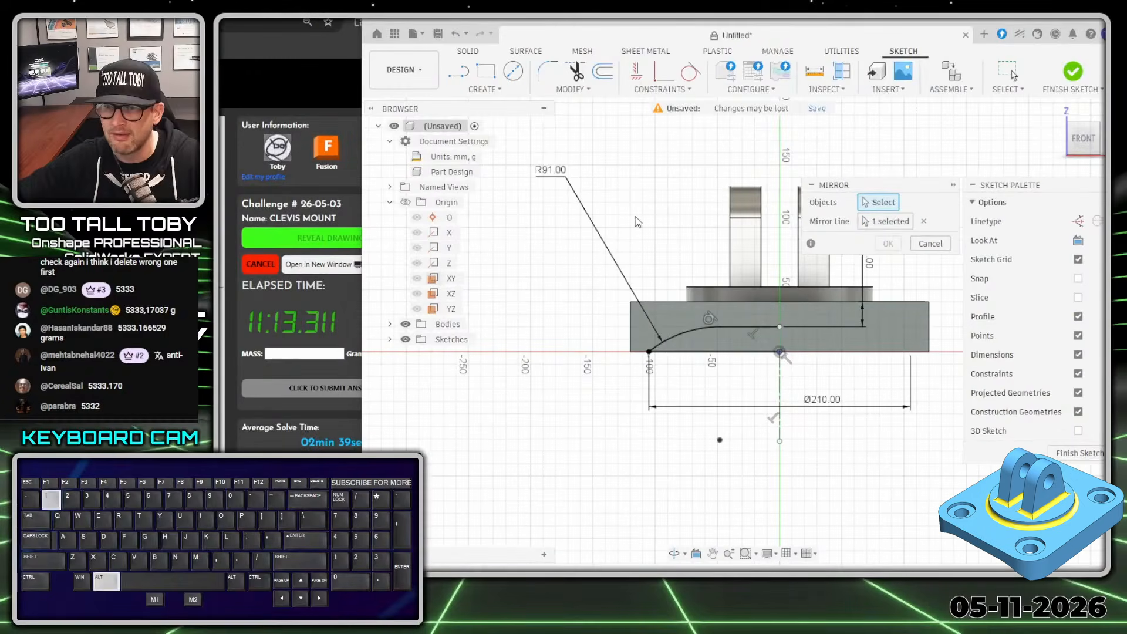
key(Escape)
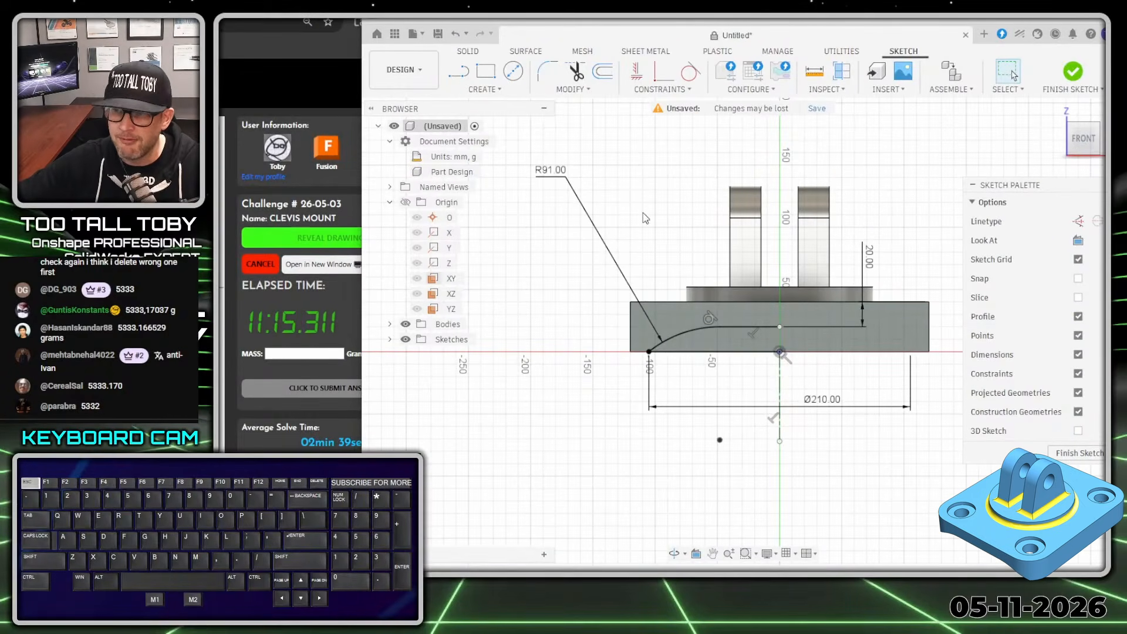
- Mirror the recess profile's upper line, tangent arc and lower line about the vertical centerline
click(740, 325)
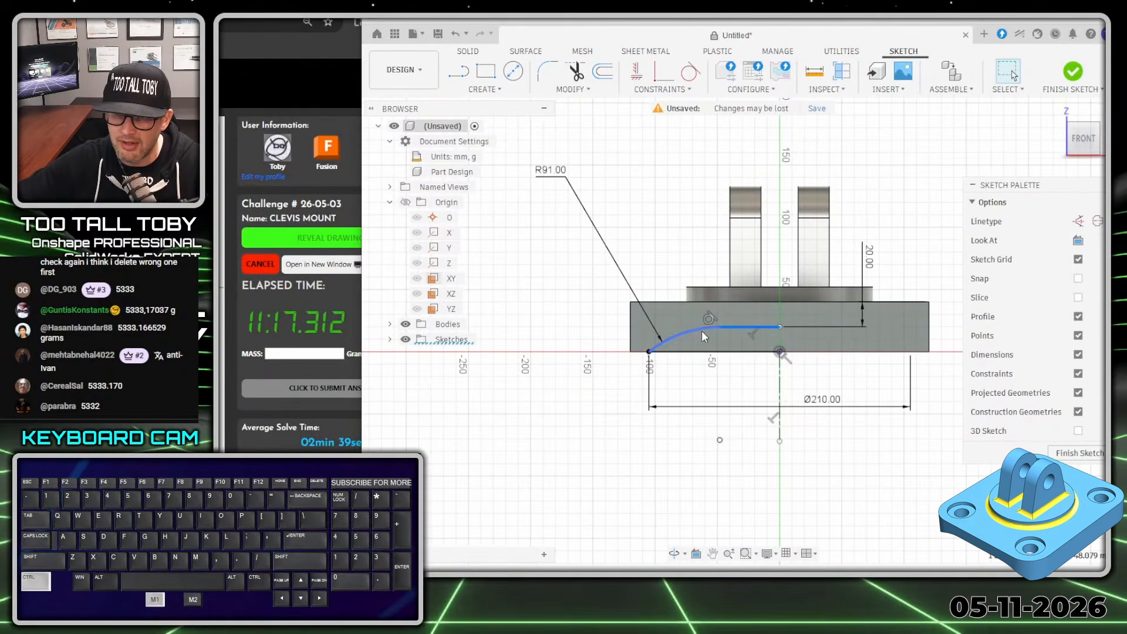
ctrl+click(702, 330)
ctrl+click(701, 352)
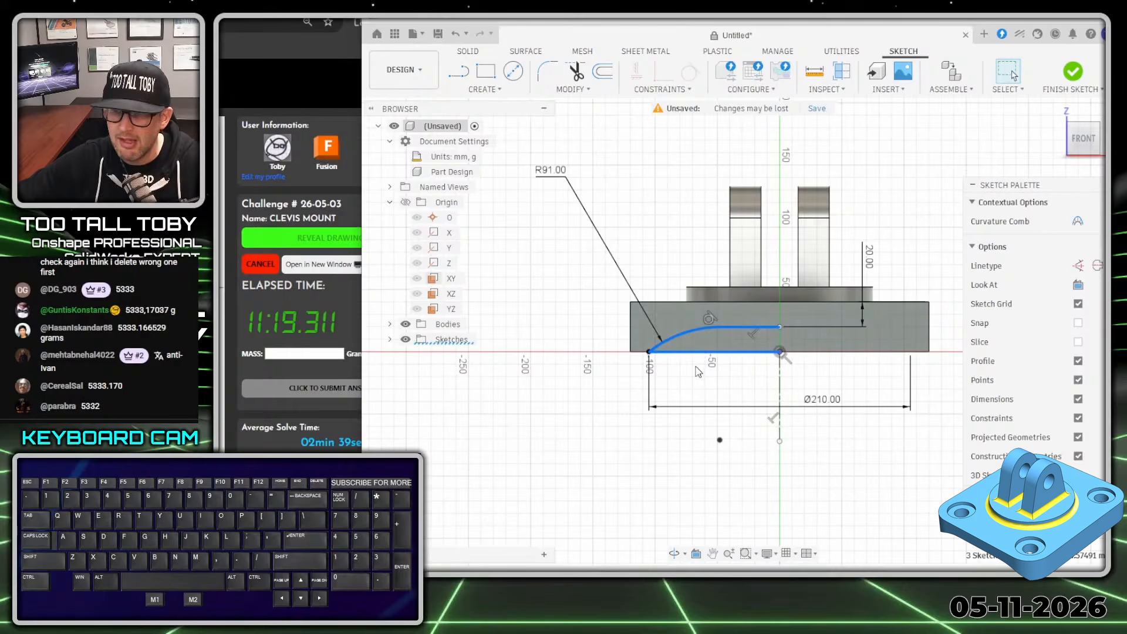
key(s)
click(788, 423)
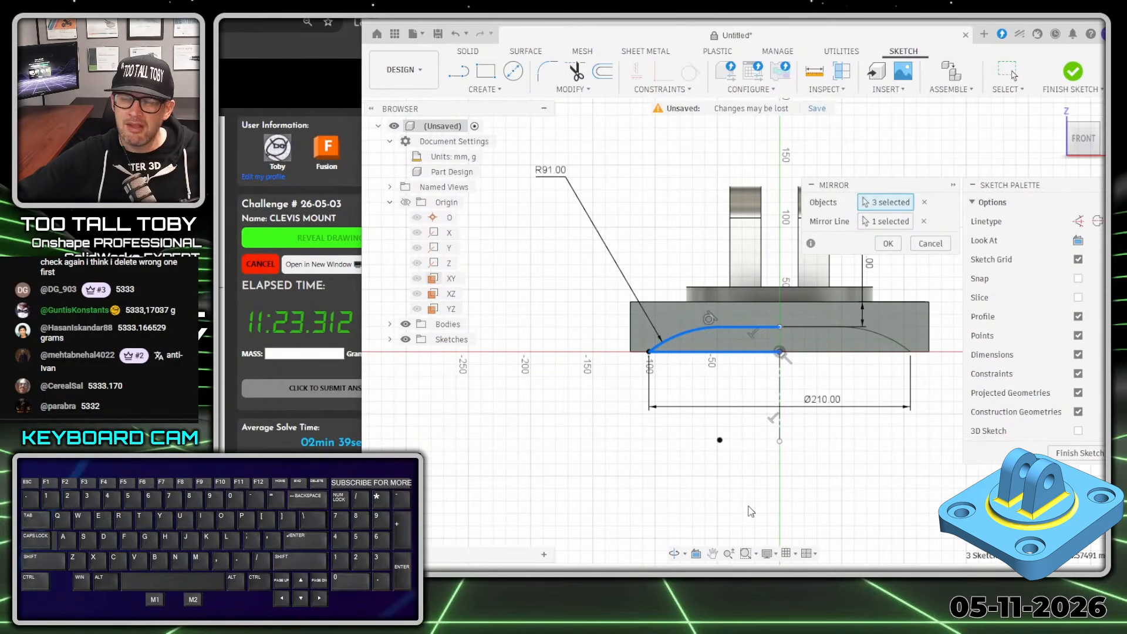
key(Return)
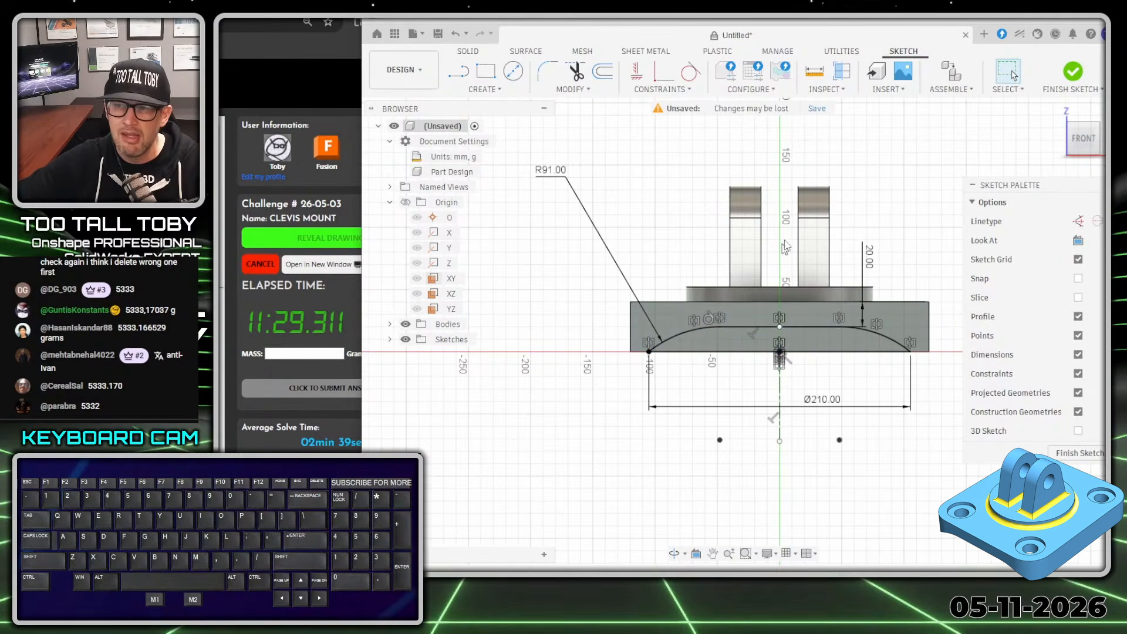
- Extrude the closed arched recess profile as a cut through the full depth of the base block
shift+middle_drag(761, 233, 796, 324)
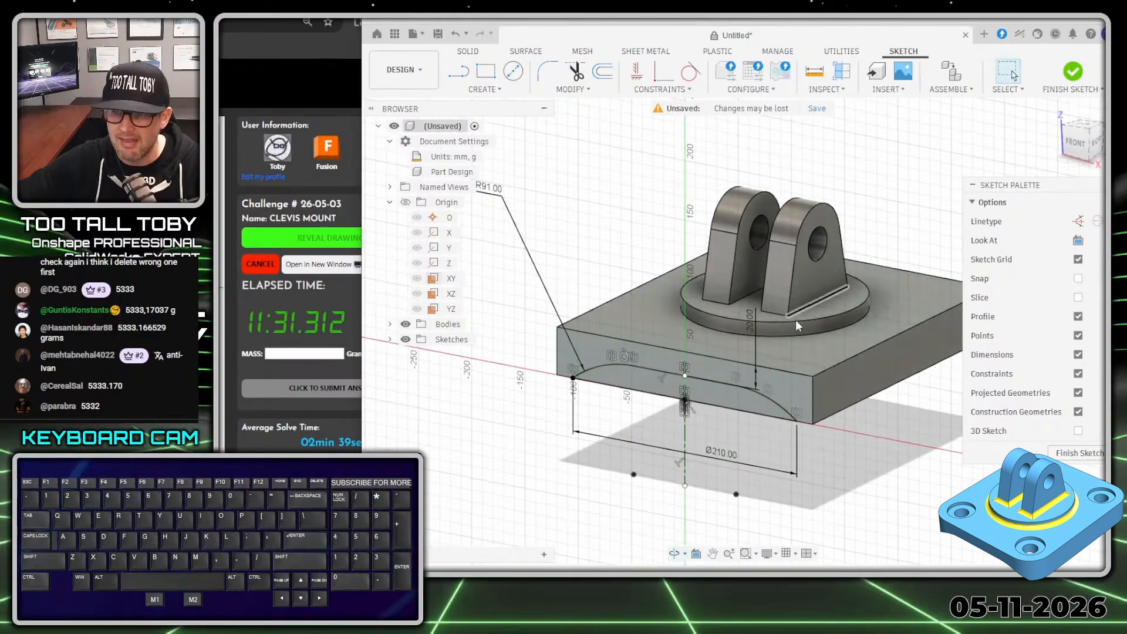
key(s)
click(648, 213)
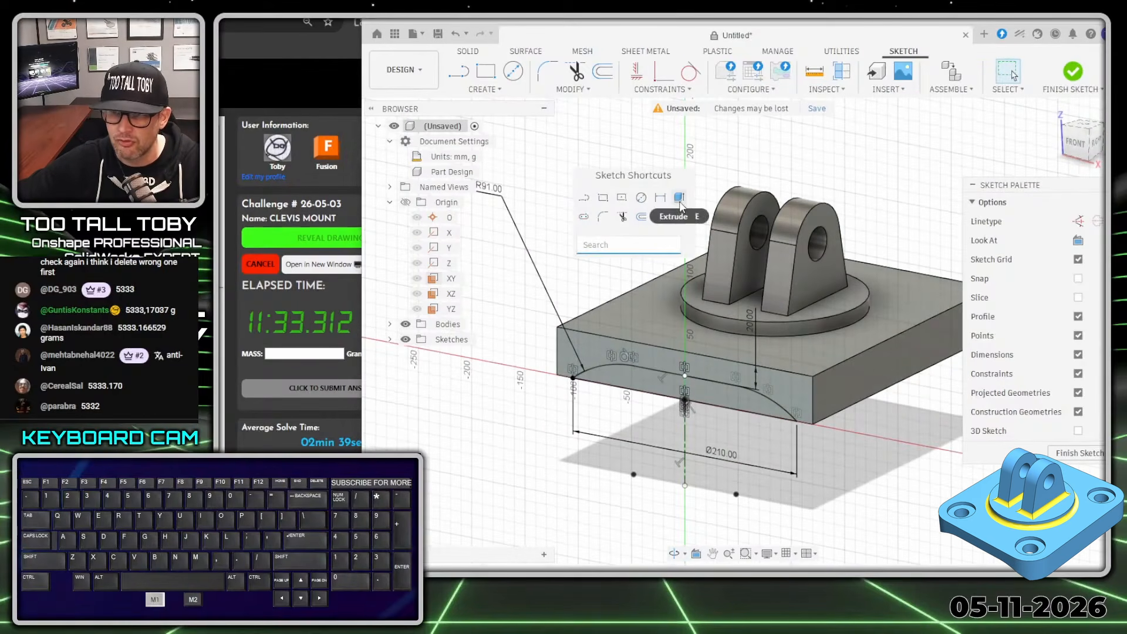
click(671, 392)
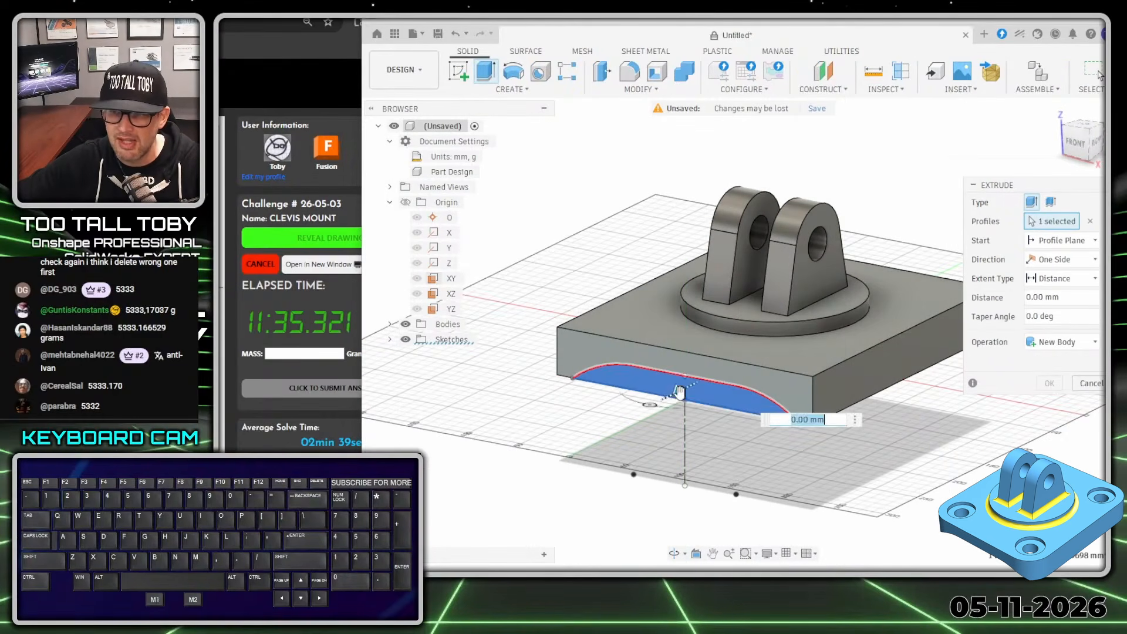
drag(670, 392, 980, 158)
key(Return)
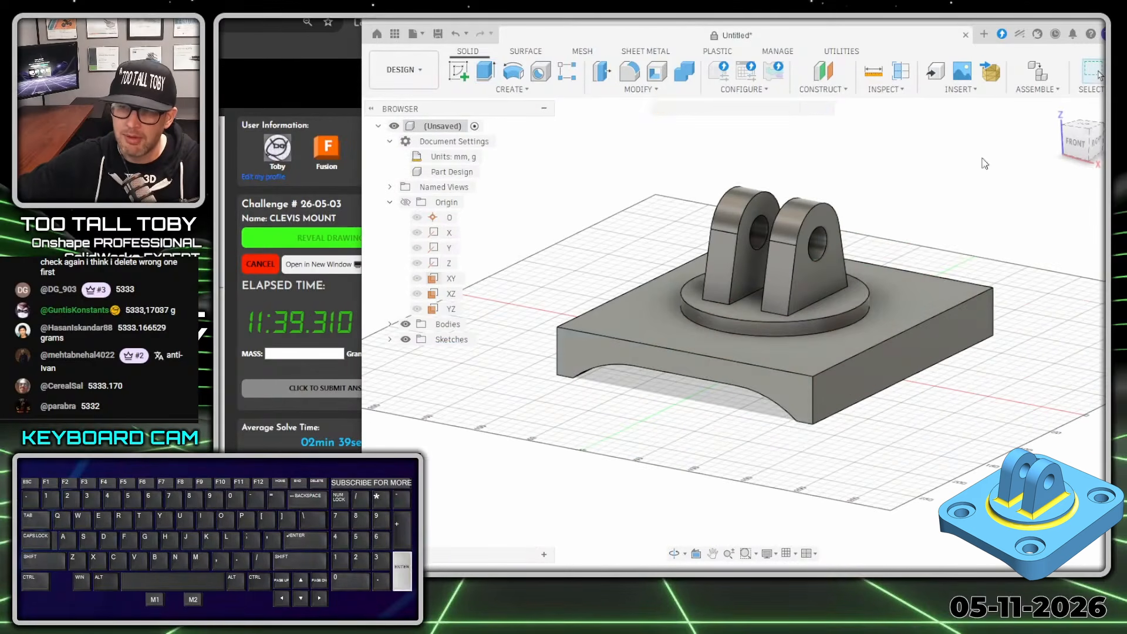
- Fillet the four vertical corner edges of the base block with a 40 mm radius
mouse_move(798, 458)
shift+middle_down()
mouse_move(798, 387)
mouse_move(800, 468)
shift+middle_up()
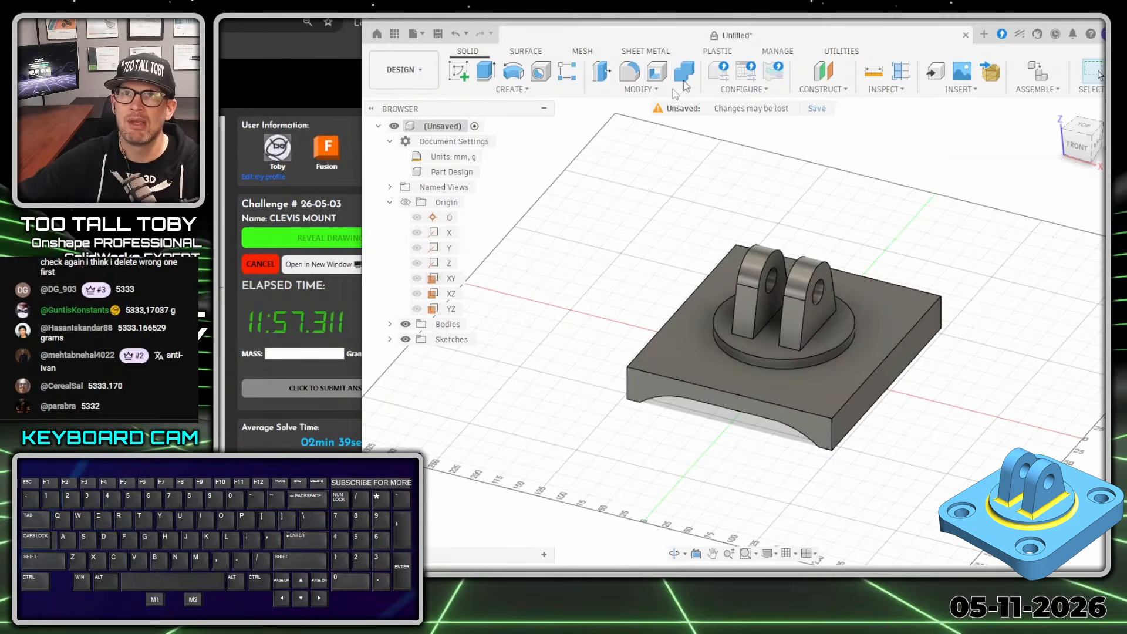
click(628, 70)
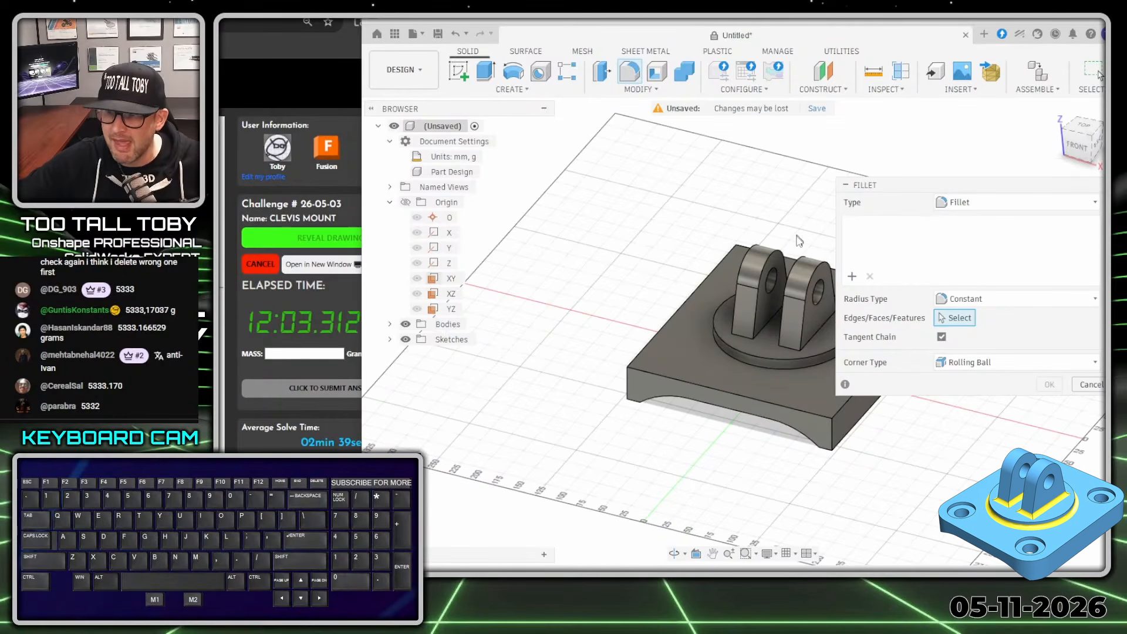
click(625, 387)
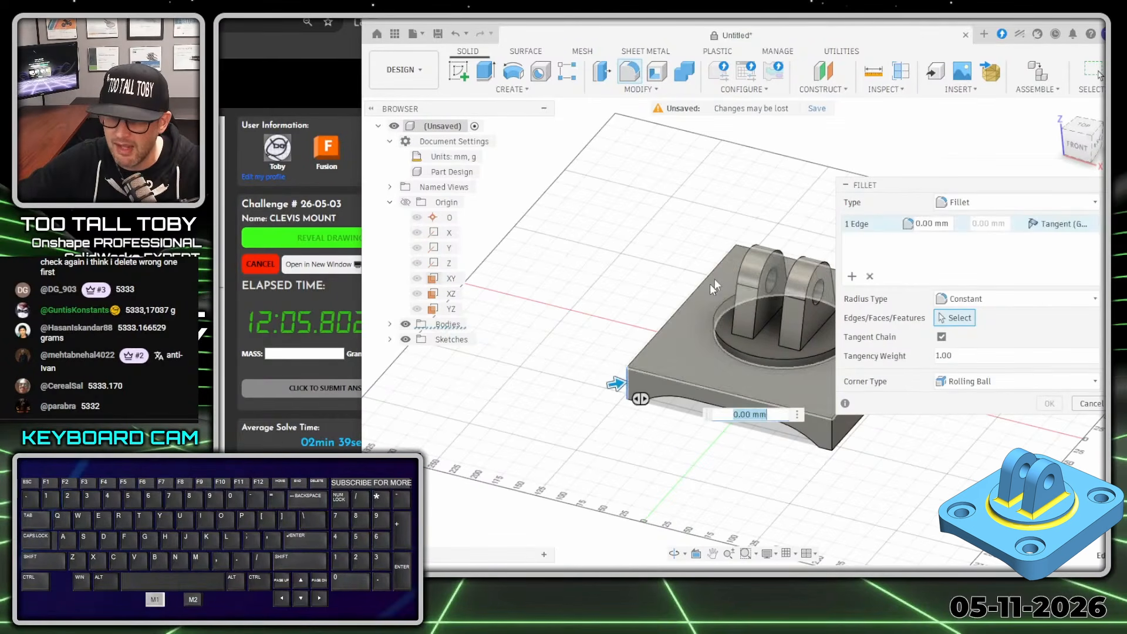
click(736, 258)
ctrl+middle_drag(674, 274, 482, 246)
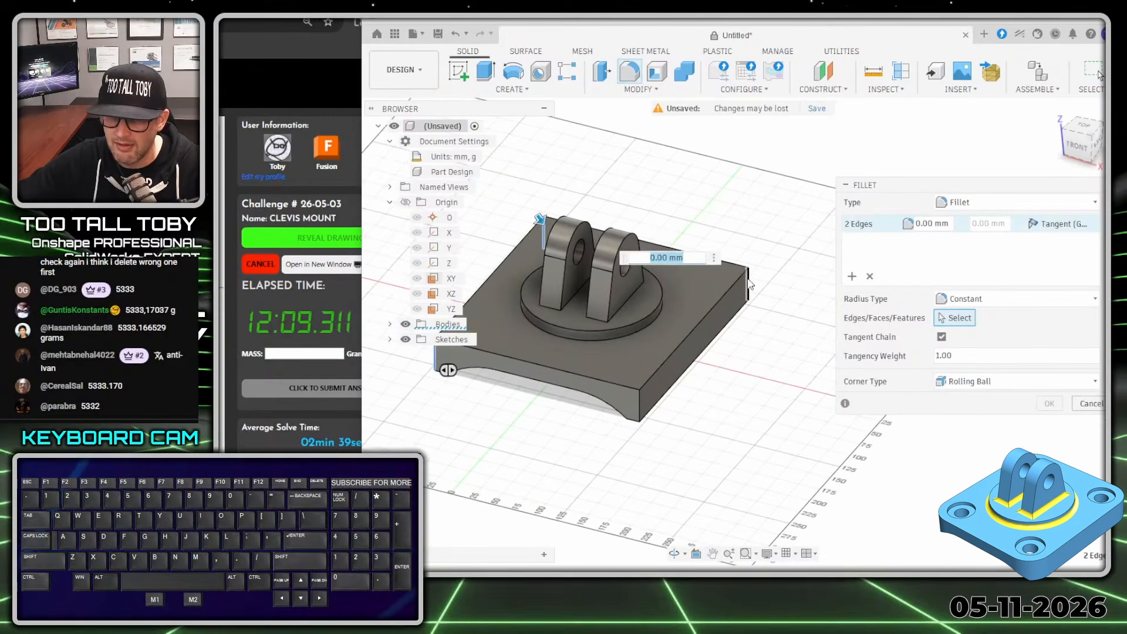
click(749, 283)
click(640, 402)
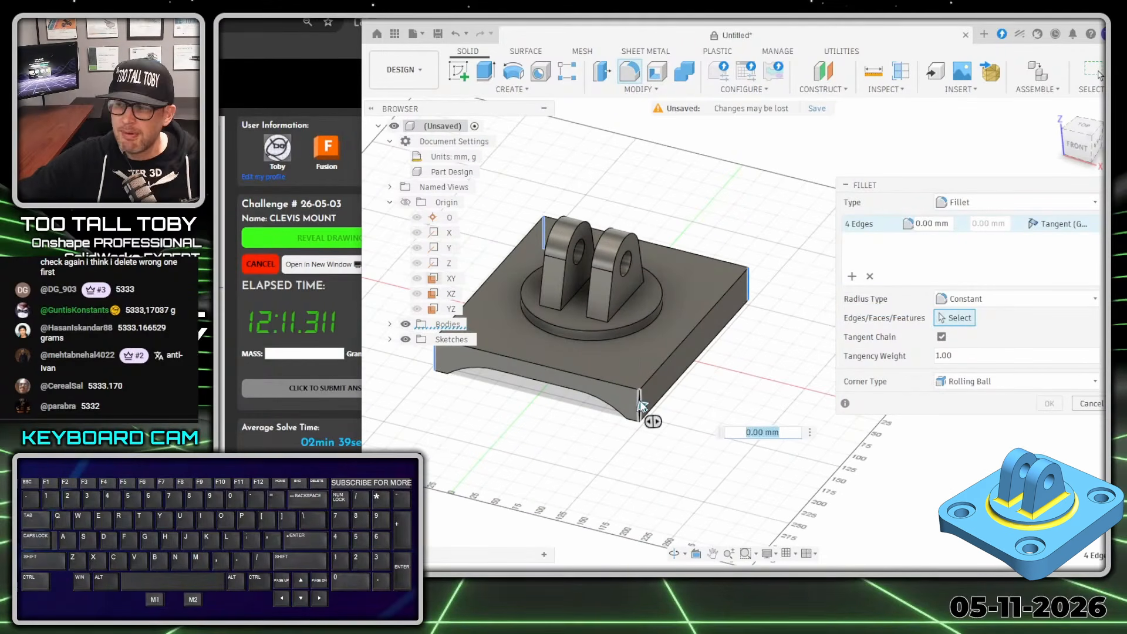
text(40)
key(Return)
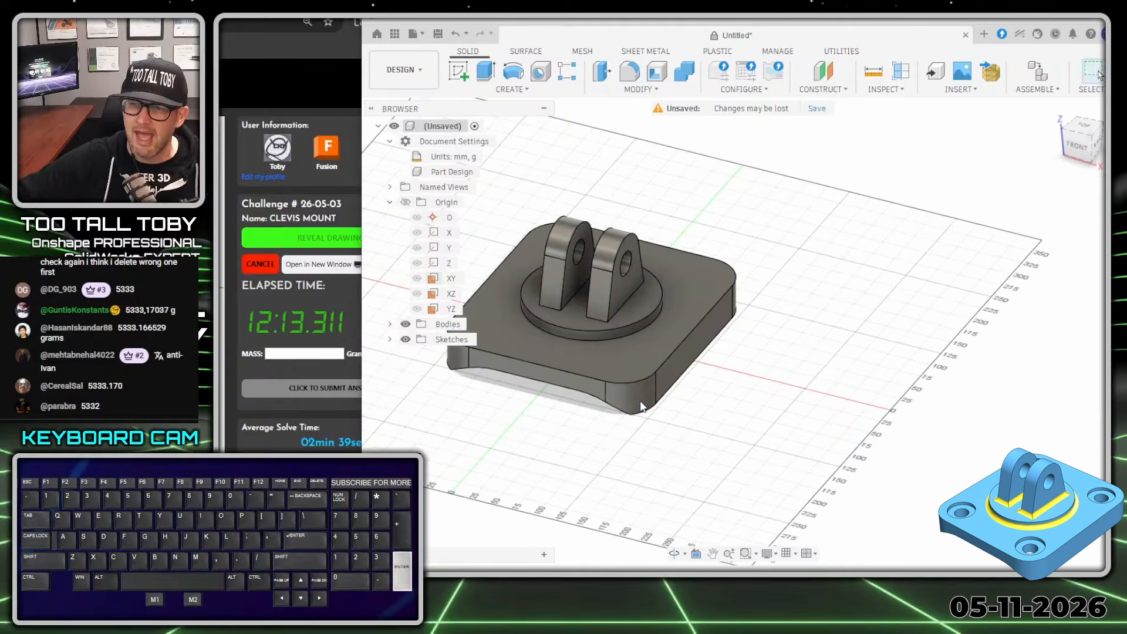
- Sketch four points on the base block's top face, one at the centre of each rounded corner, and finish the sketch
ctrl+middle_drag(661, 334, 729, 361)
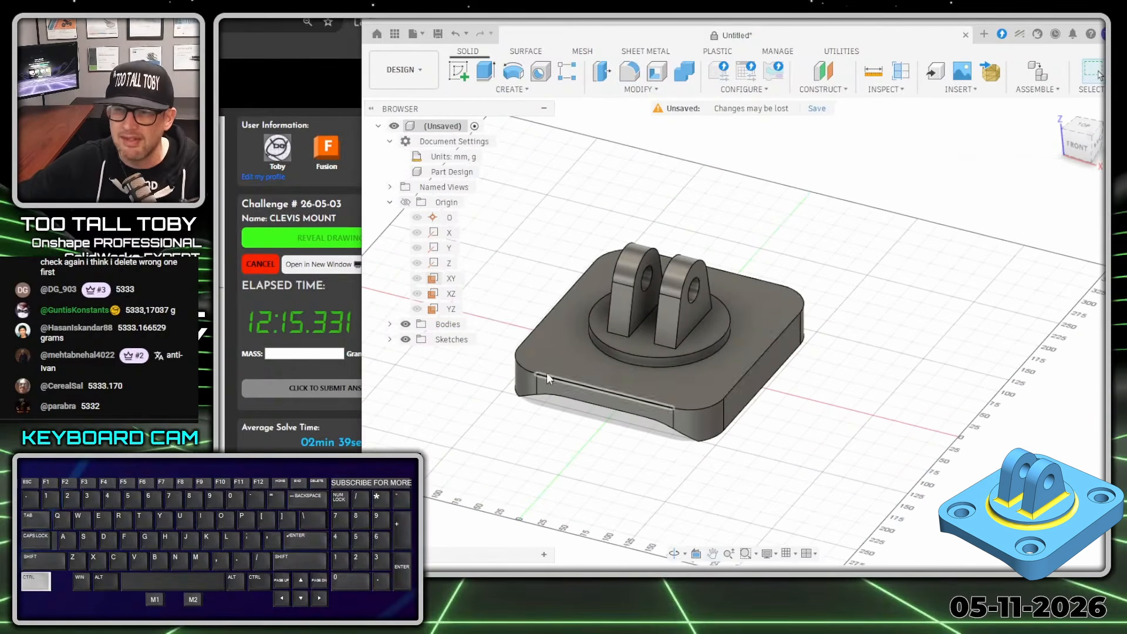
click(550, 351)
right_click(549, 350)
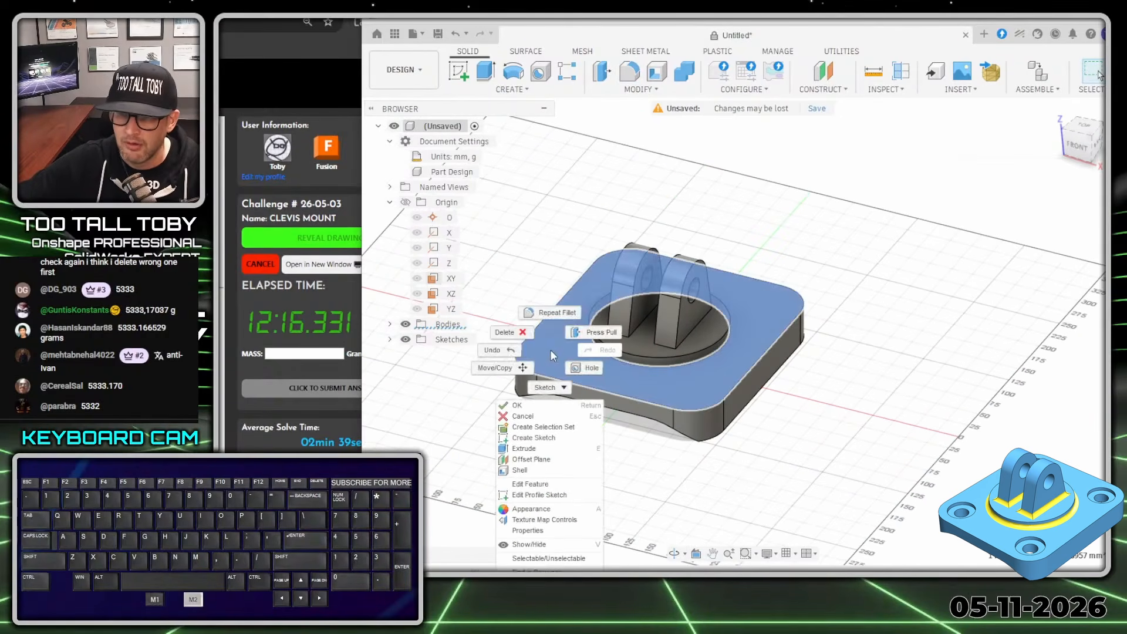
click(540, 443)
click(497, 90)
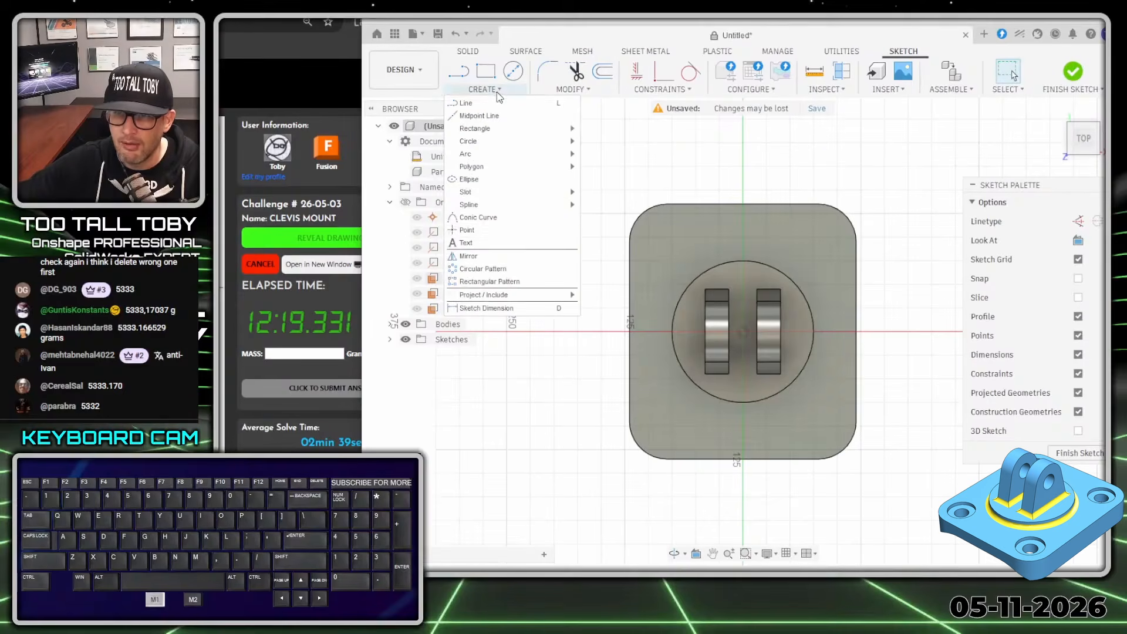
click(467, 230)
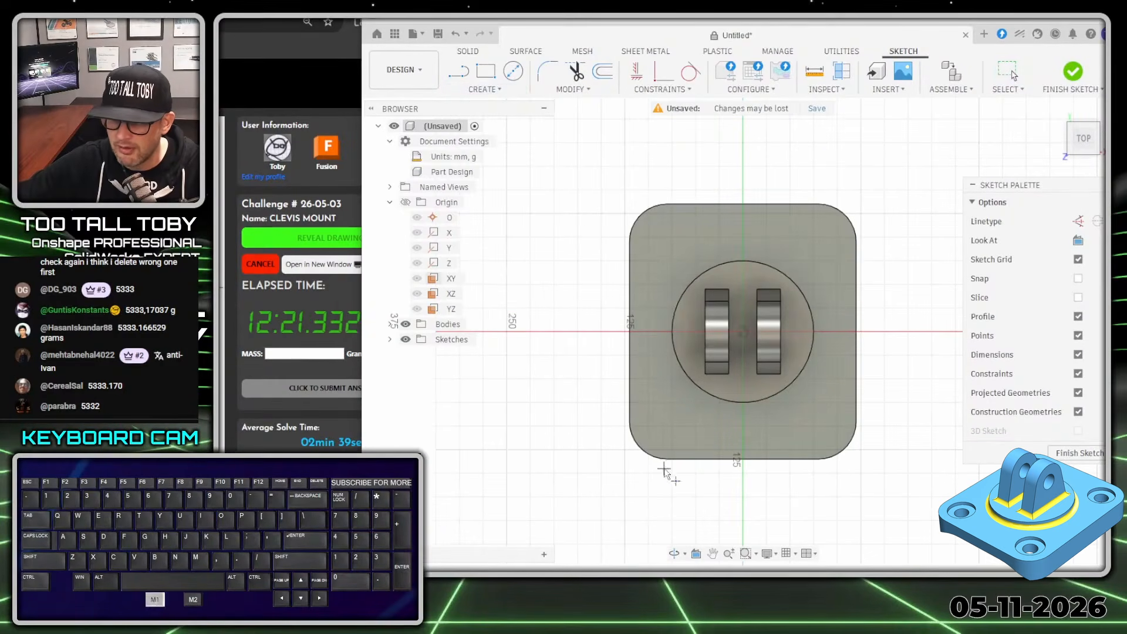
click(666, 421)
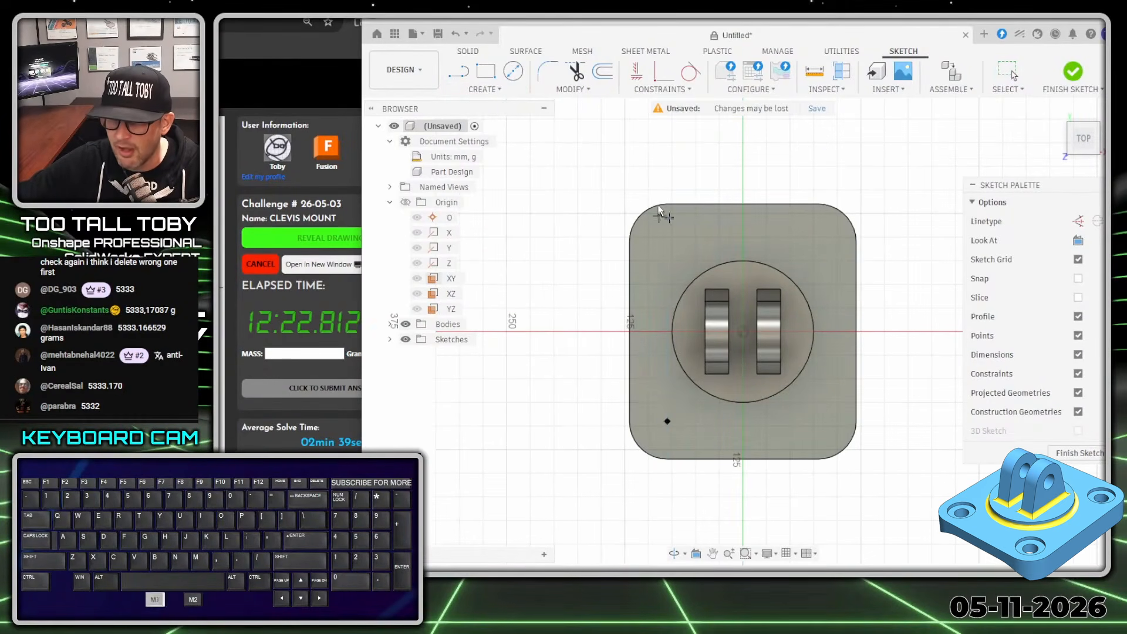
click(666, 241)
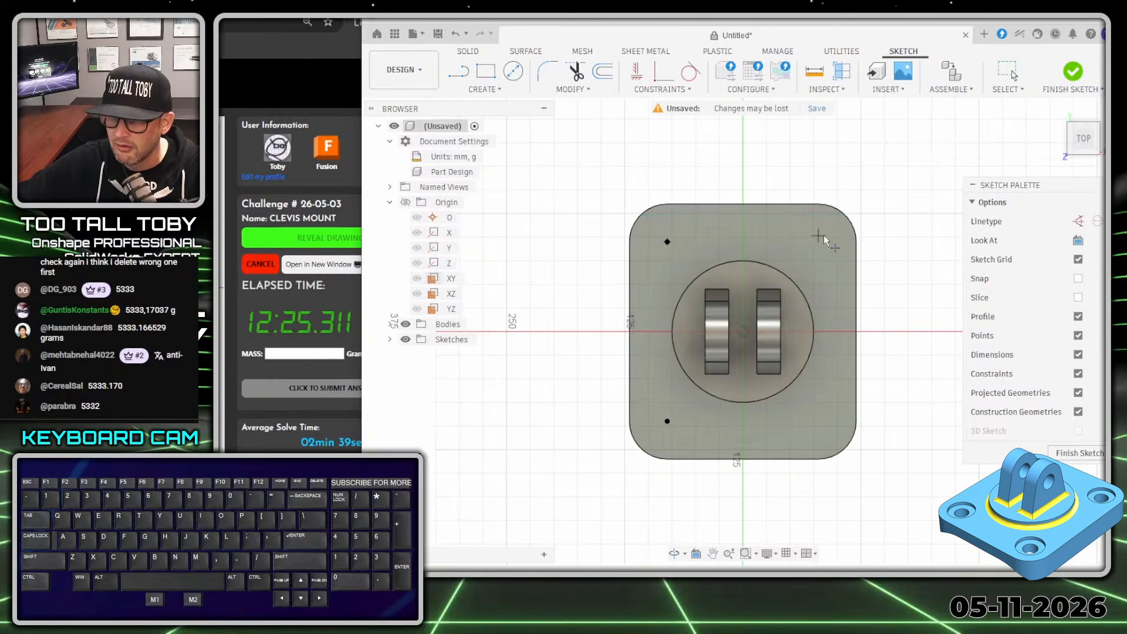
click(818, 241)
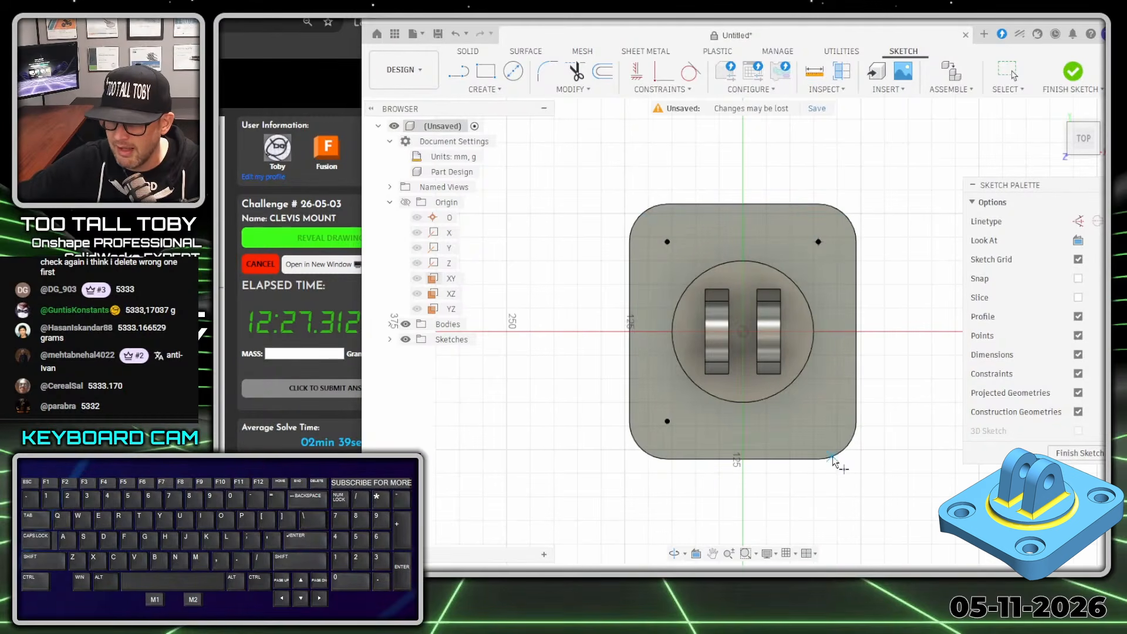
click(818, 420)
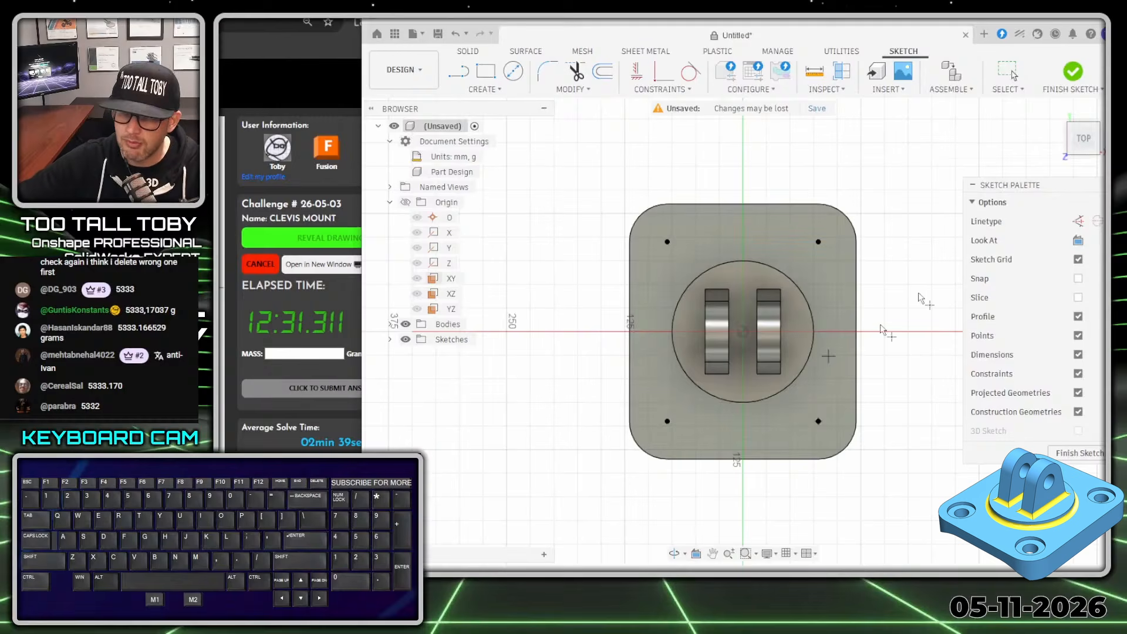
click(1072, 71)
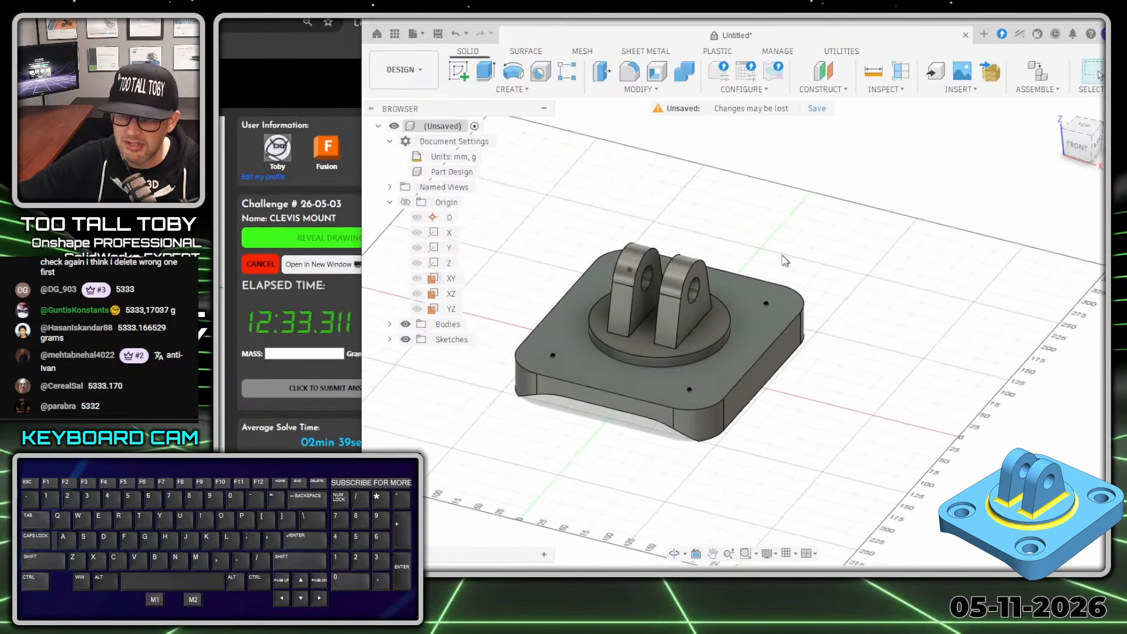
- Start counterbored holes at the four sketch points in the base block's rounded corners, using multiple-hole sketch placement
click(542, 74)
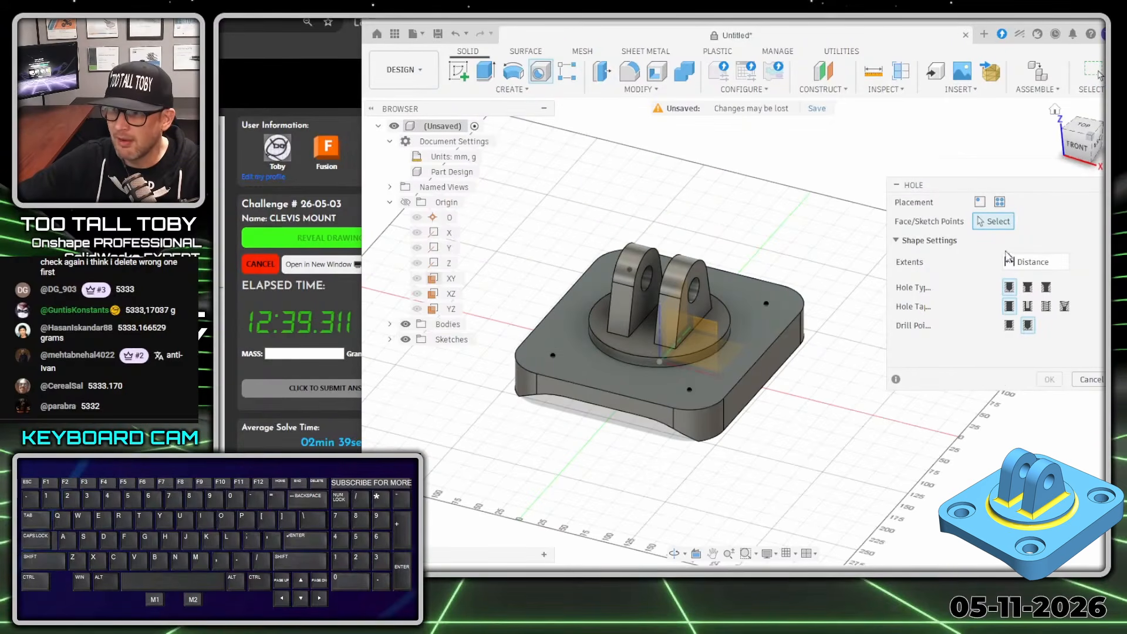
click(1027, 287)
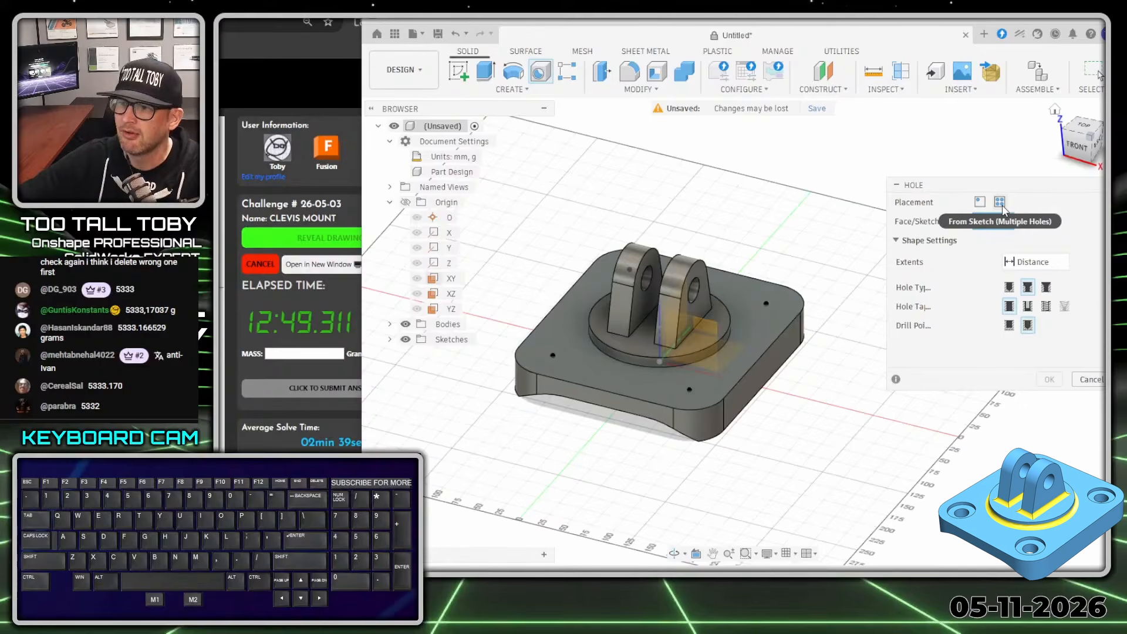
click(1000, 202)
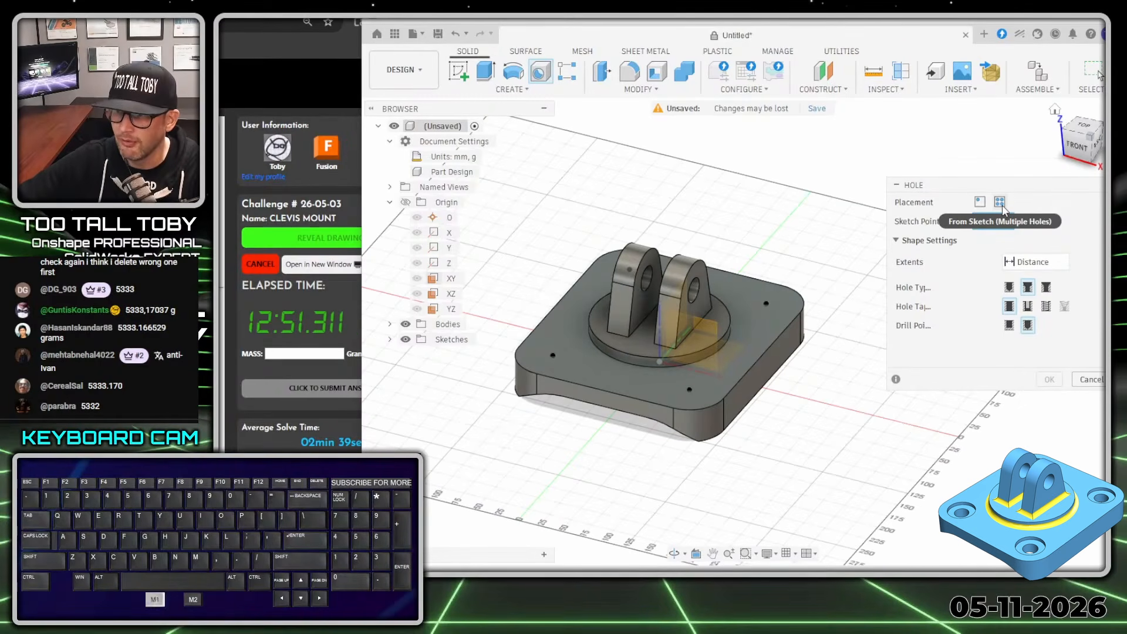
click(631, 268)
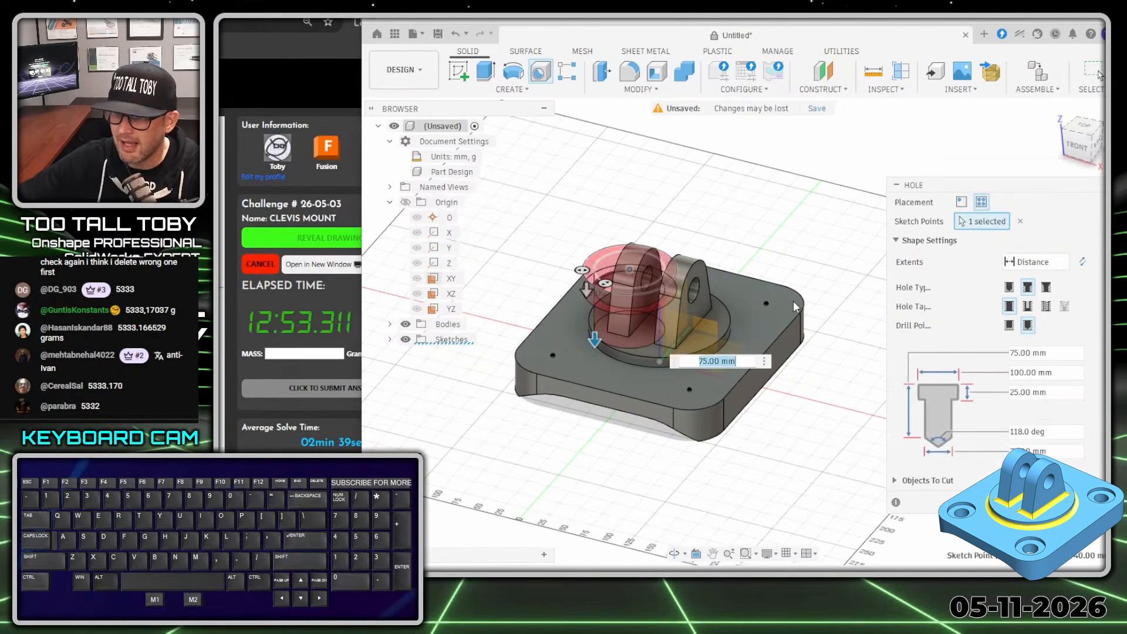
click(766, 304)
click(689, 391)
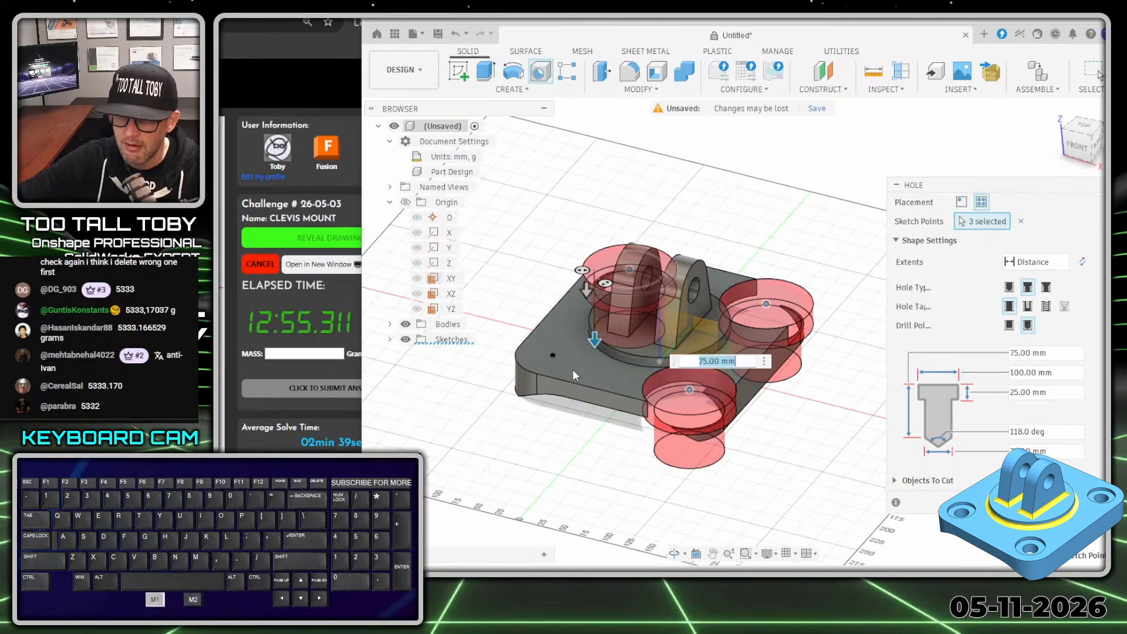
click(553, 355)
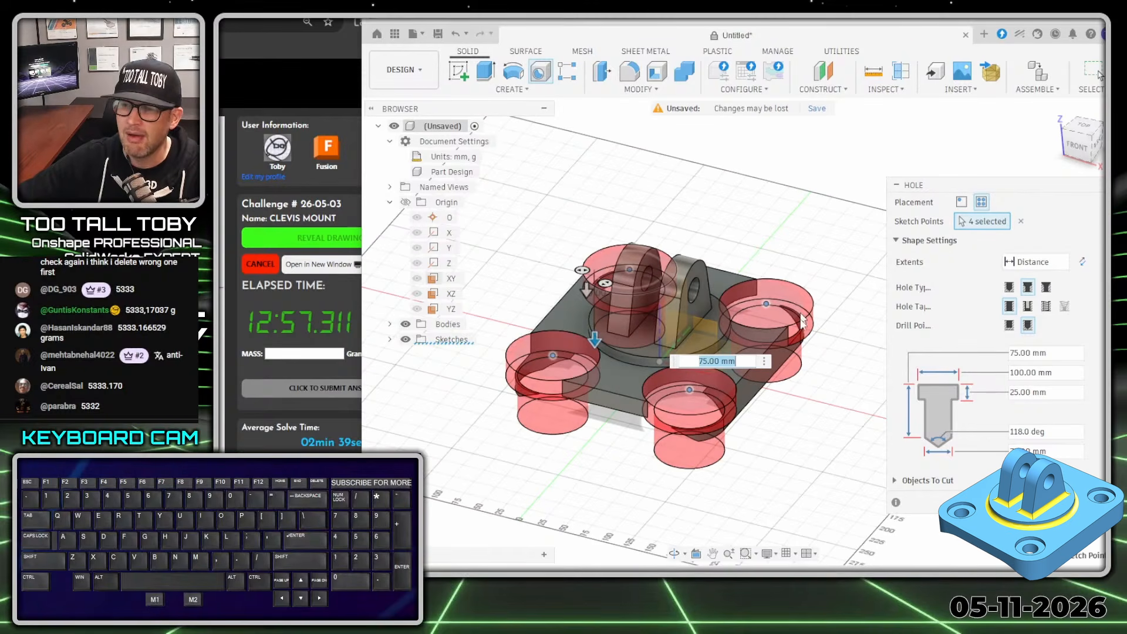
- Set the four holes' depth to 50 mm, counterbore diameter to 6 mm and hole diameter to 26 mm
drag(1051, 352, 956, 346)
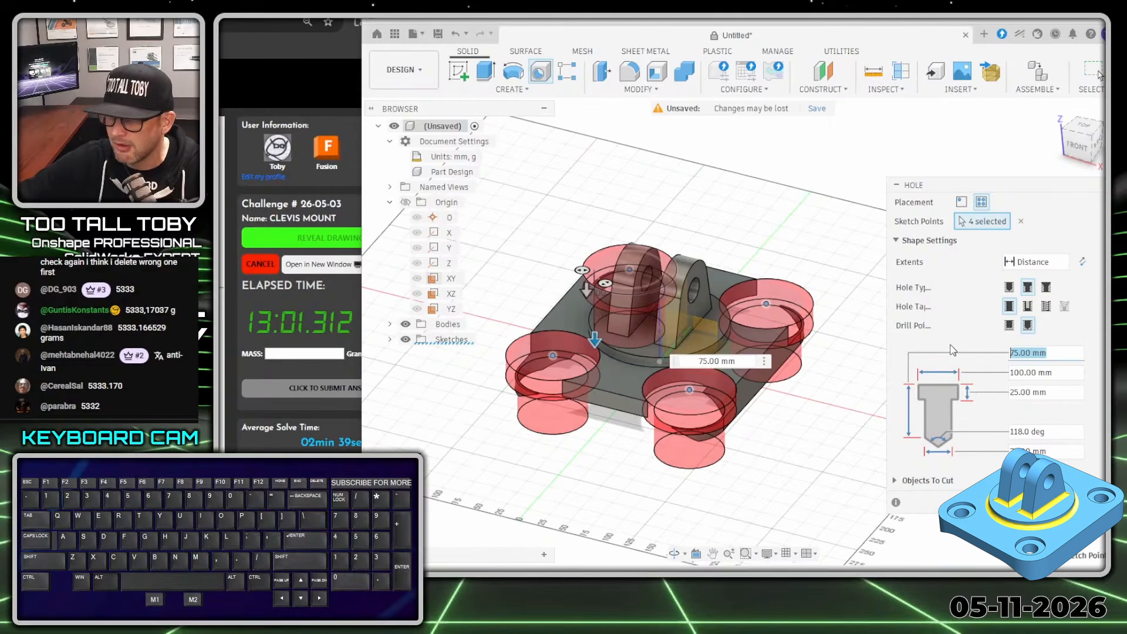
text(50)
key(Tab)
text(6)
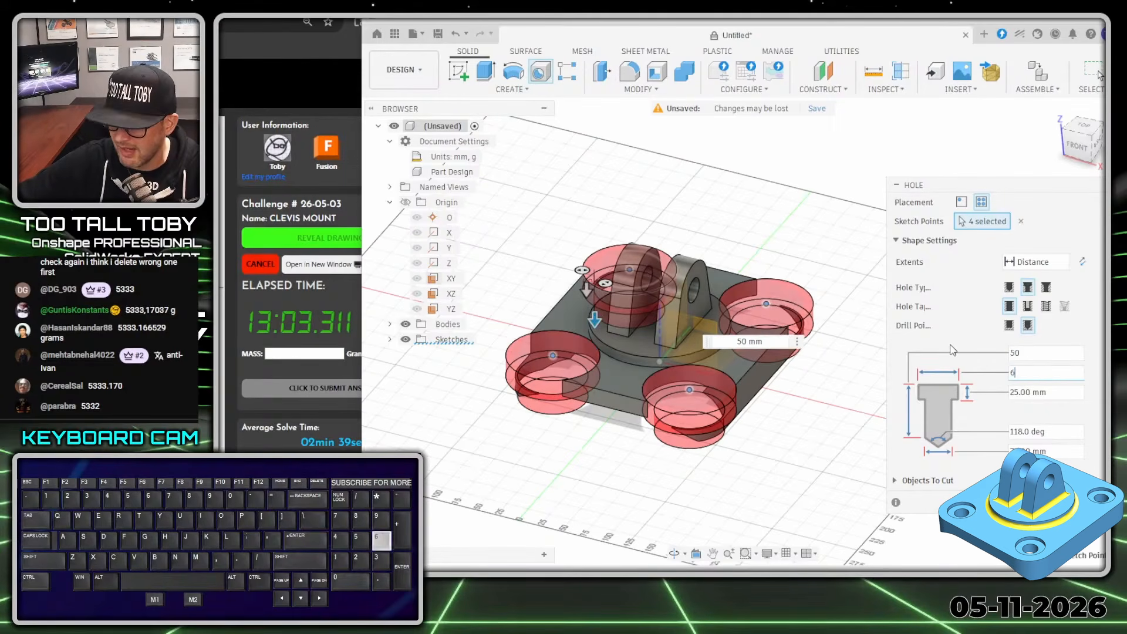
key(Tab)
key(Tab)
key(Tab)
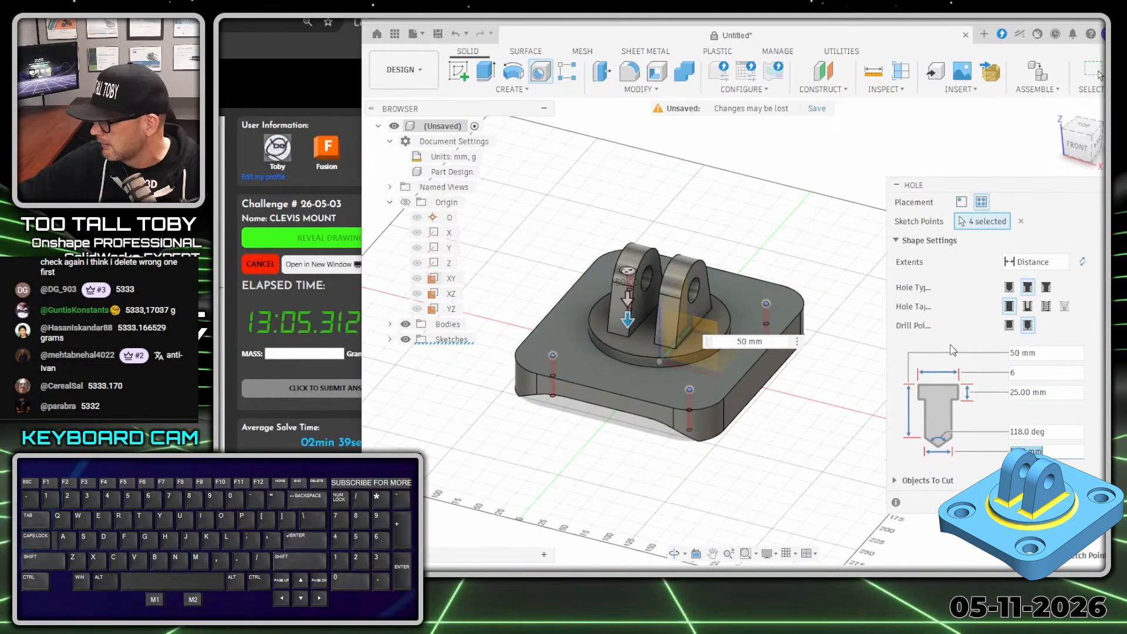
text(26)
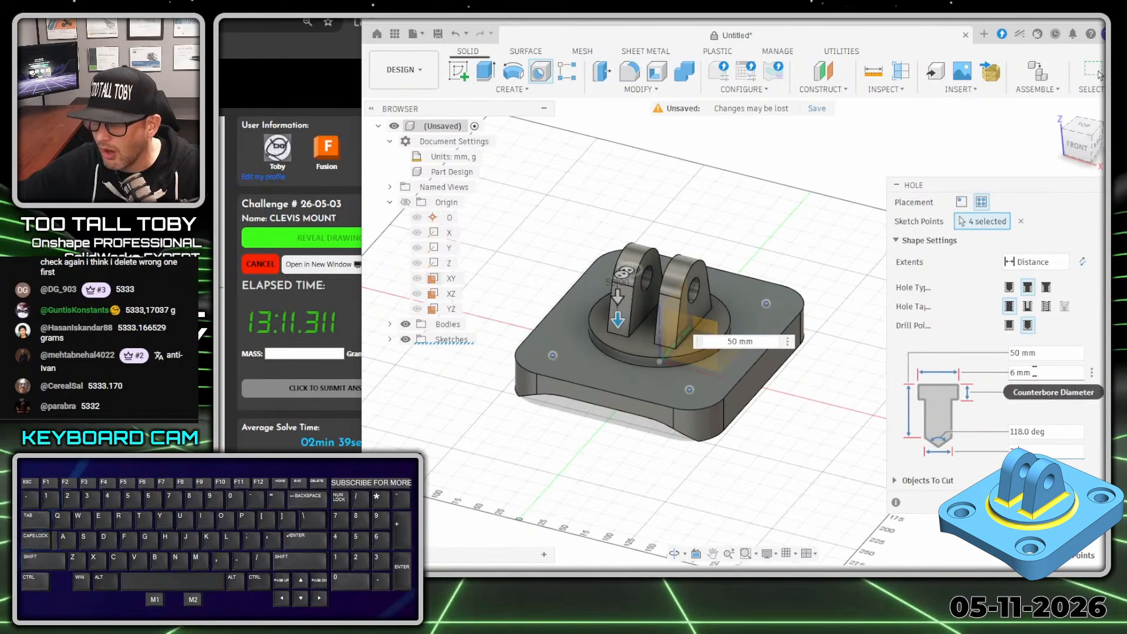
- Correct the counterbore of the four holes to a 50 mm diameter and a 6 mm depth
click(1051, 352)
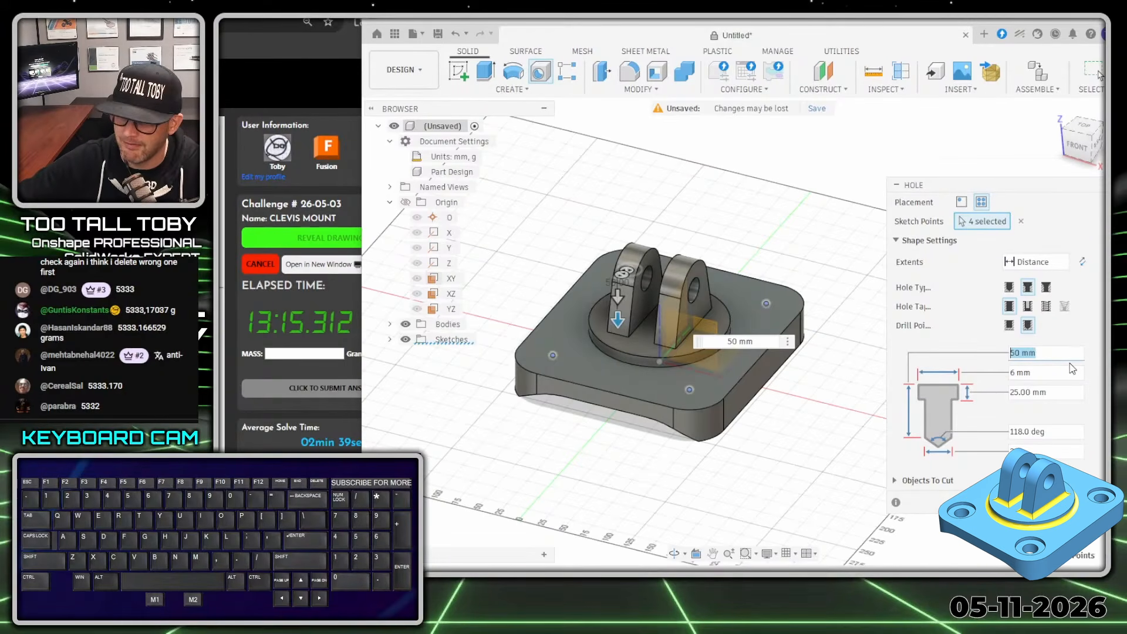
key(Tab)
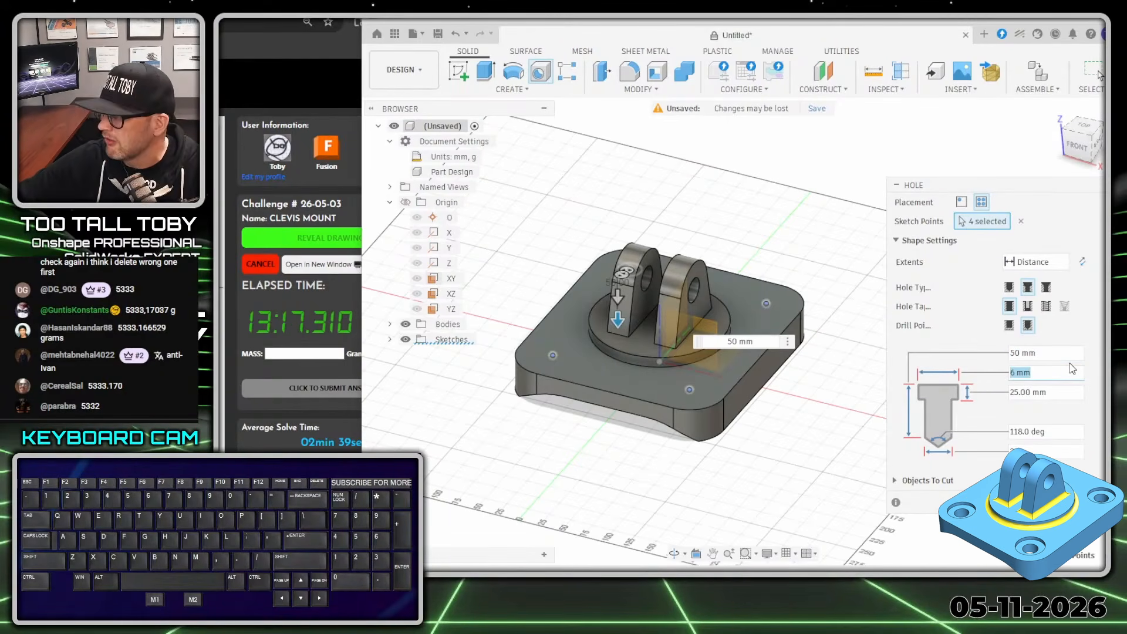
text(50)
key(Tab)
text(6)
key(Tab)
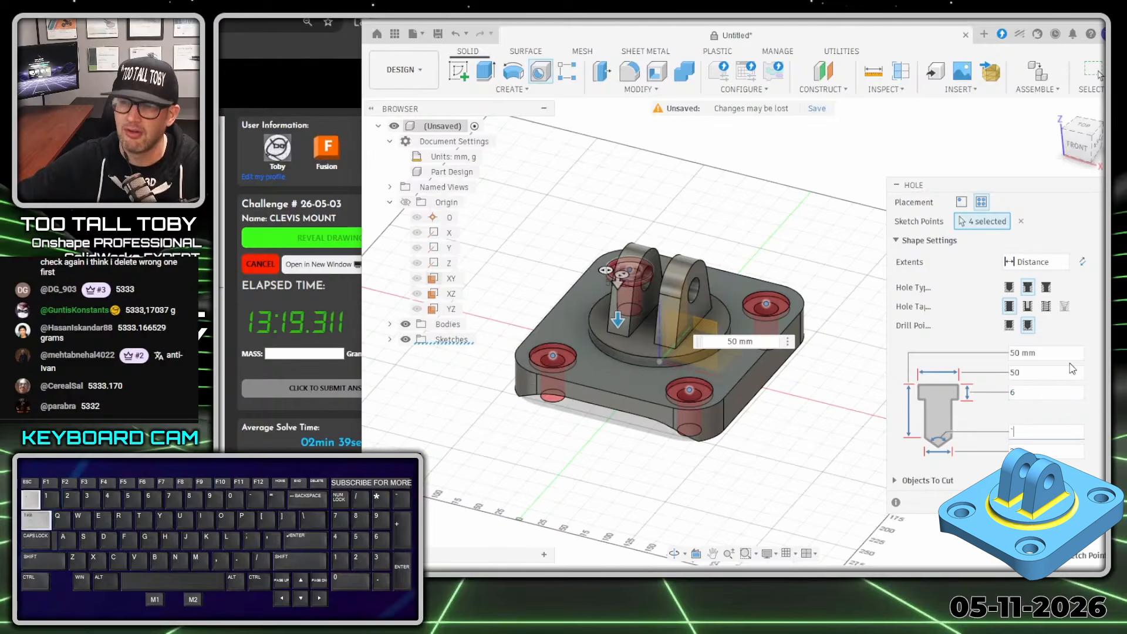
text(`)
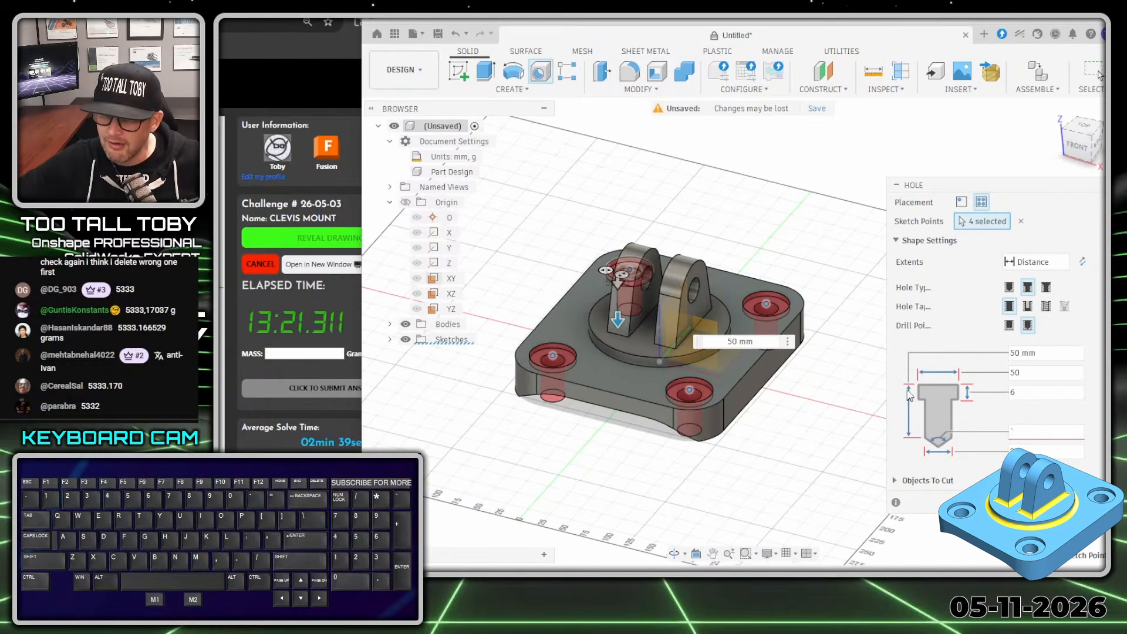
- Try the All extent for the four holes, then return the extent to Distance
click(1065, 265)
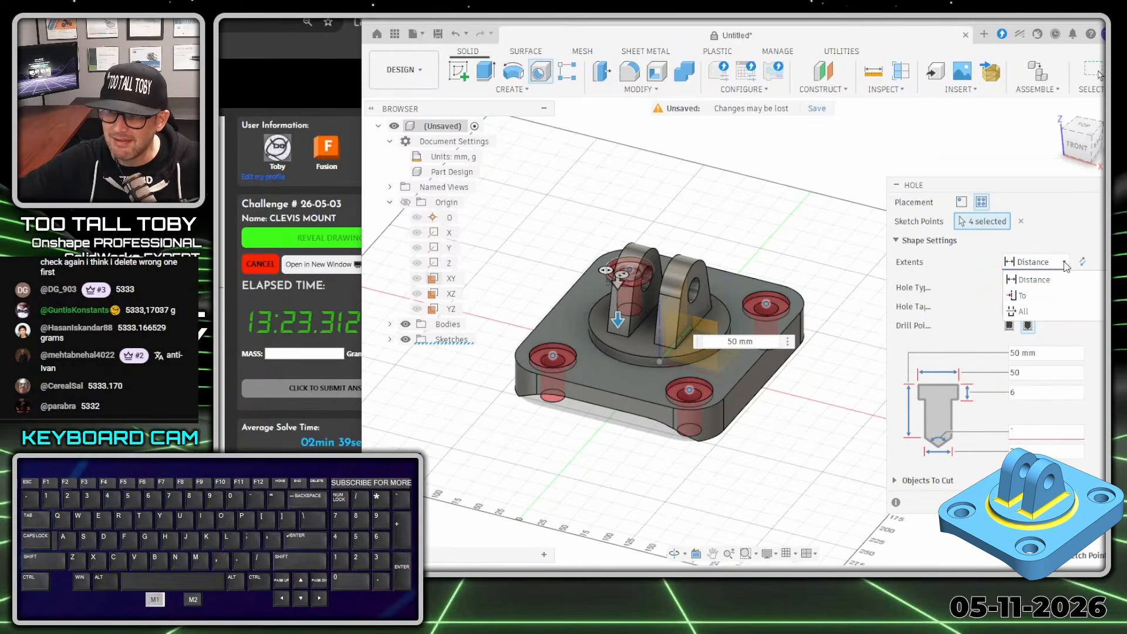
click(1021, 311)
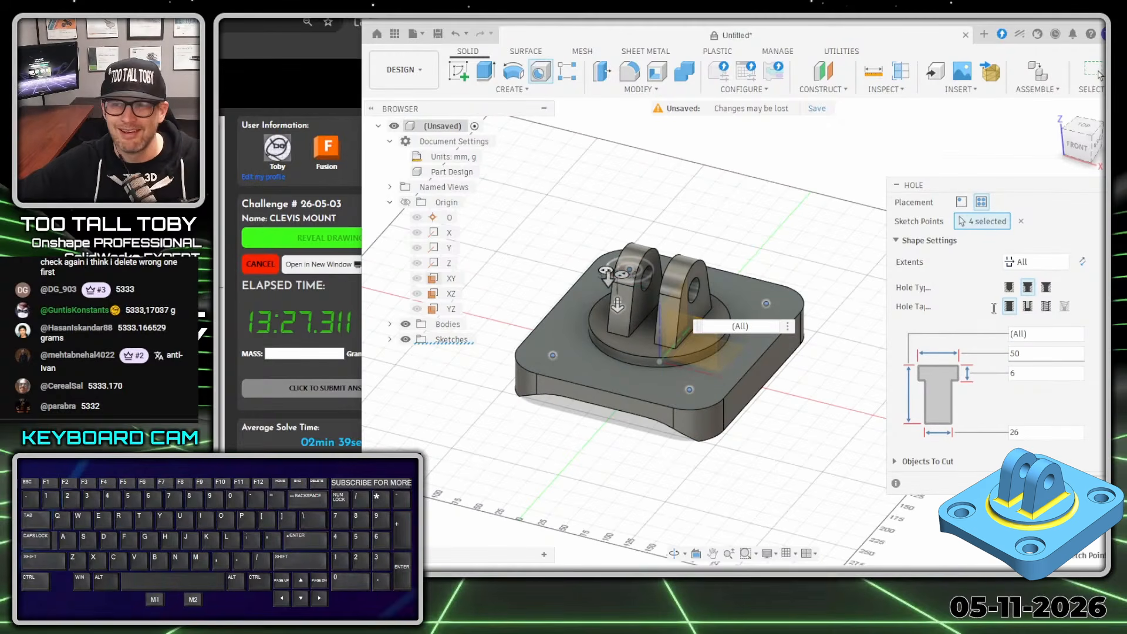
click(1062, 263)
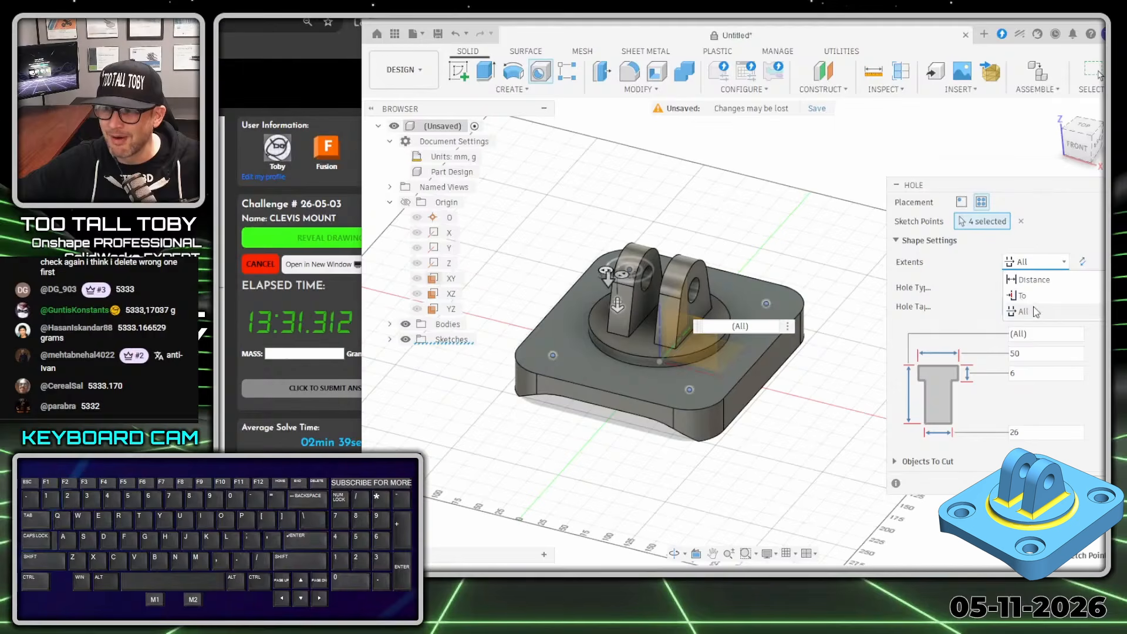
click(1033, 280)
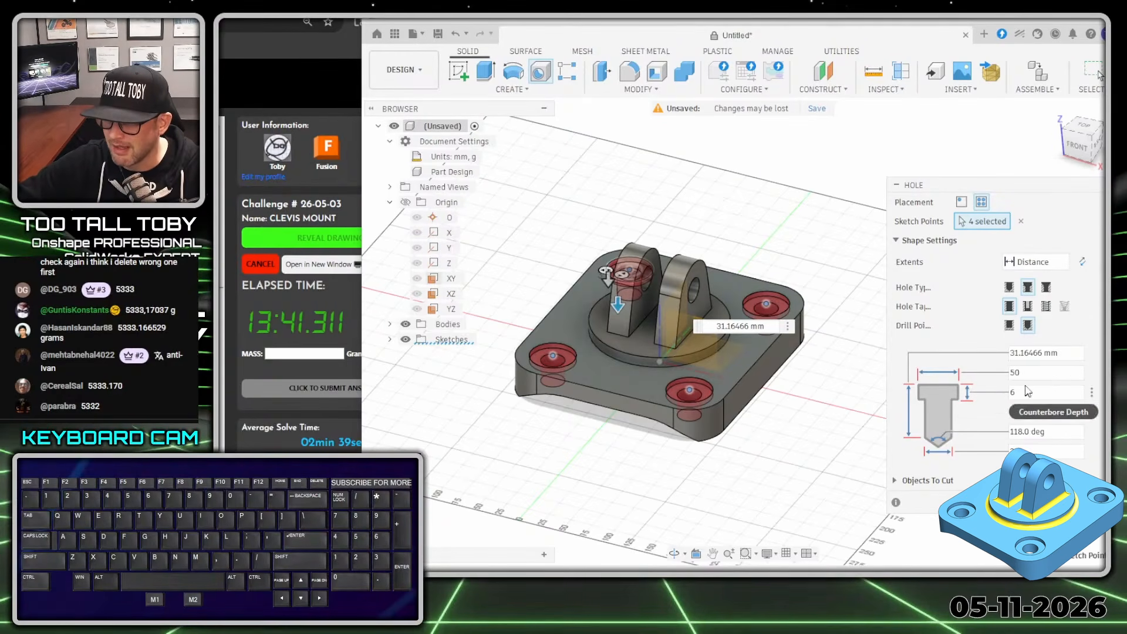
- Set the hole depth to 50 mm and create the four counterbored holes
click(1058, 353)
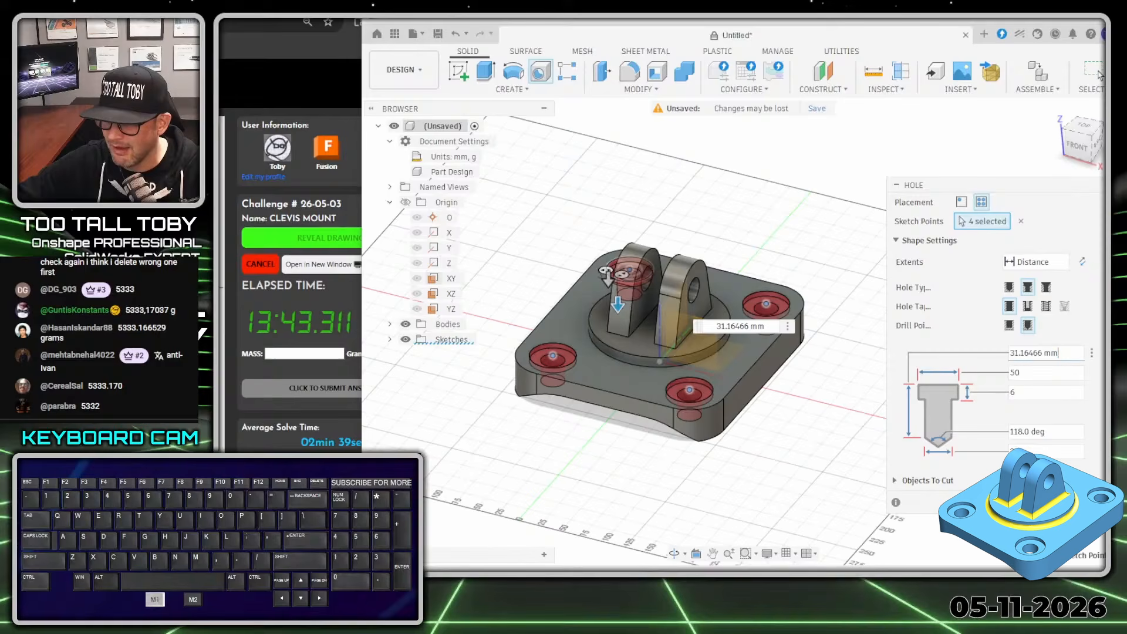
text(50)
key(Tab)
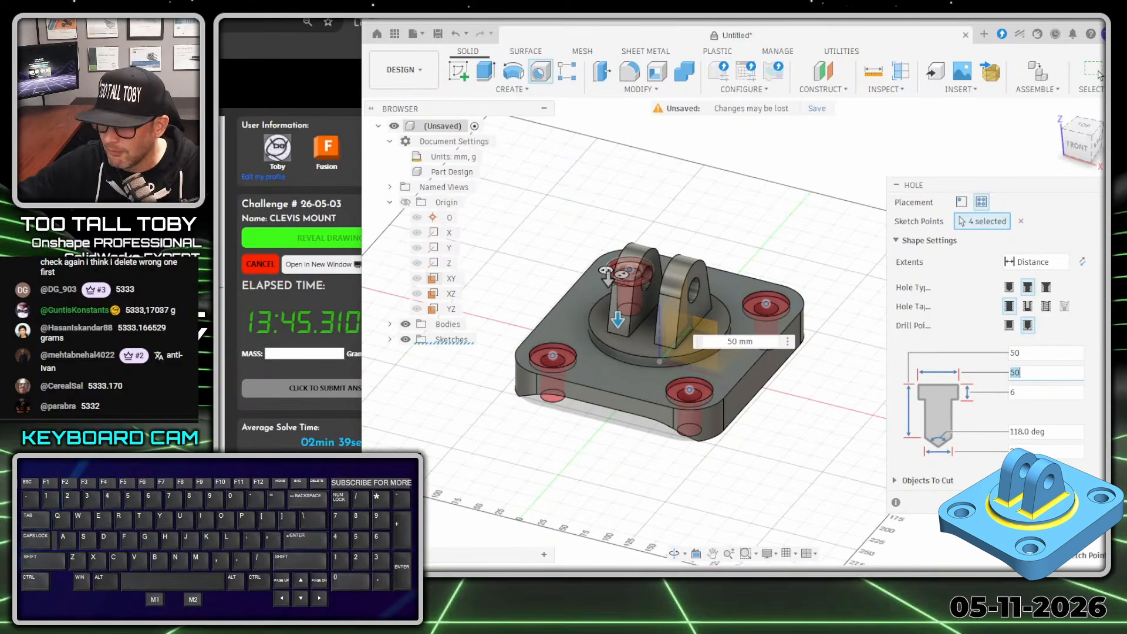
key(Return)
click(605, 474)
middle_drag(645, 453, 673, 462)
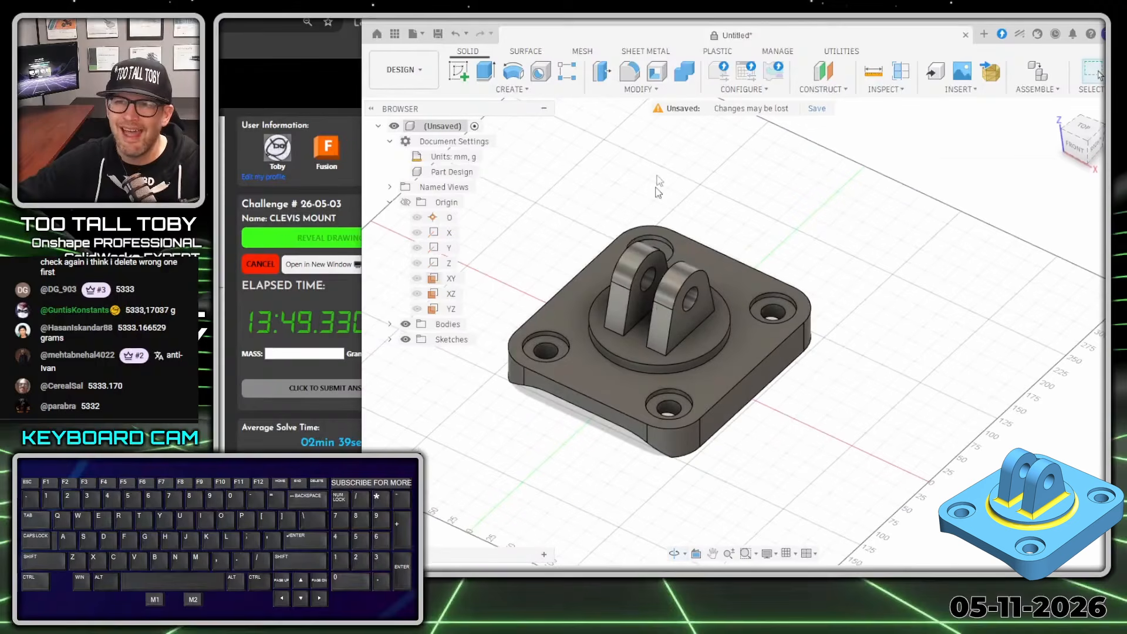
- Start a fillet on the round boss's lower circular edge and the four base edges of the nearer clevis lug
key(f)
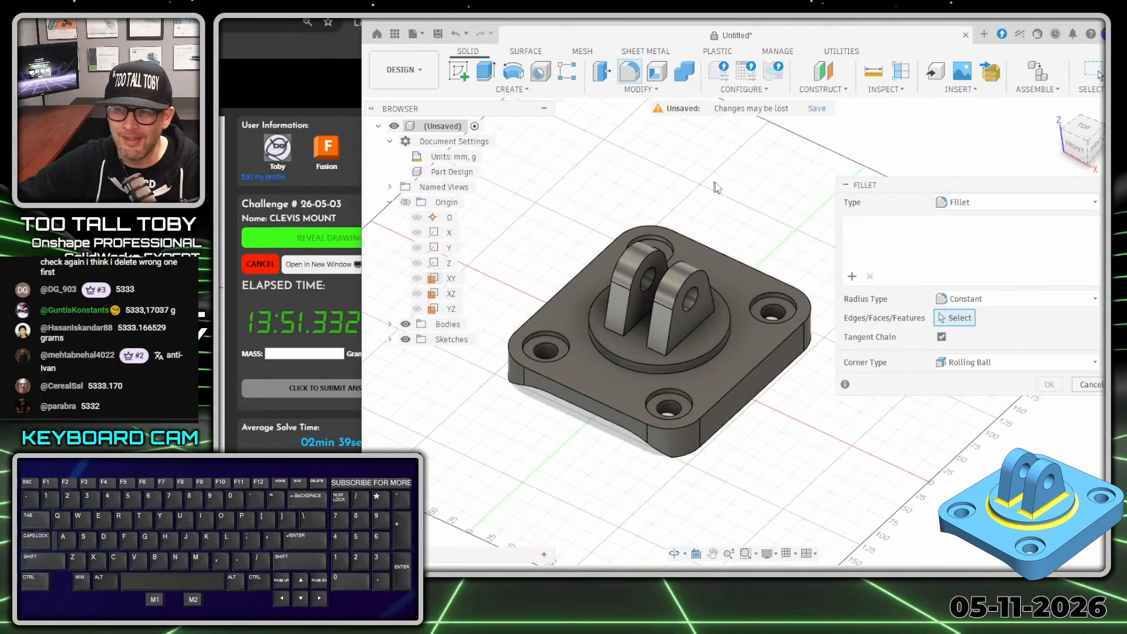
click(642, 372)
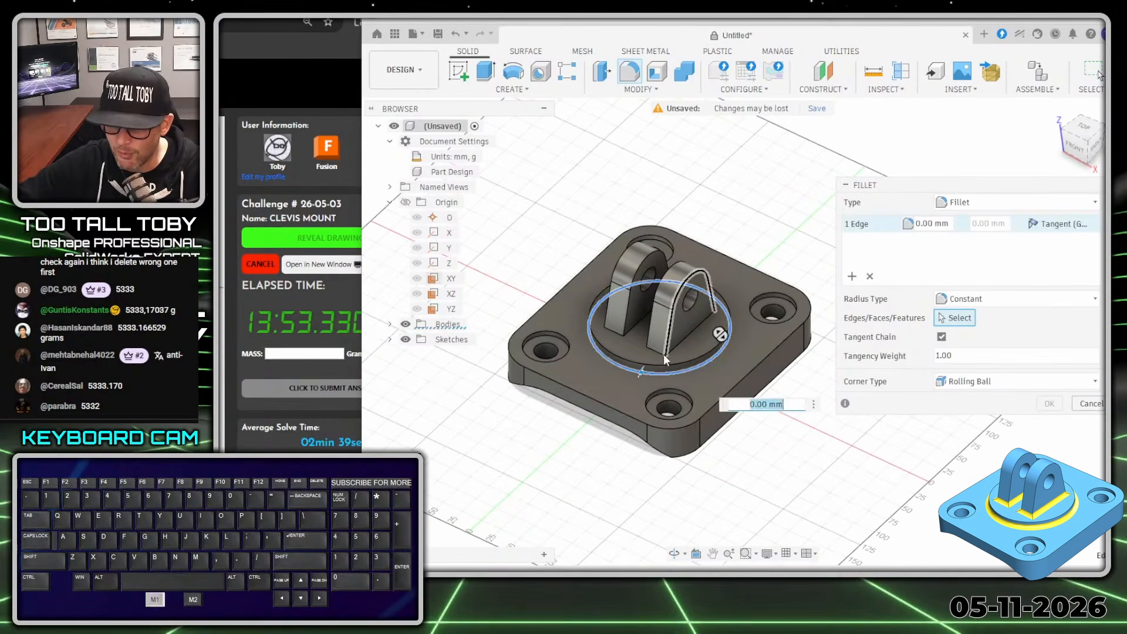
click(663, 357)
click(687, 329)
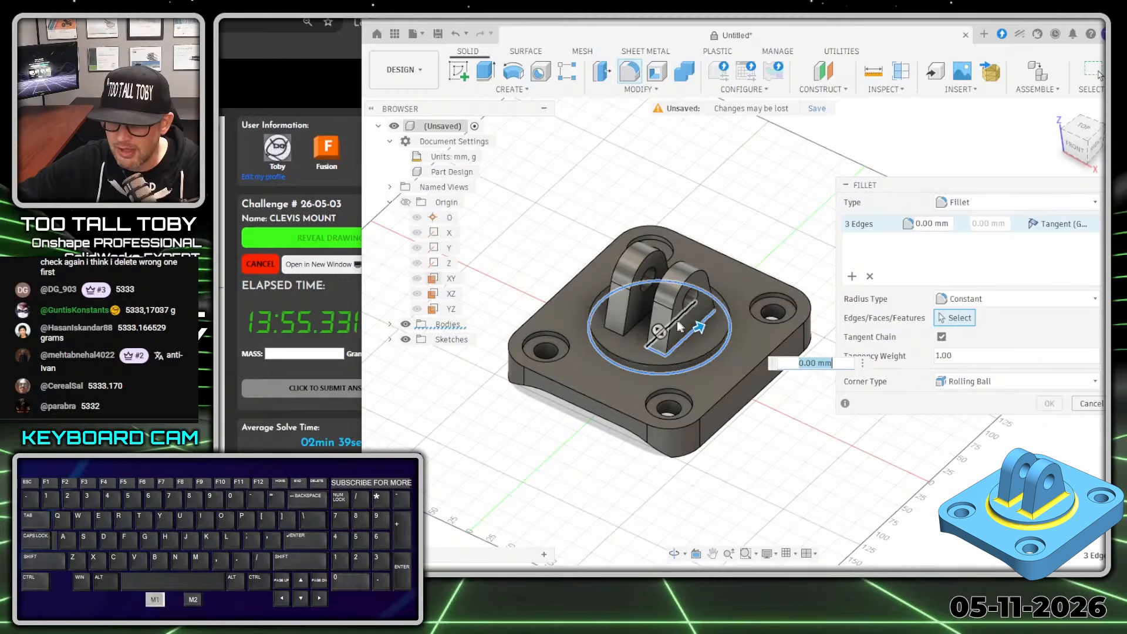
click(678, 327)
click(667, 304)
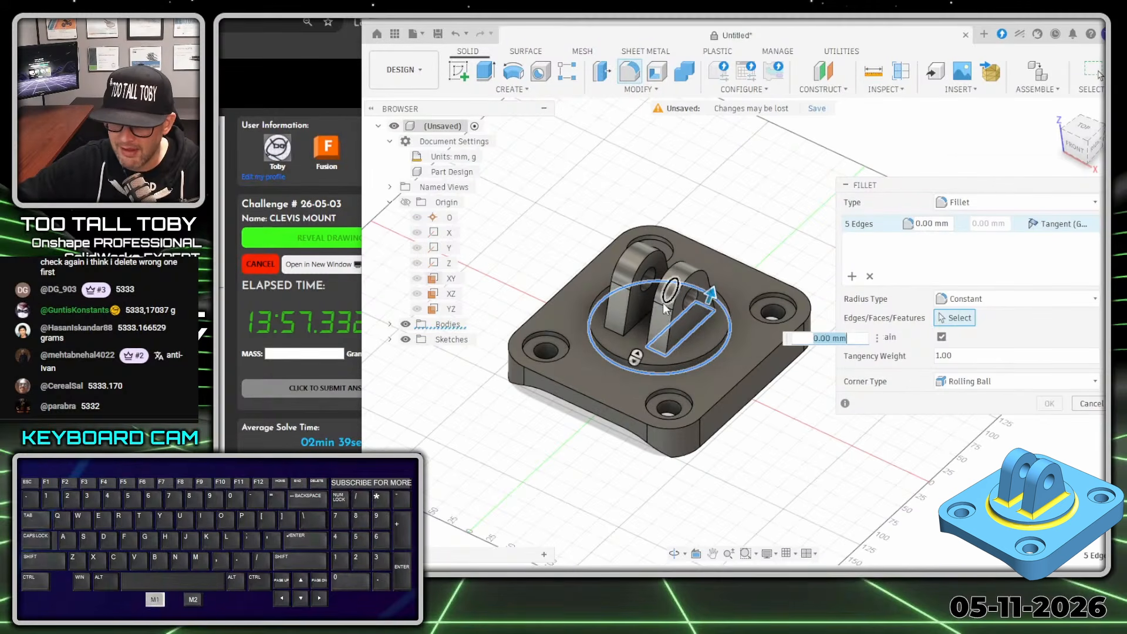
- Add the other clevis lug's four base edges to the fillet selection and fillet all chosen edges with a 7 mm radius
click(669, 292)
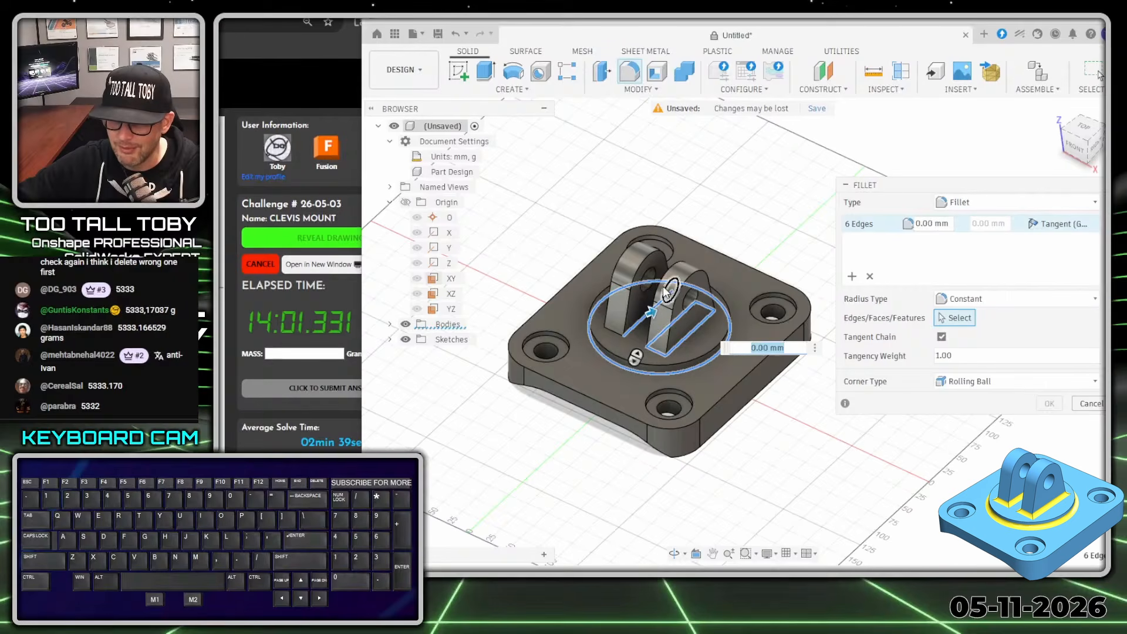
shift+middle_drag(665, 298, 662, 295)
click(659, 289)
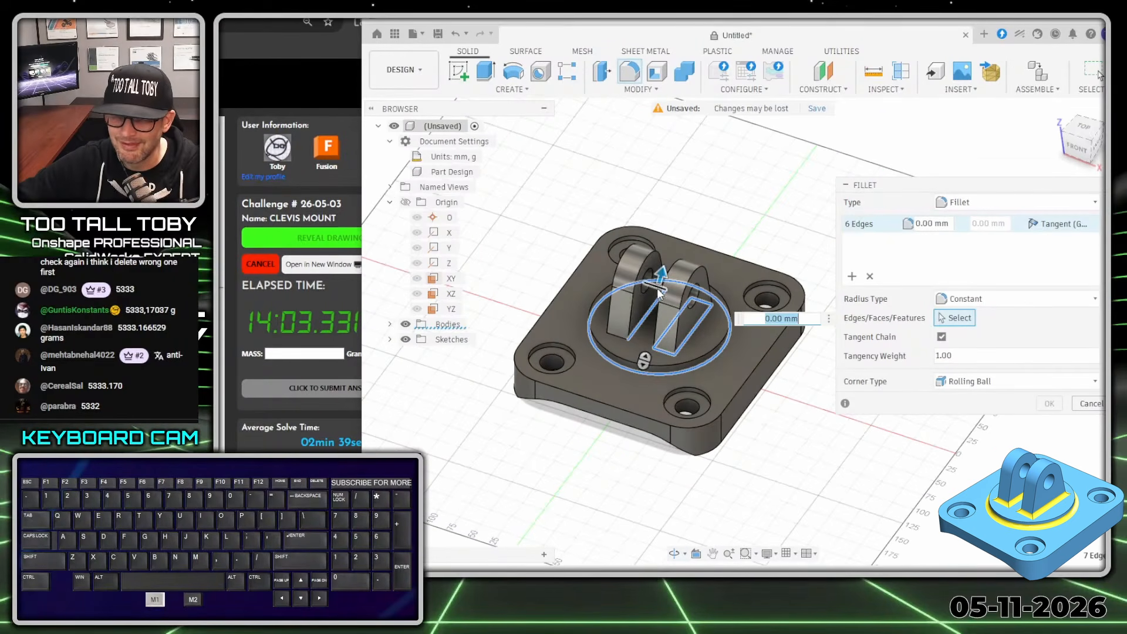
click(618, 318)
click(623, 339)
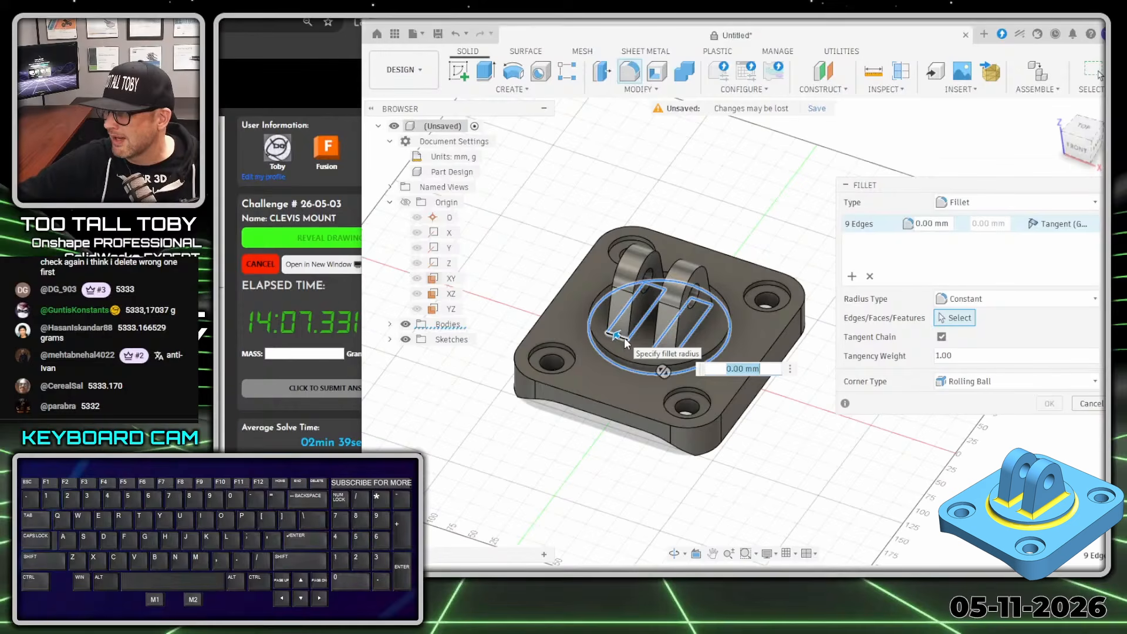
text(7)
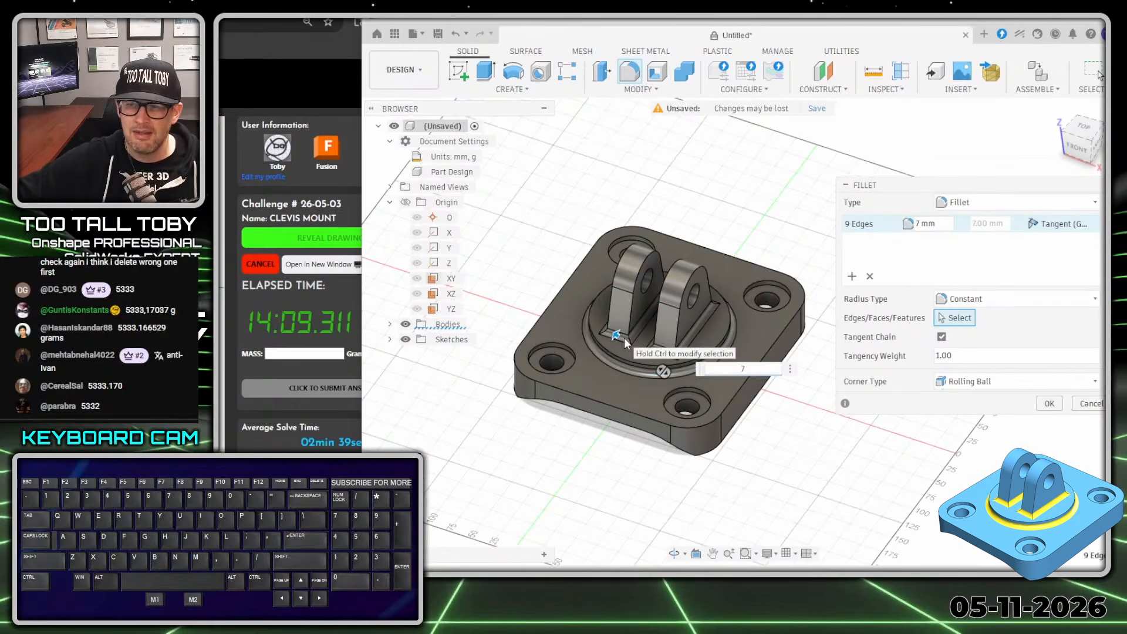
key(Return)
shift+middle_drag(625, 337, 1061, 378)
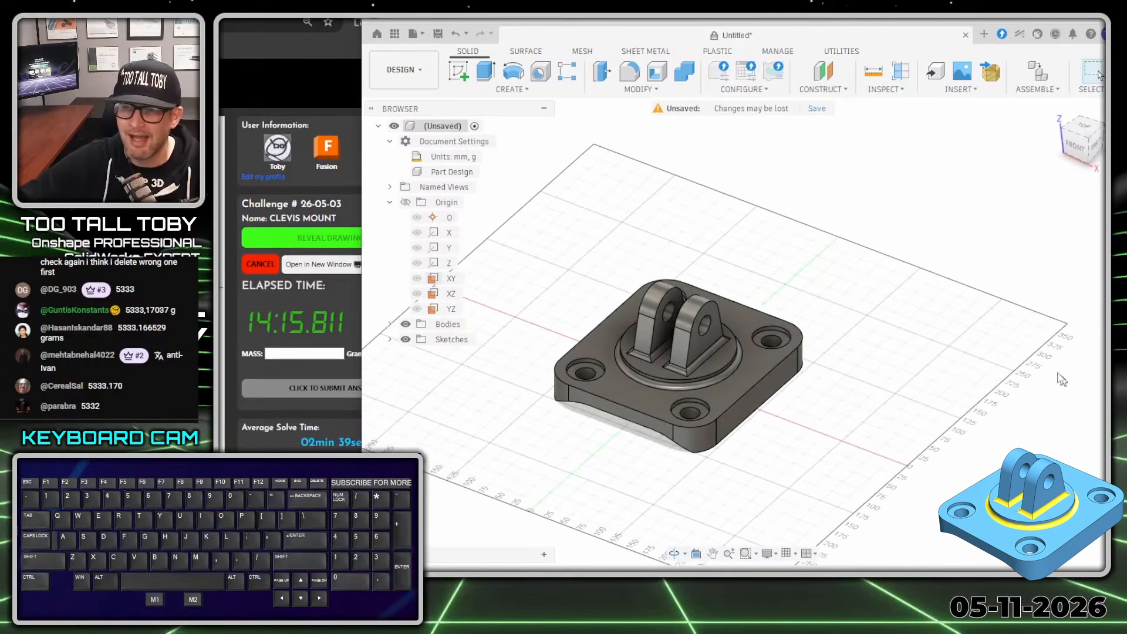
- Assign the TTT-6061 ALUMINUM physical material from the TOBYS-TTT-MATERIALS library to the clevis mount
right_click(442, 128)
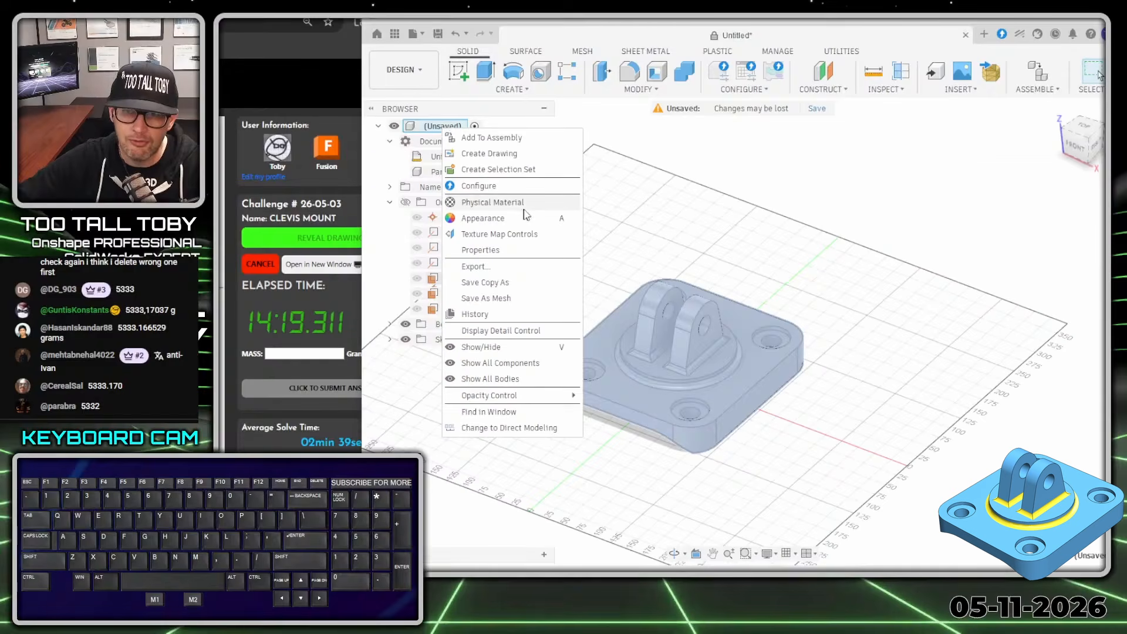
click(503, 206)
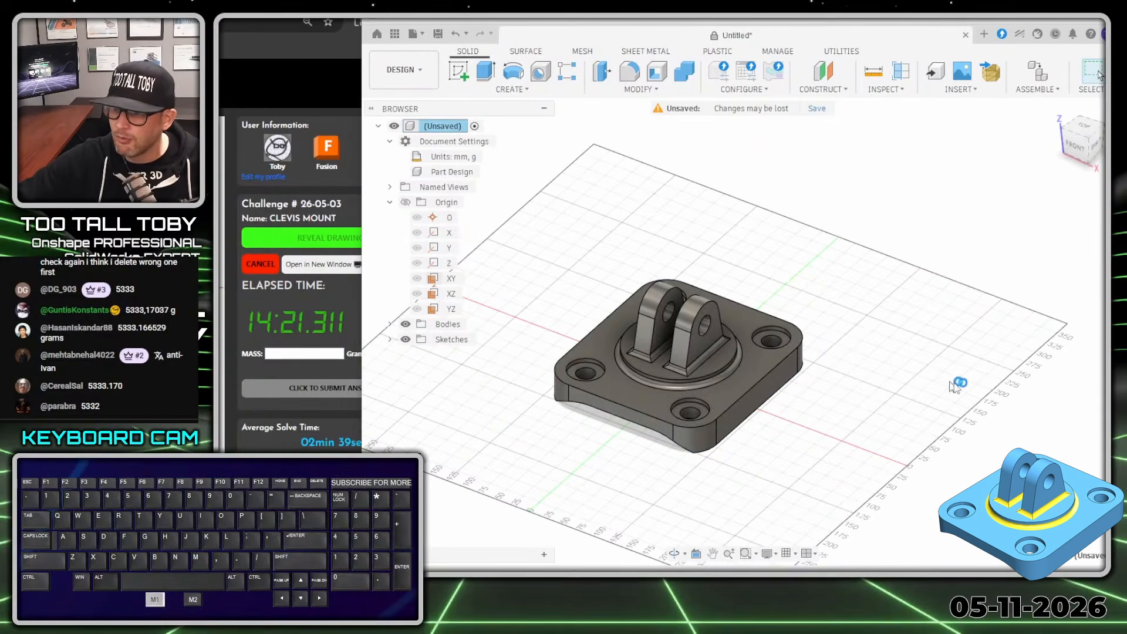
click(1088, 340)
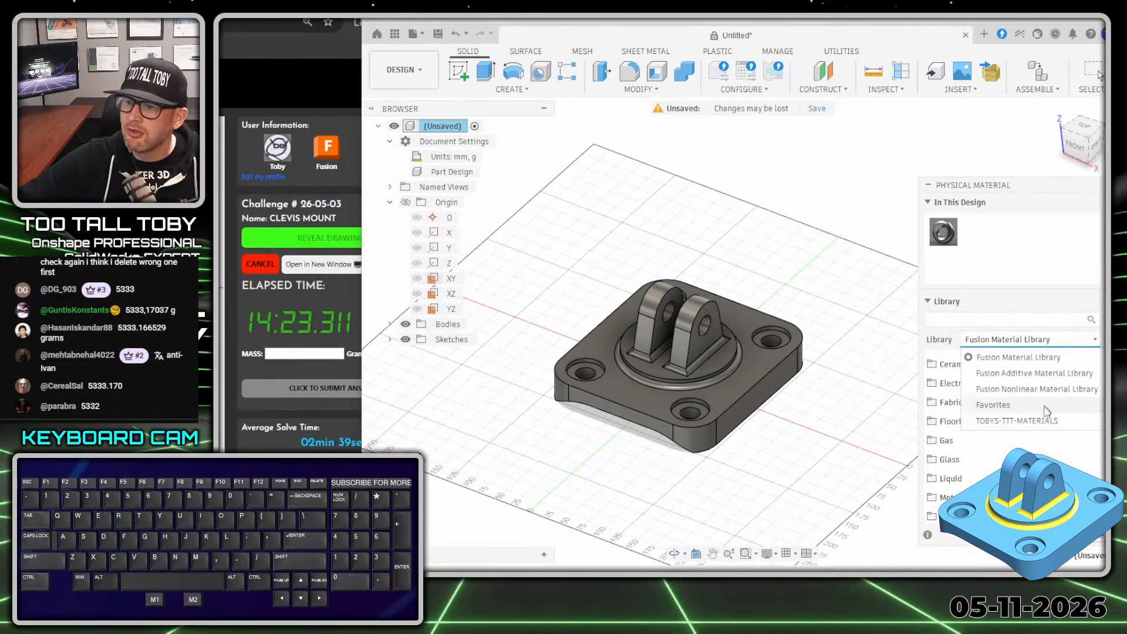
click(1022, 422)
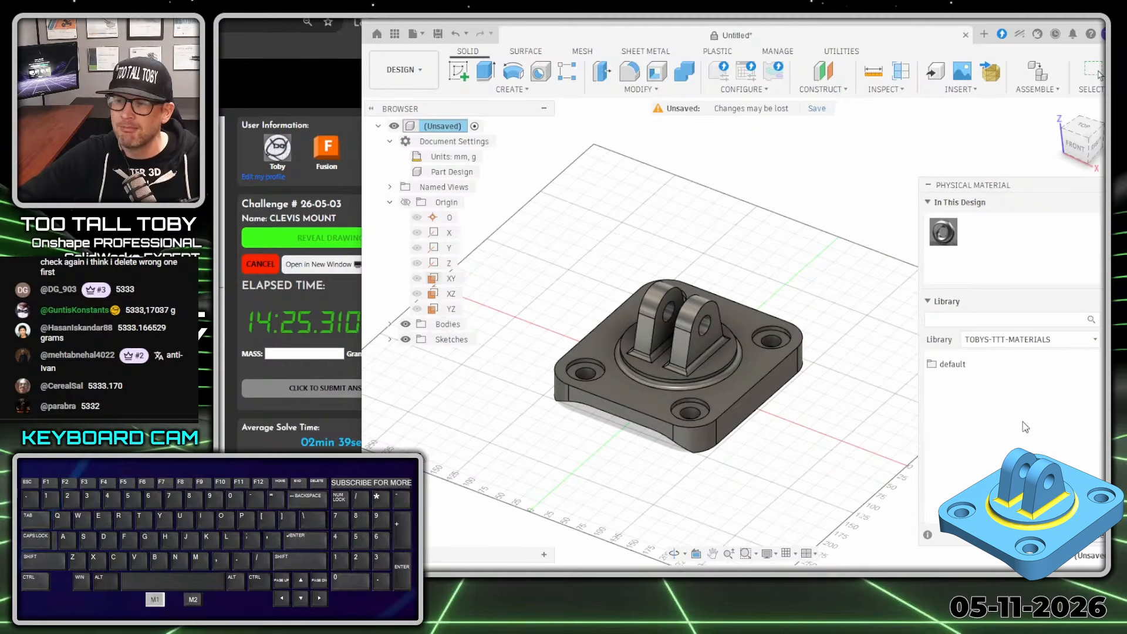
click(944, 367)
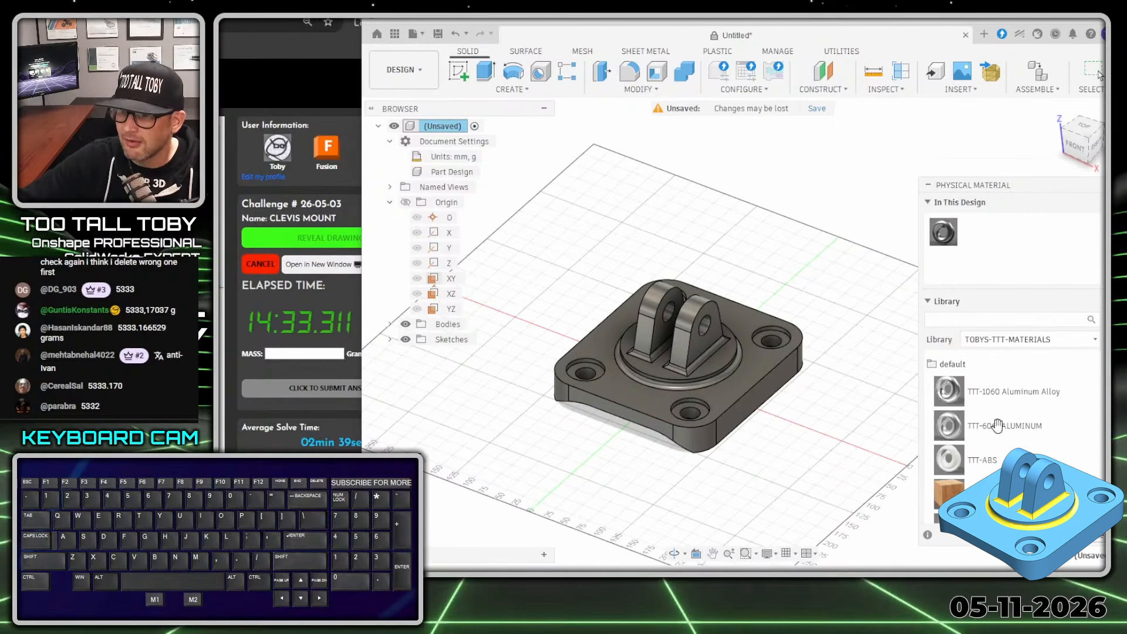
drag(994, 431, 741, 367)
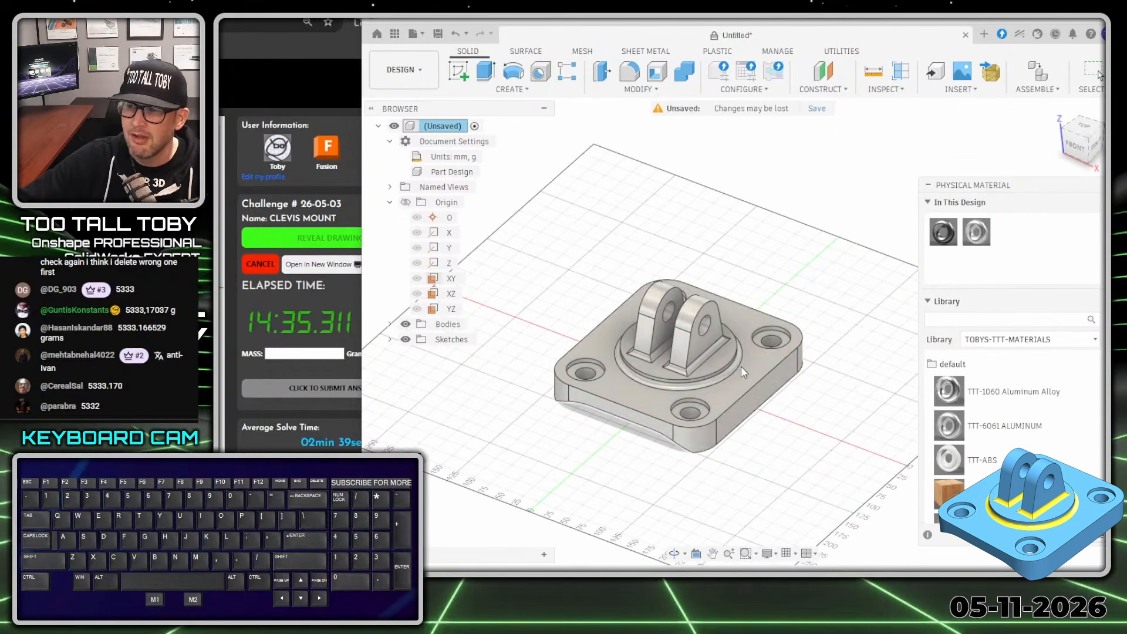
click(1095, 538)
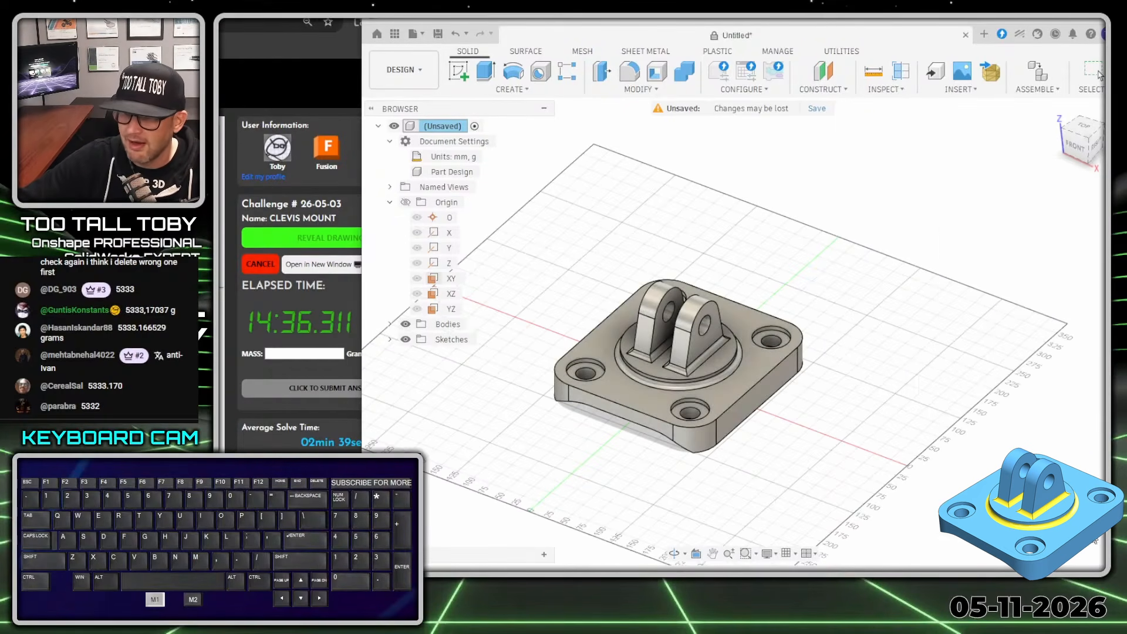
- Look up the component's mass in its properties and submit 5333.22 g as the answer on the browser's challenge page
right_click(441, 126)
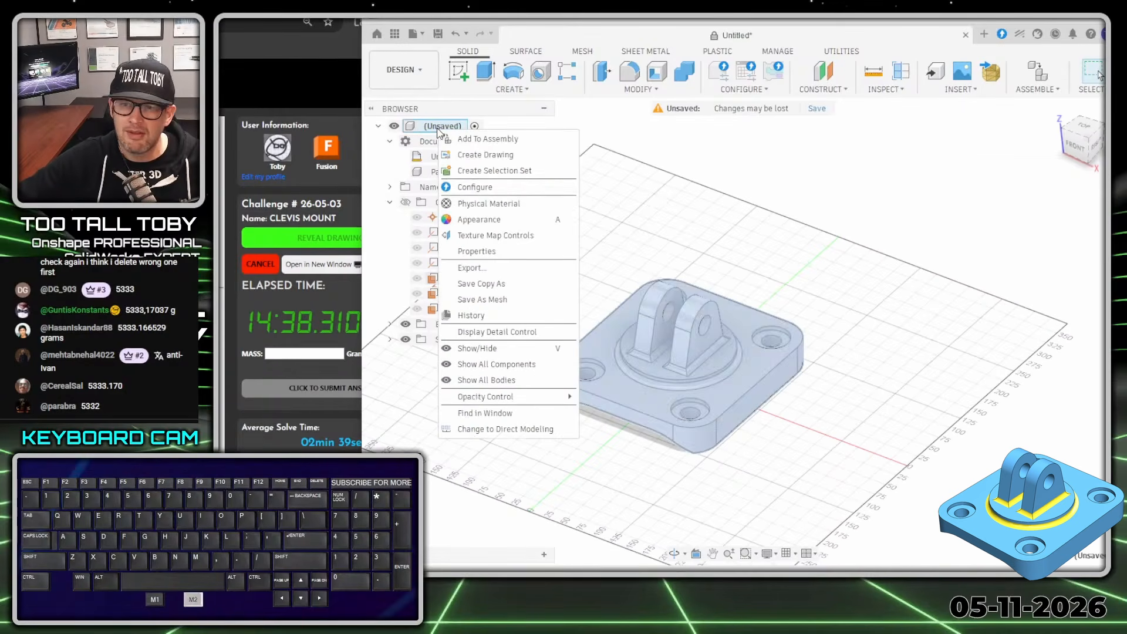
click(484, 251)
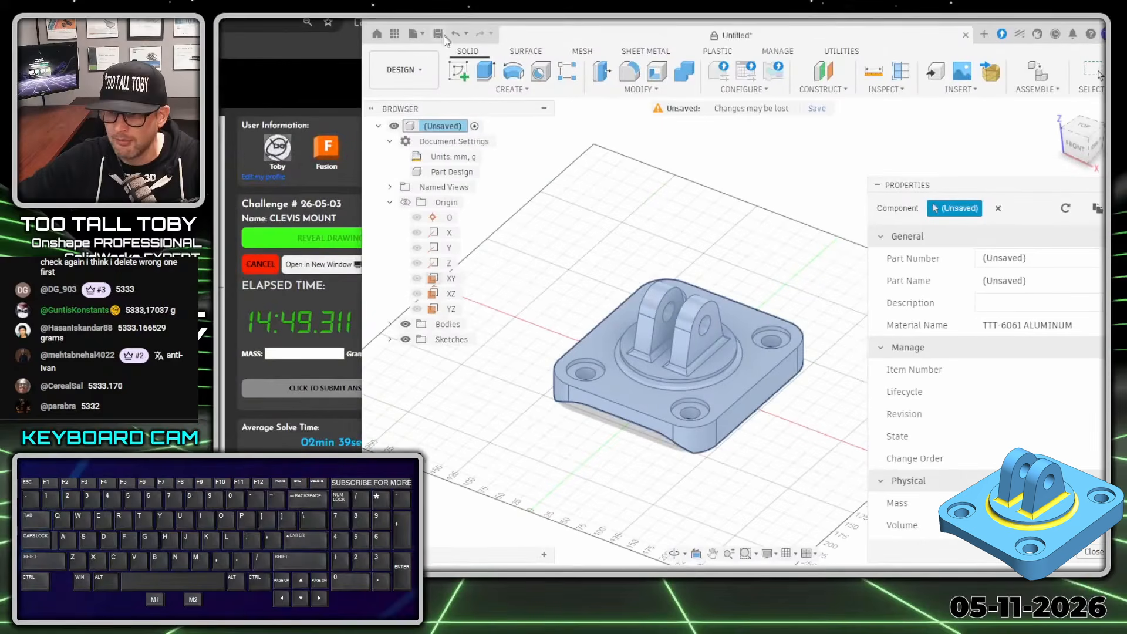
drag(137, 0, 790, 32)
click(942, 389)
text(5)
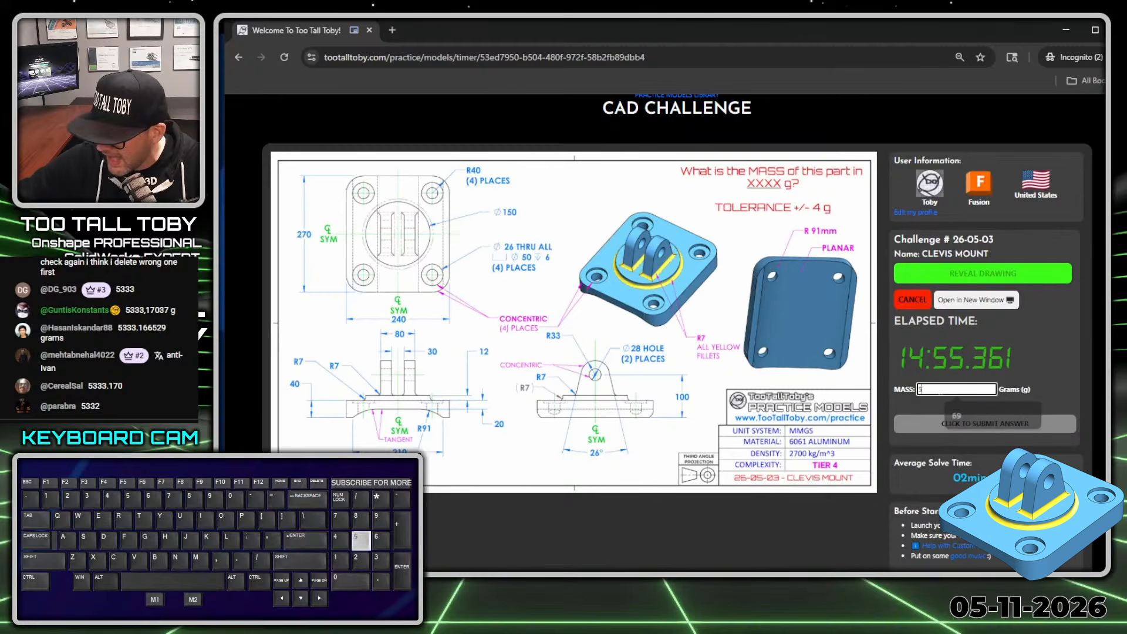
text(333.22)
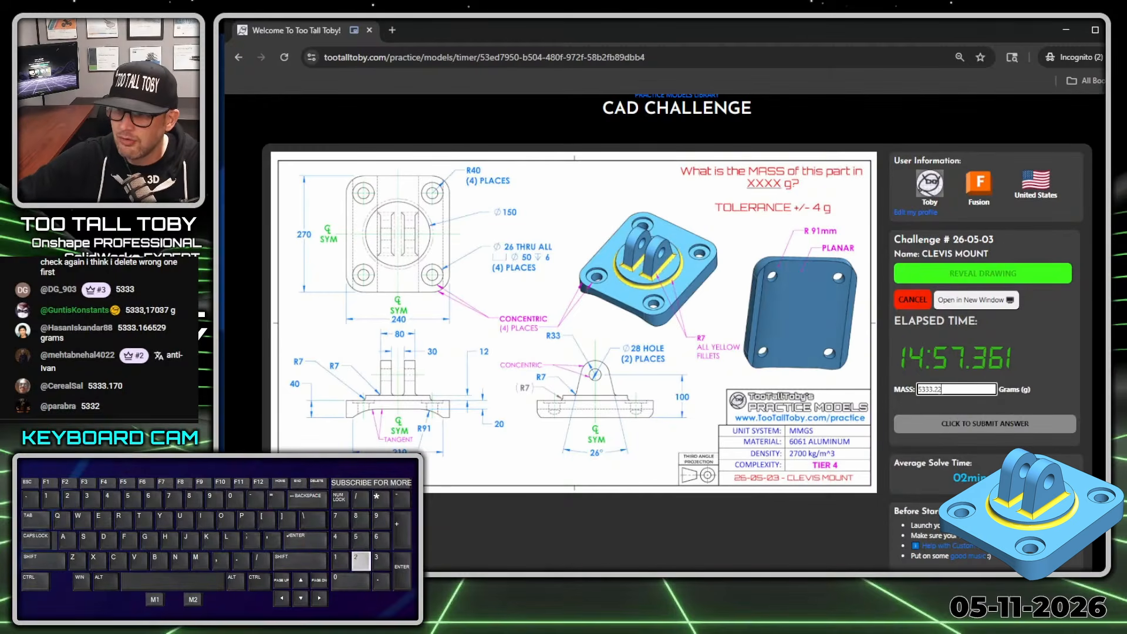
key(Return)
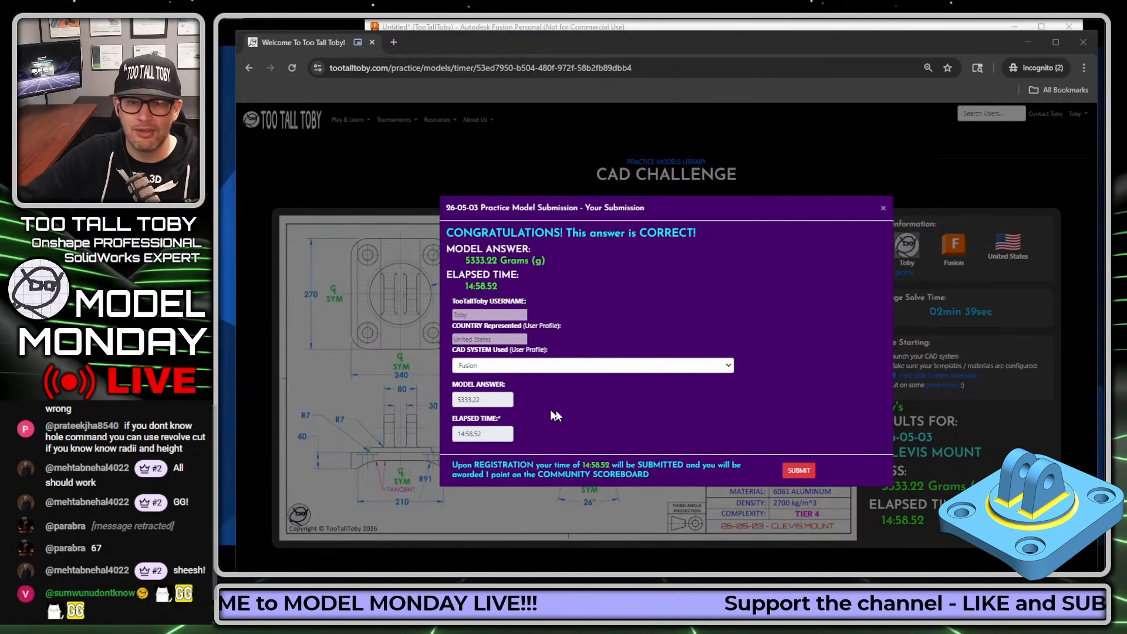
- Register the challenge result and elapsed time on the community scoreboard and dismiss the congratulations banner
click(796, 473)
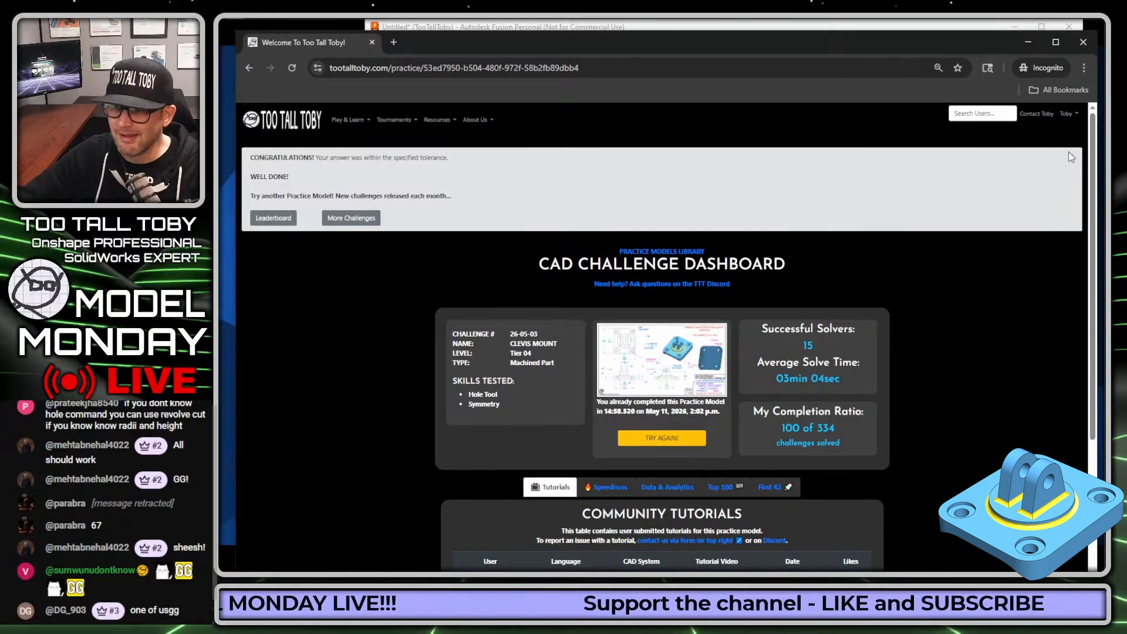
click(1073, 156)
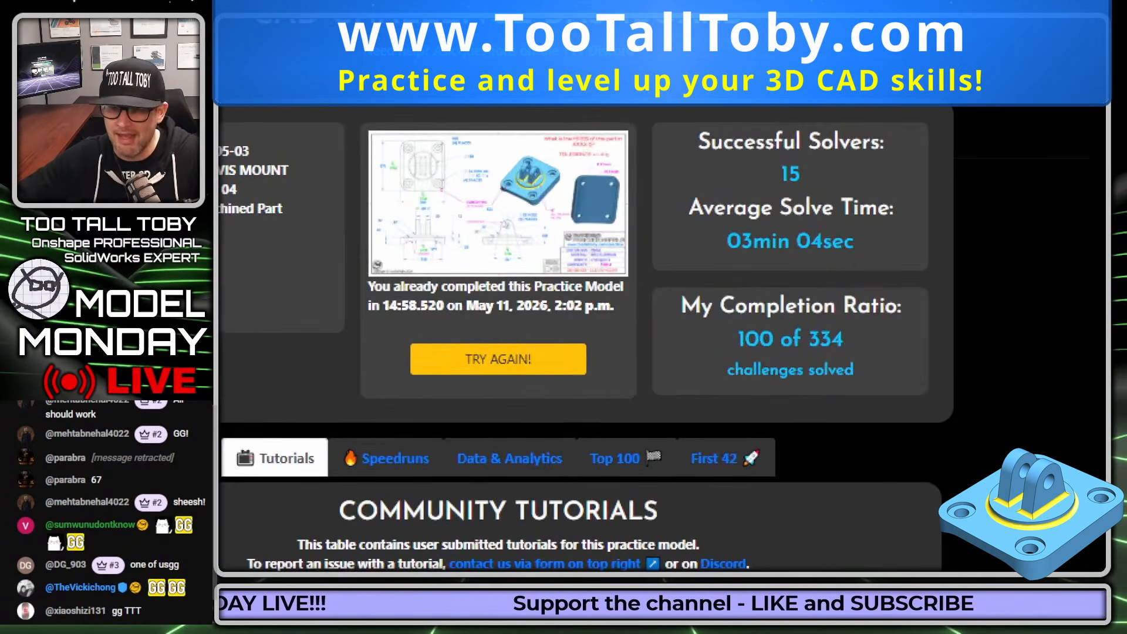
mouse_move(784, 321)
mouse_down()
mouse_move(696, 347)
mouse_move(935, 353)
mouse_move(691, 310)
mouse_up()
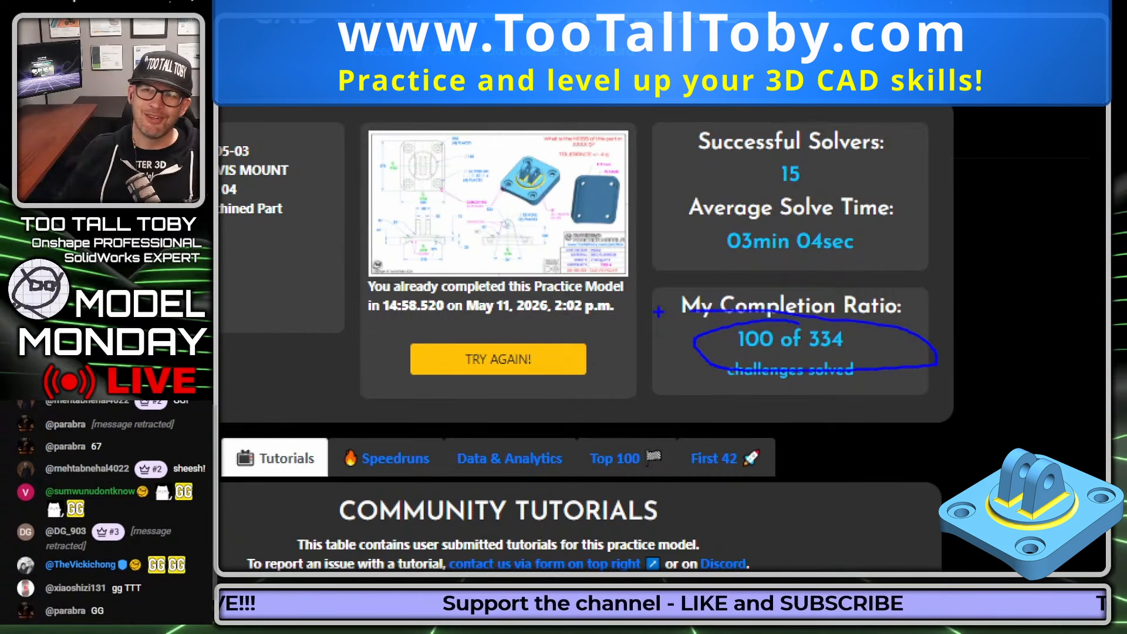
key(Escape)
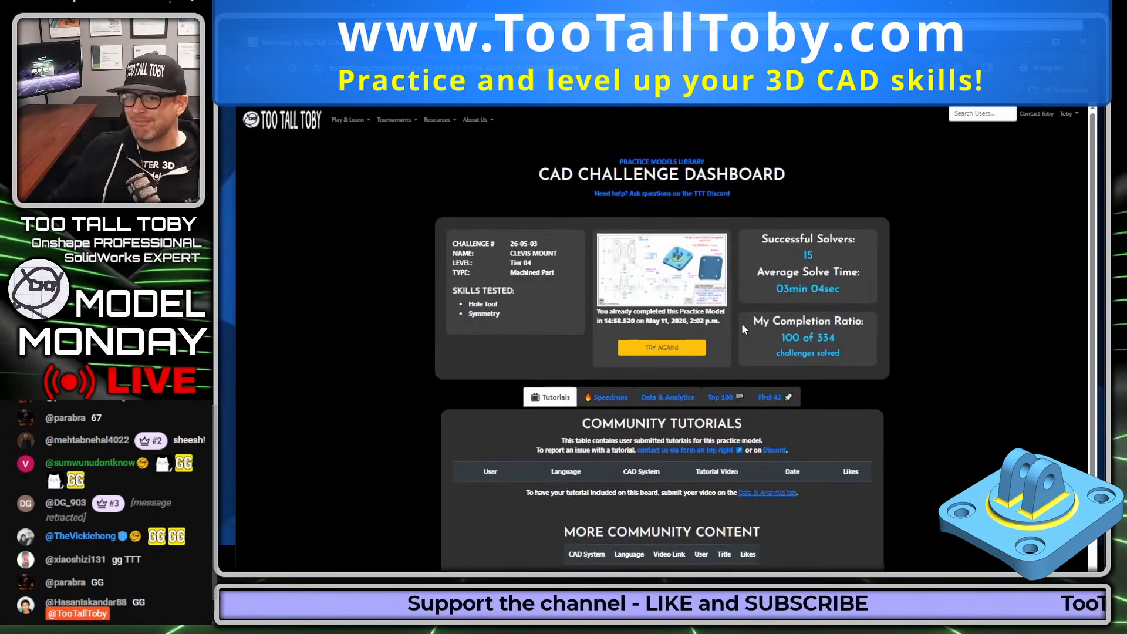